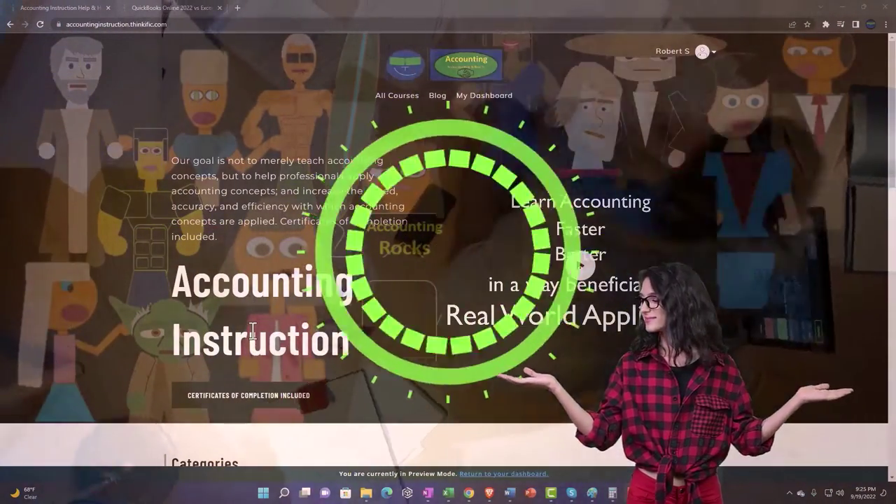
Step: Browse the course categories on the Accounting Instruction site and the lesson sections of the QuickBooks Online 2022 course
scroll(123, 383, "down", 2)
scroll(123, 382, "down", 5)
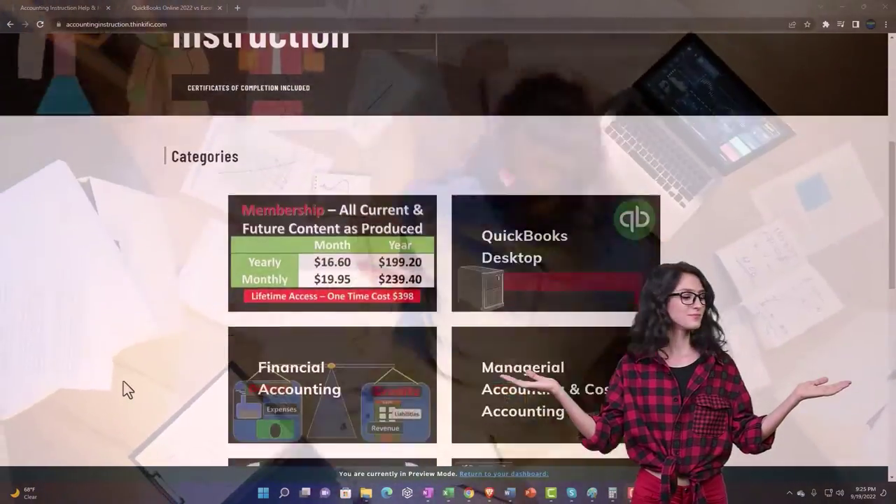
scroll(123, 383, "down", 6)
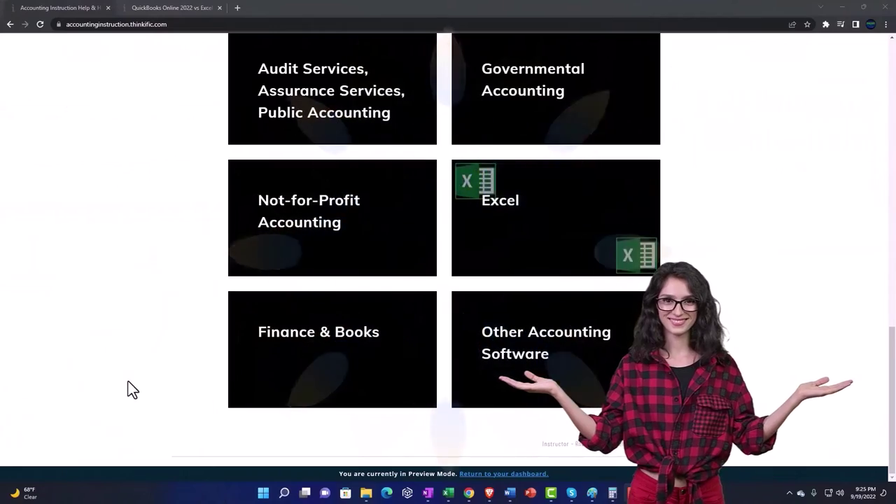
left_click(159, 7)
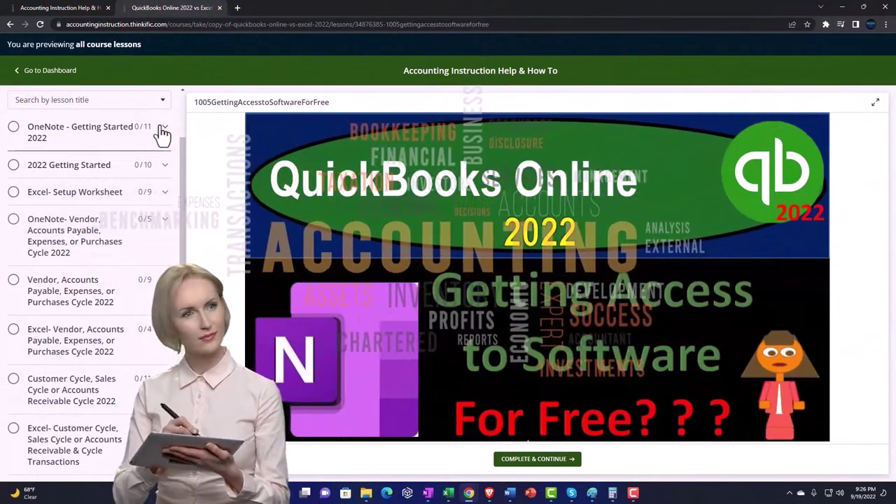
left_click(162, 133)
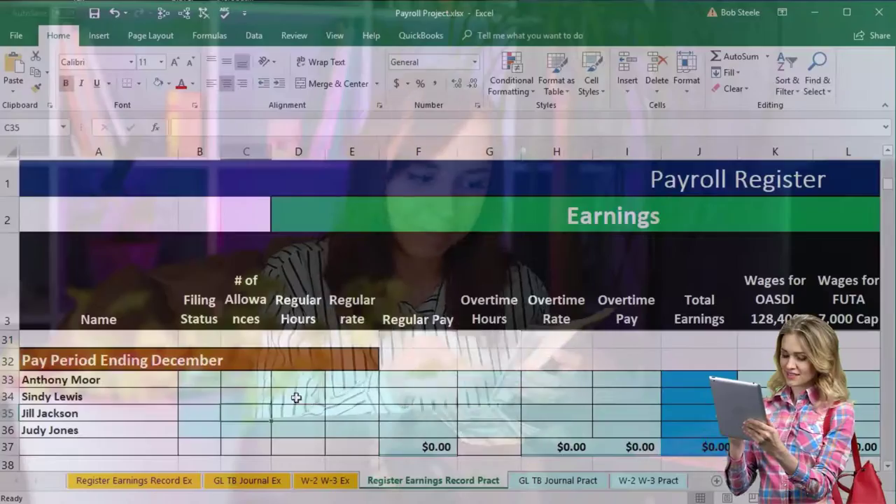
Step: Examine the columns of the Payroll Register and the adjoining Earnings Records in the Payroll Project workbook
scroll(296, 398, "right", 6)
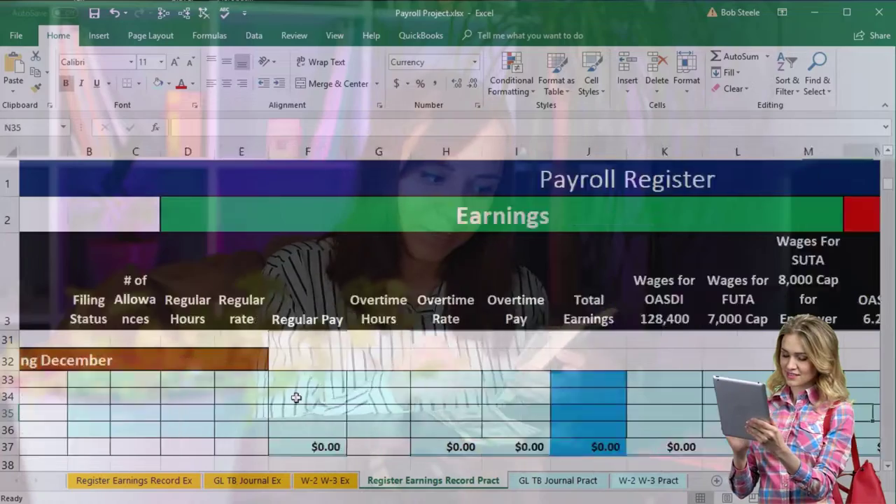
key("Right")
key("Right")
key("Right")
key("Right")
key("Right")
key("Right")
key("Right")
key("Right")
key("Right")
key("Right")
key("Right")
key("Right")
key("Right")
key("Right")
key("Right")
key("Right")
key("Right")
key("Right")
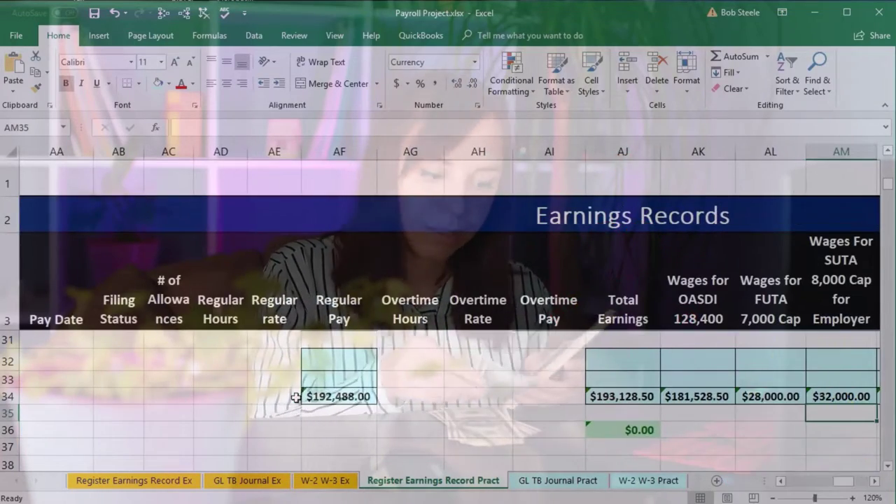
key("Left")
key("Left")
key("Left")
key("Left")
key("Left")
key("Left")
key("Left")
key("Left")
key("Left")
key("Left")
key("Left")
key("Left")
key("Left")
key("Left")
key("Left")
key("Left")
key("Left")
key("Left")
key("Left")
key("Left")
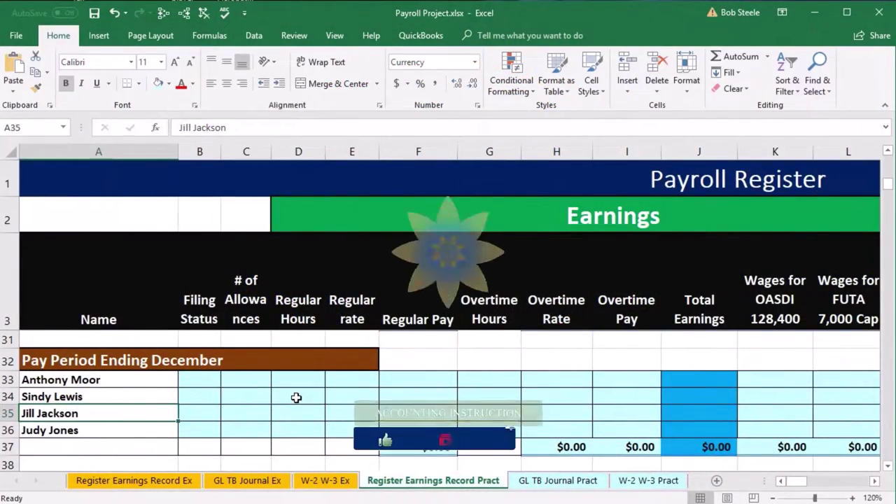
left_click(296, 398)
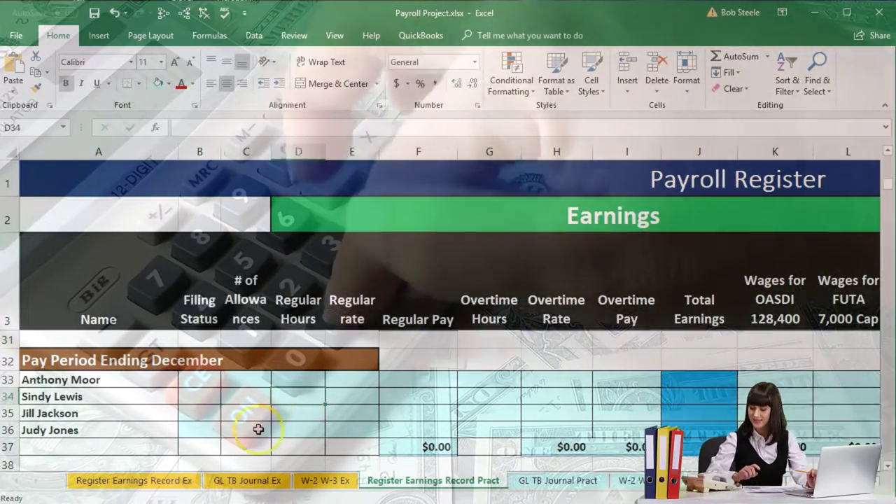
Step: Check the freeze panes options with A4 selected and look through the pay periods from August to December
scroll(258, 429, "up", 9)
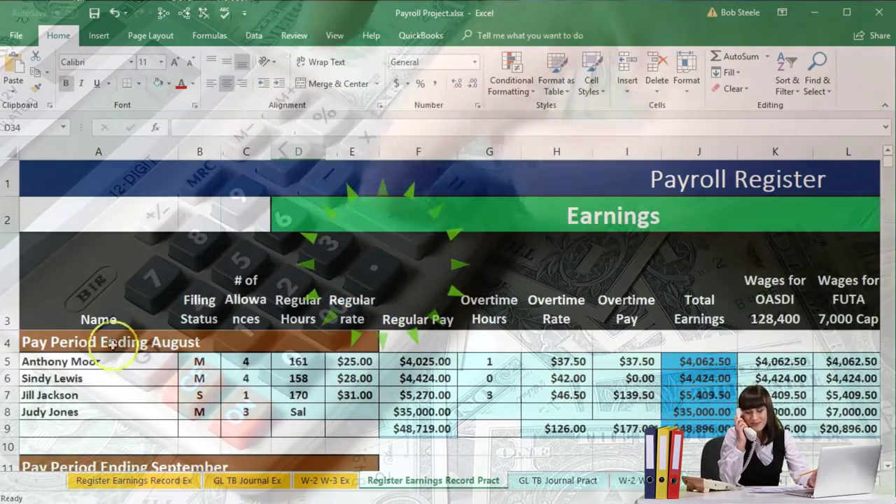
left_click(104, 340)
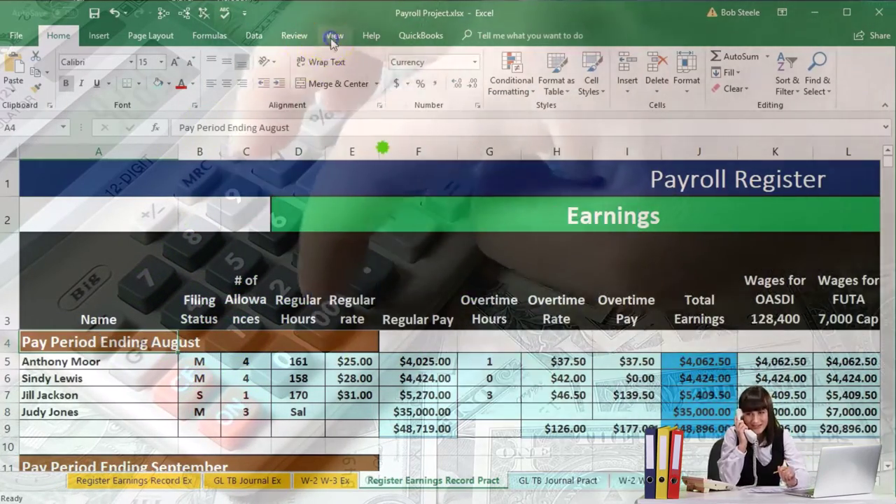
left_click(334, 35)
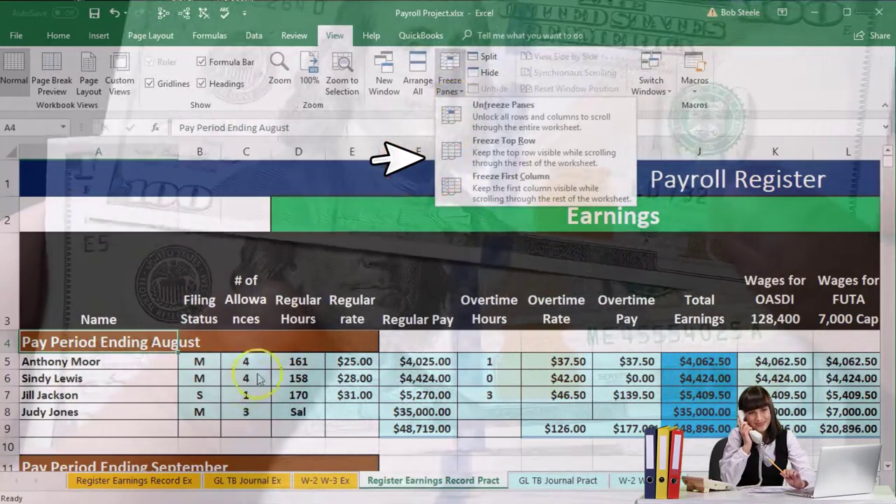
left_click(456, 107)
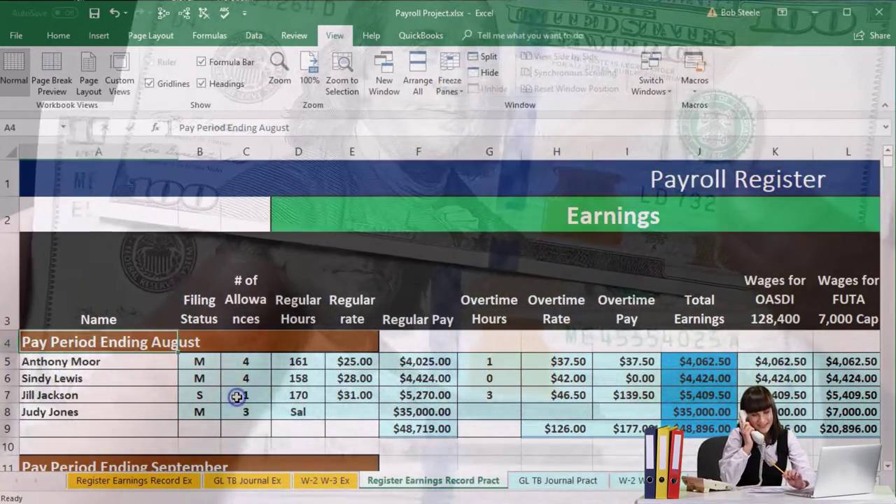
scroll(236, 397, "down", 5)
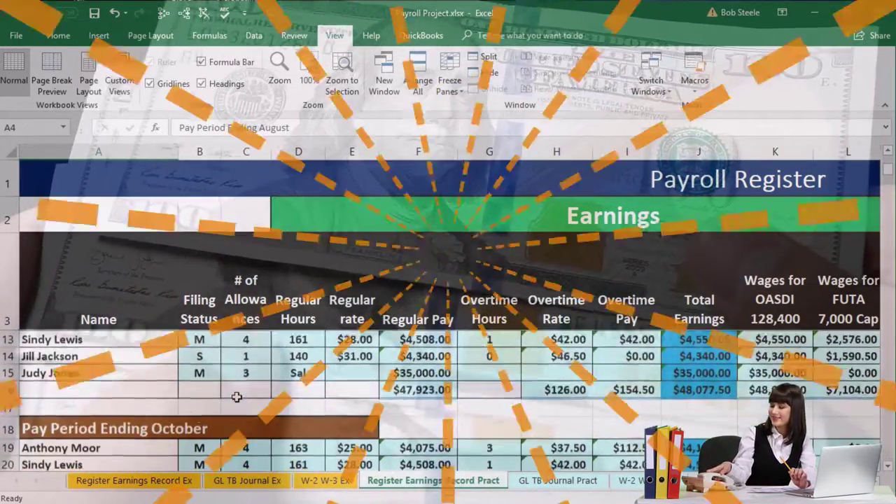
scroll(237, 397, "down", 1)
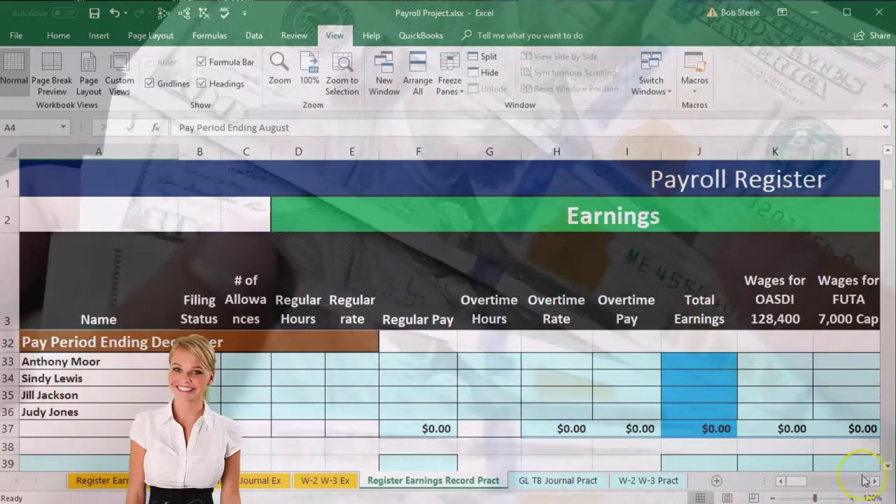
Step: Copy November's filing statuses and allowances in B26:C29 and paste them as values into the December section at B33
scroll(256, 413, "up", 2)
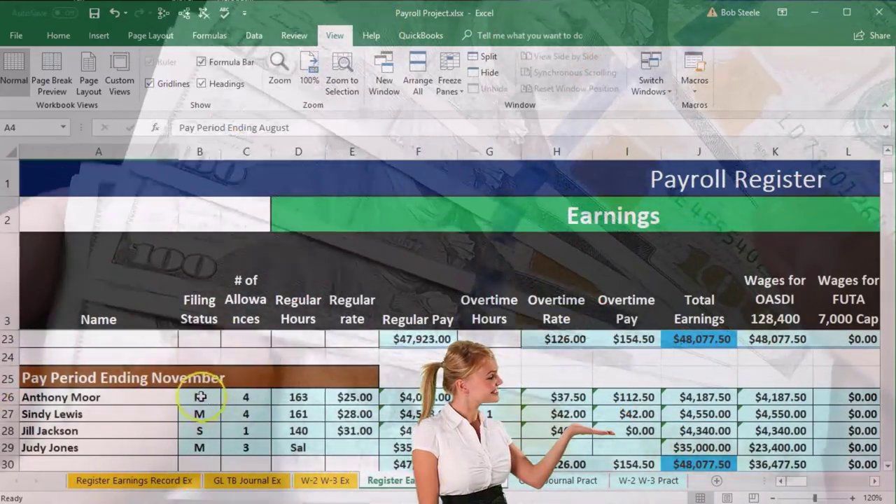
left_click(206, 397)
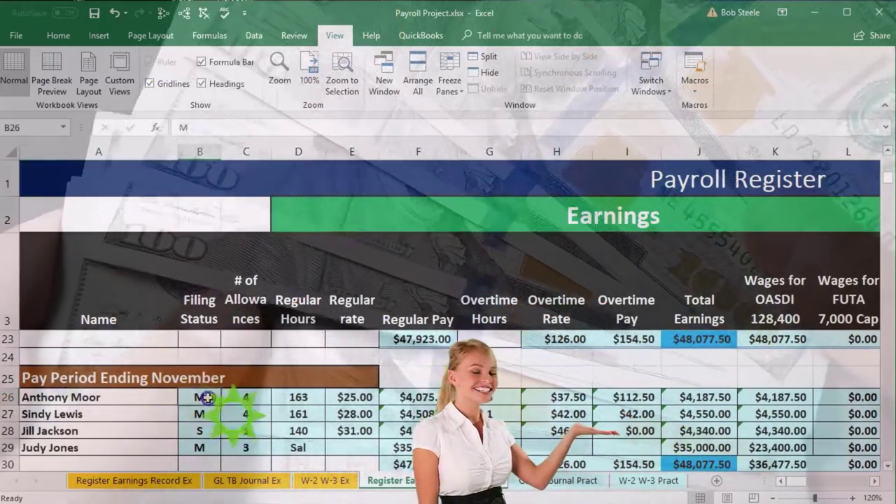
left_click_drag(209, 397, 248, 447)
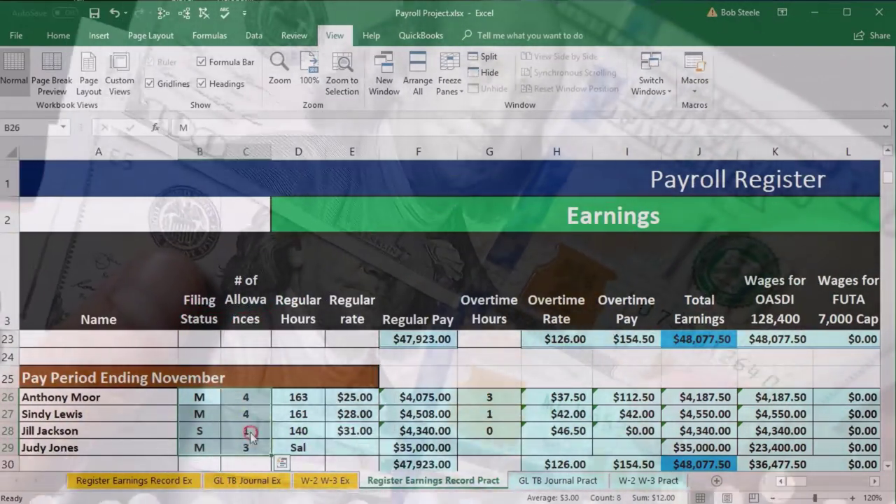
right_click(250, 431)
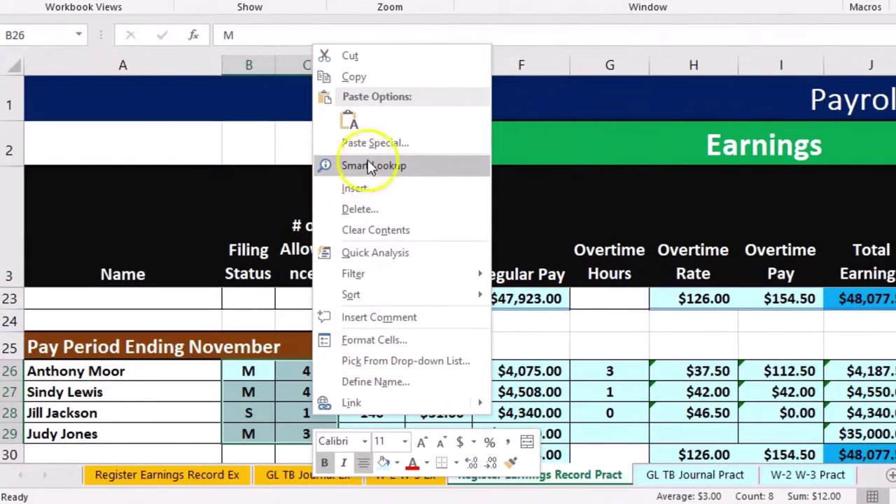
left_click(365, 78)
scroll(321, 291, "down", 3)
left_click(279, 324)
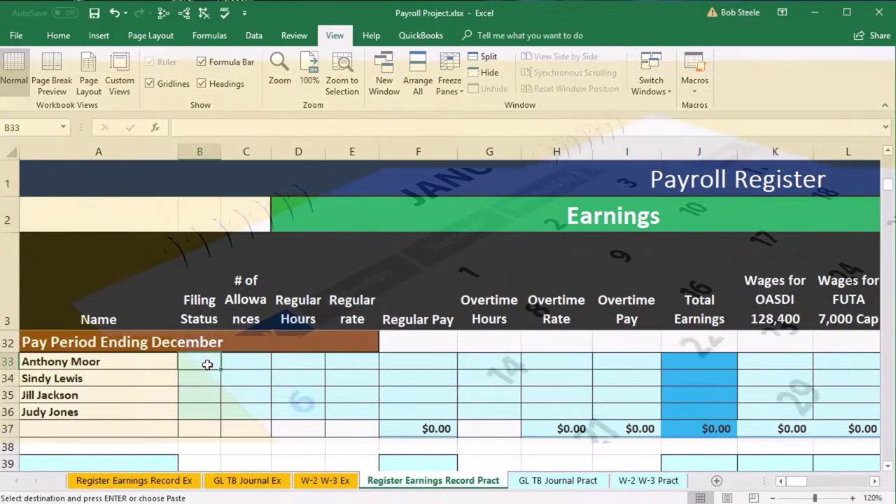
left_click(208, 364)
right_click(208, 364)
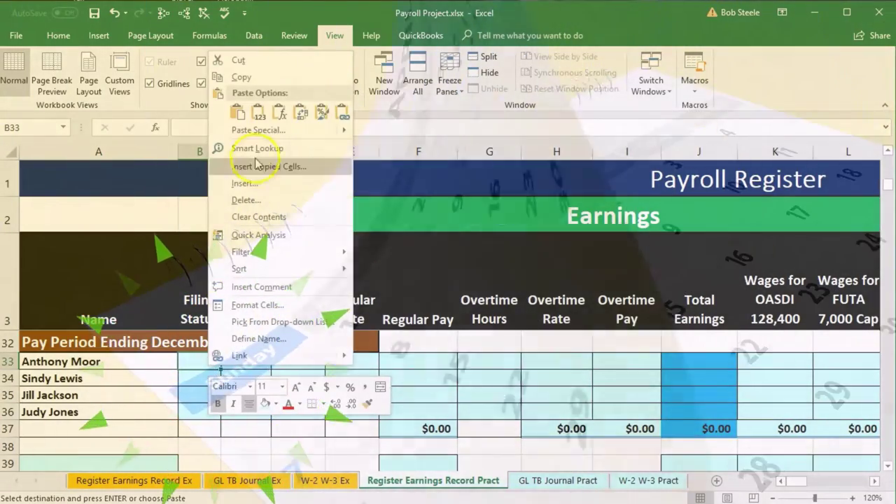
left_click(257, 117)
Step: Copy November's regular hours and rates in D26:E29 and paste them as values into the December section at D33
left_click(298, 360)
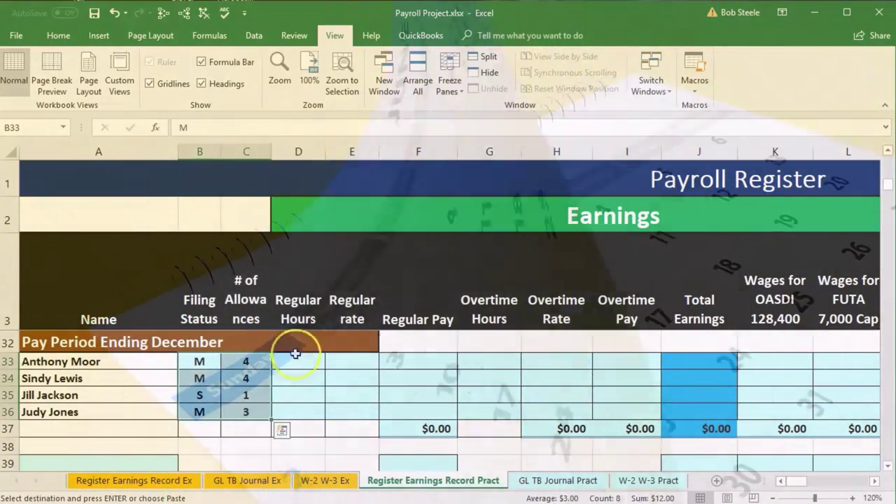
scroll(305, 373, "up", 3)
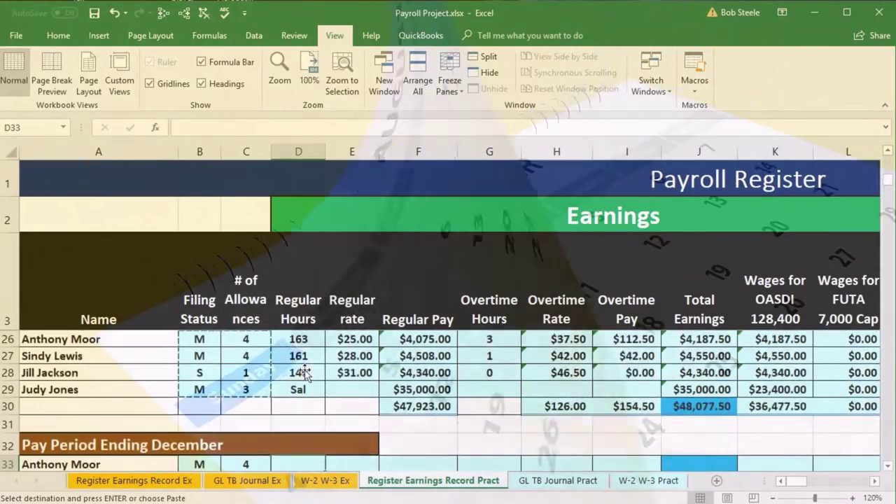
left_click_drag(315, 404, 310, 444)
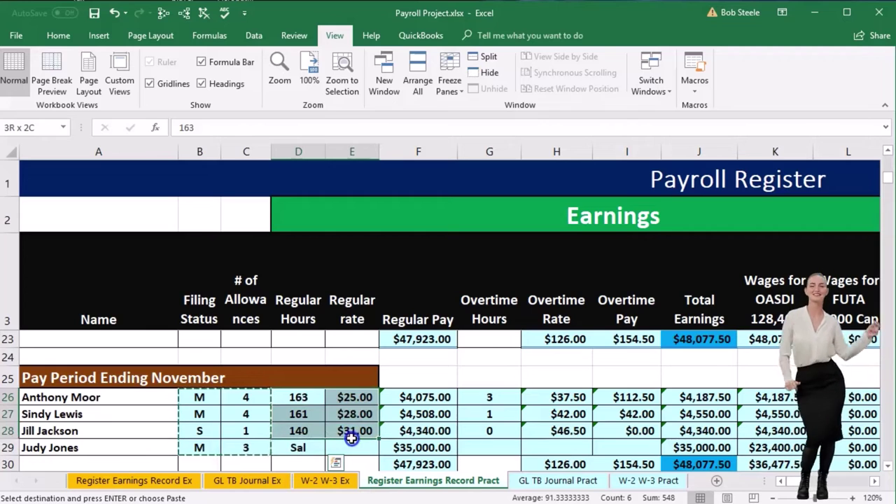
right_click(349, 429)
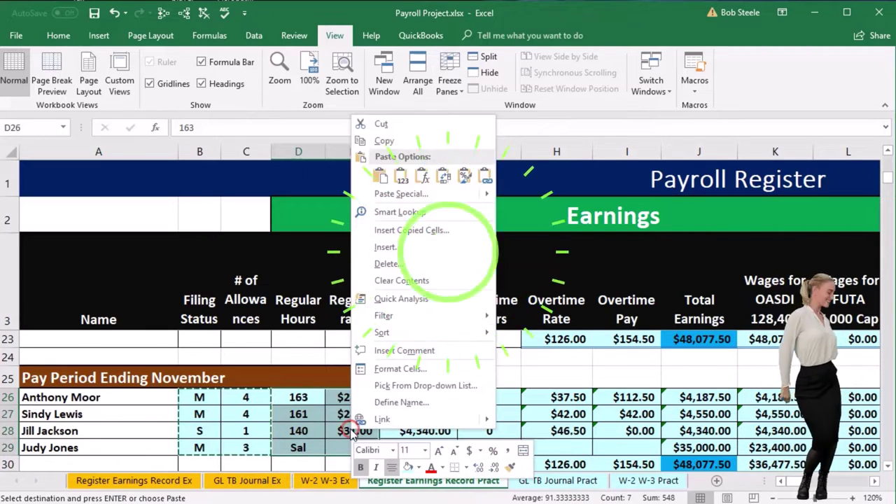
left_click(384, 142)
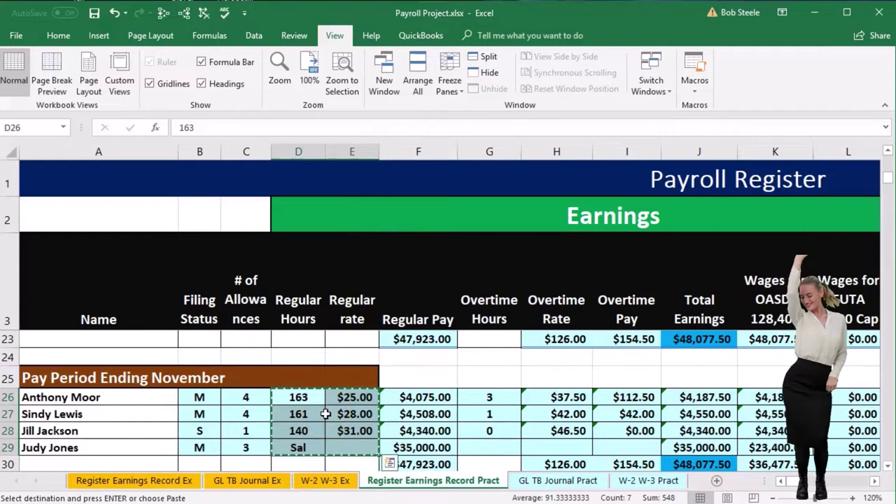
scroll(325, 413, "down", 2)
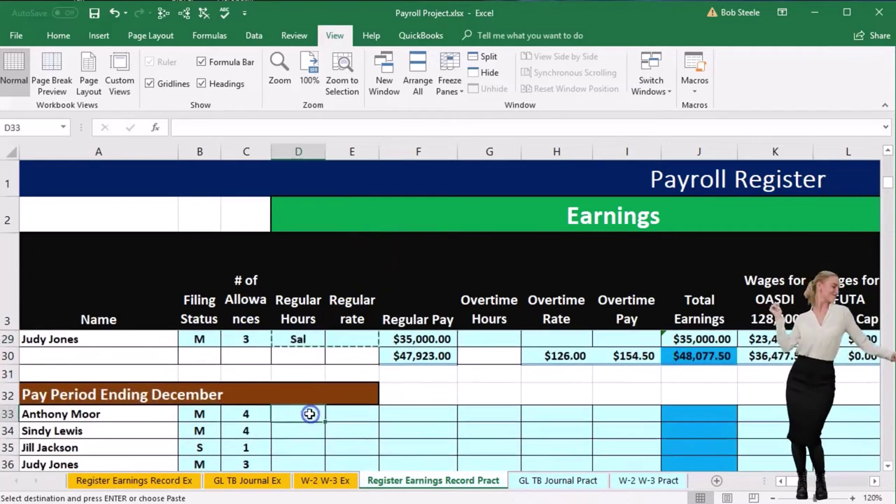
scroll(310, 414, "down", 1)
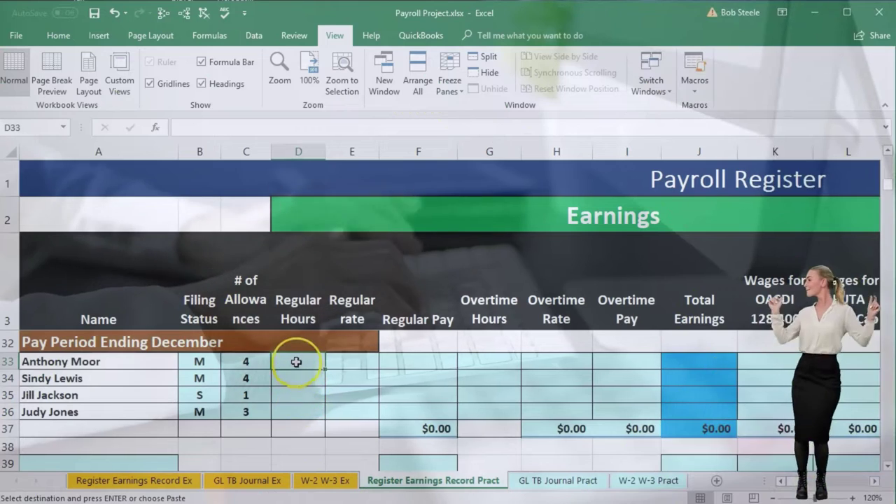
right_click(296, 361)
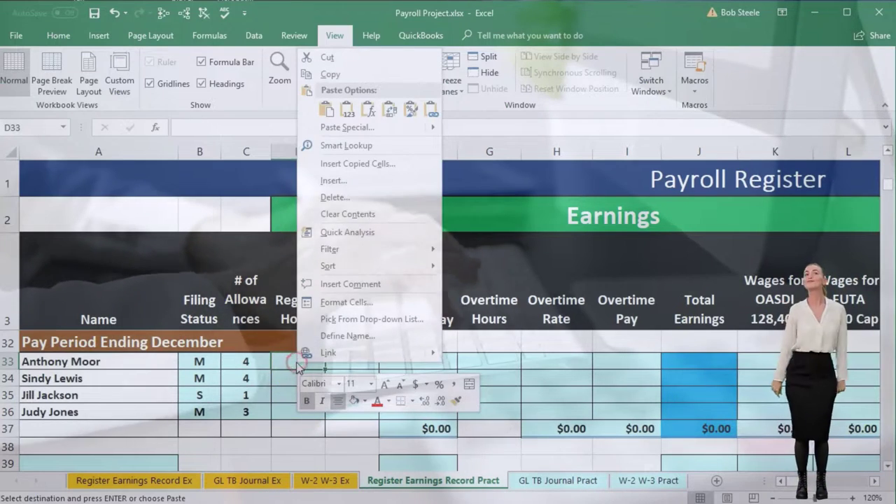
left_click(347, 111)
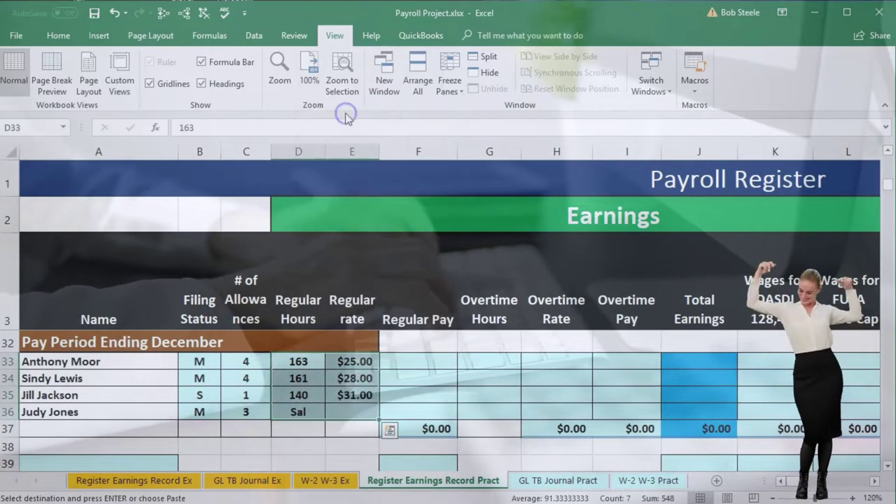
Step: Calculate the first employee's December regular pay in F33 with the formula =D33*E33
left_click(430, 361)
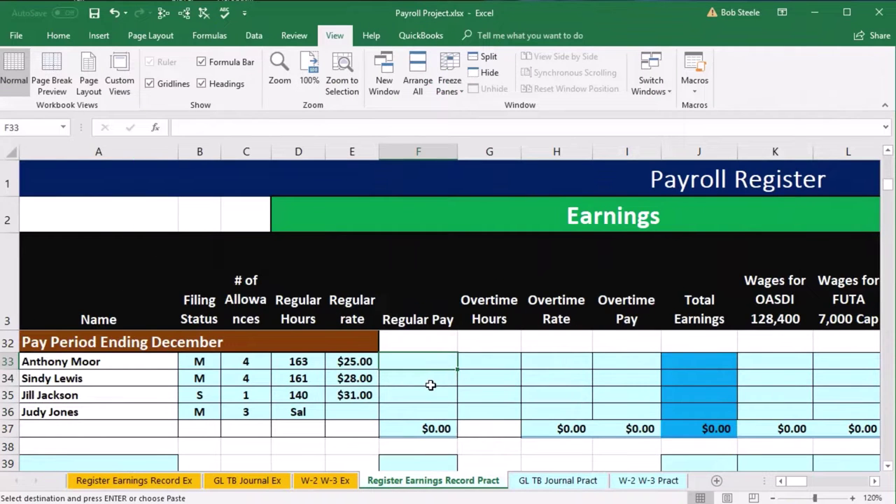
type("=")
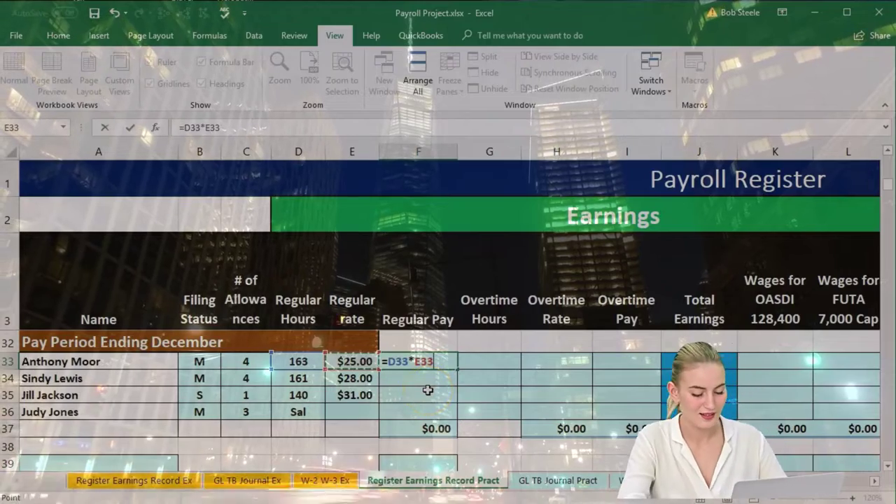
key("Return")
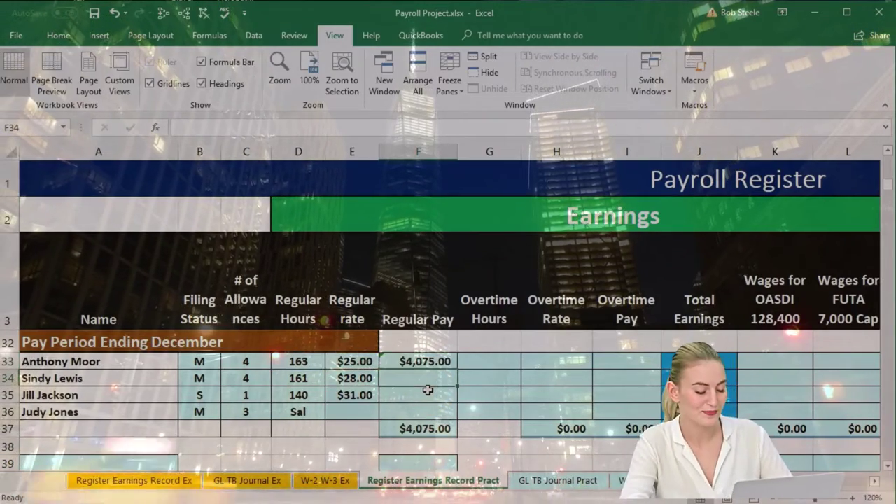
Step: Fill the regular pay formula from F33 down through F36 and select the salaried employee's cell, F36
left_click(437, 372)
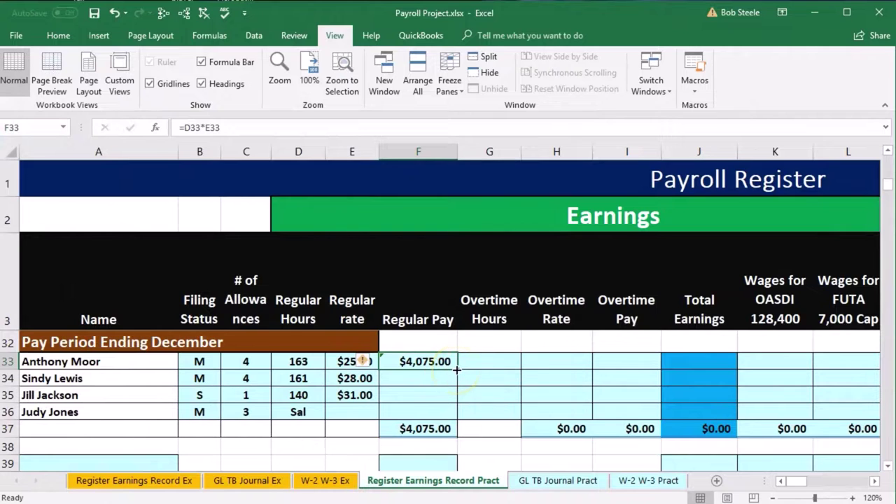
double_click(456, 369)
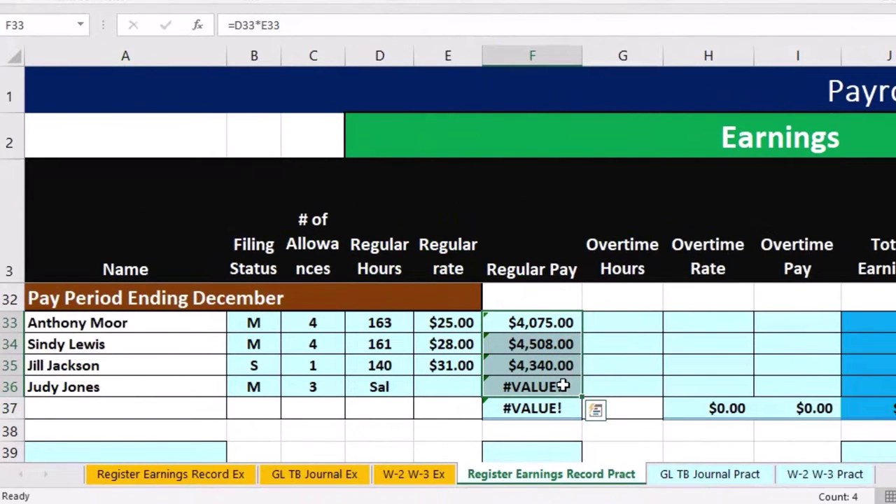
left_click(564, 385)
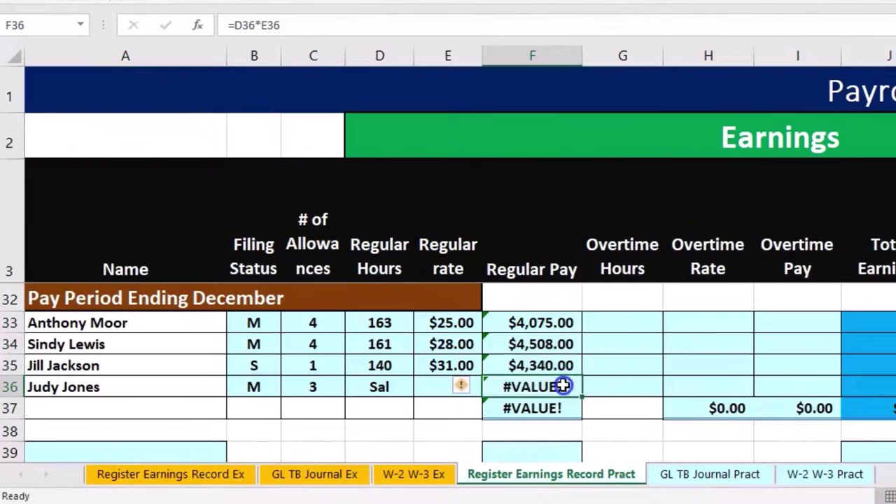
Step: Replace the salaried employee's December regular pay formula in F36 with the fixed amount 35000
double_click(564, 386)
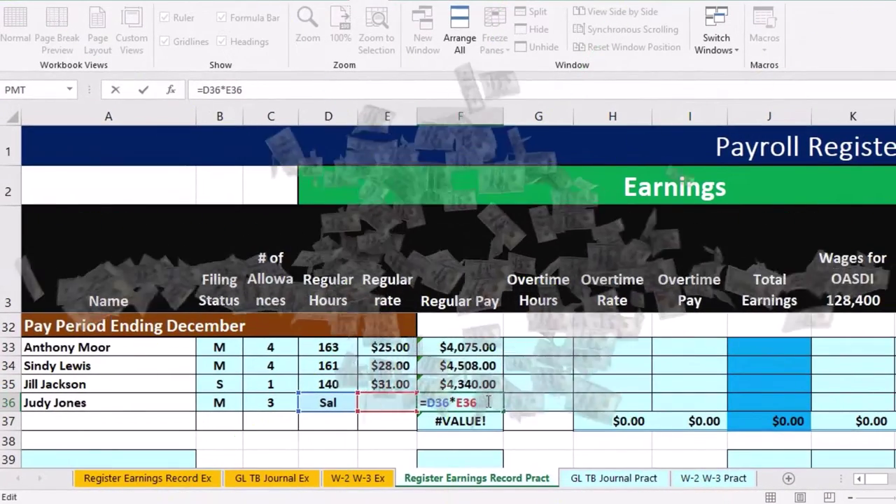
key("Return")
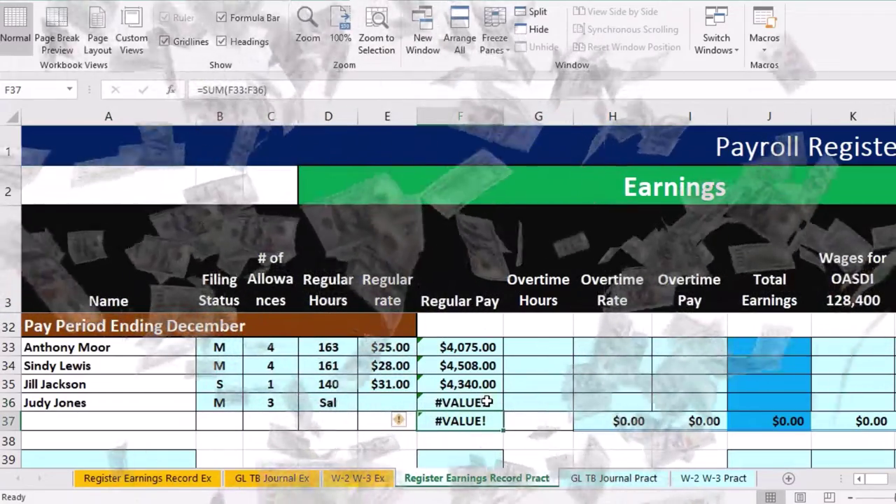
left_click(486, 401)
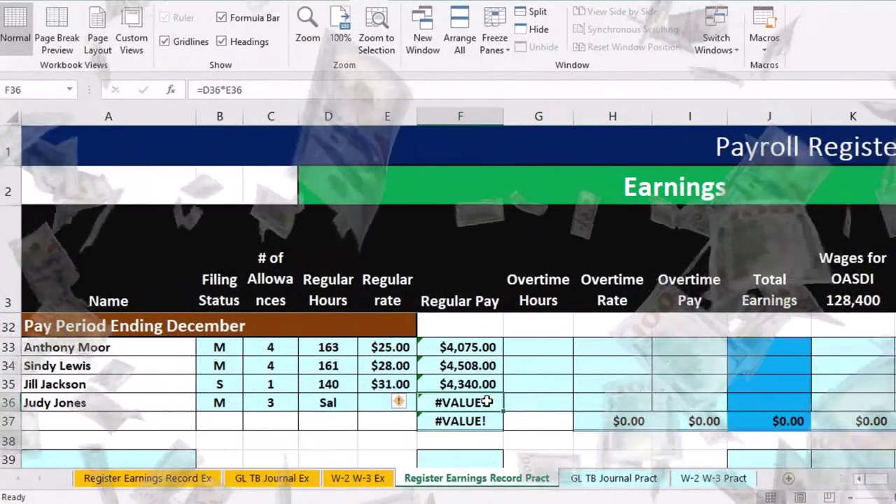
type("35000")
key("Tab")
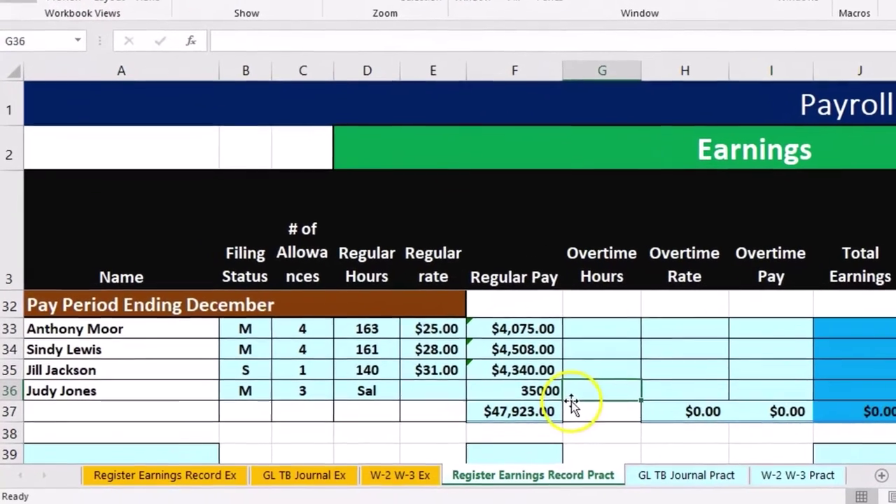
Step: Copy the currency formatting from November's salaried pay cell F29 onto F36 with Format Painter
scroll(530, 418, "up", 1)
scroll(553, 371, "up", 1)
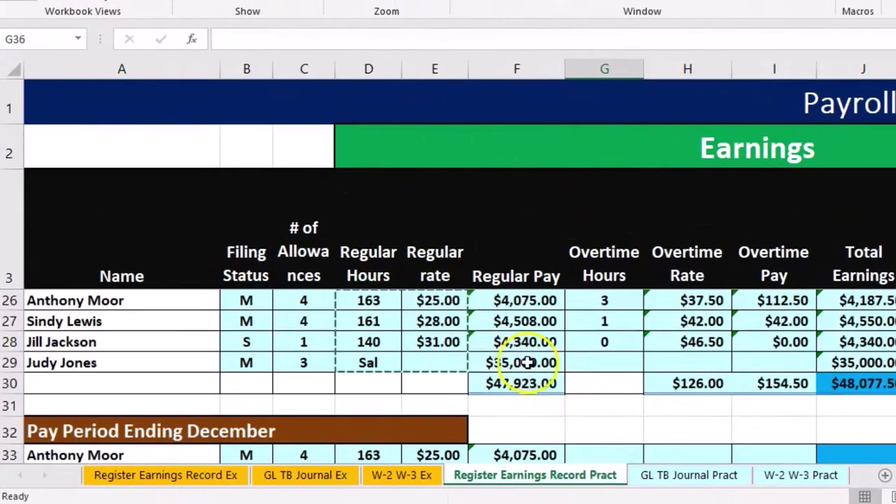
left_click(524, 361)
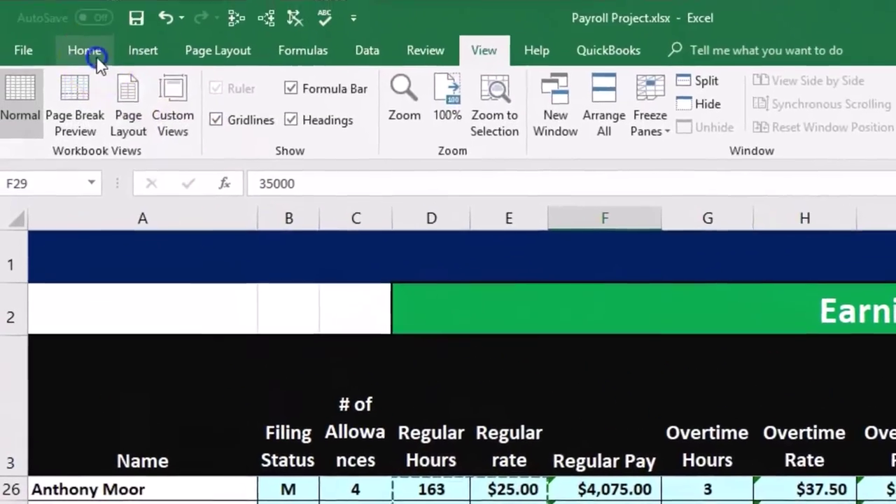
left_click(85, 51)
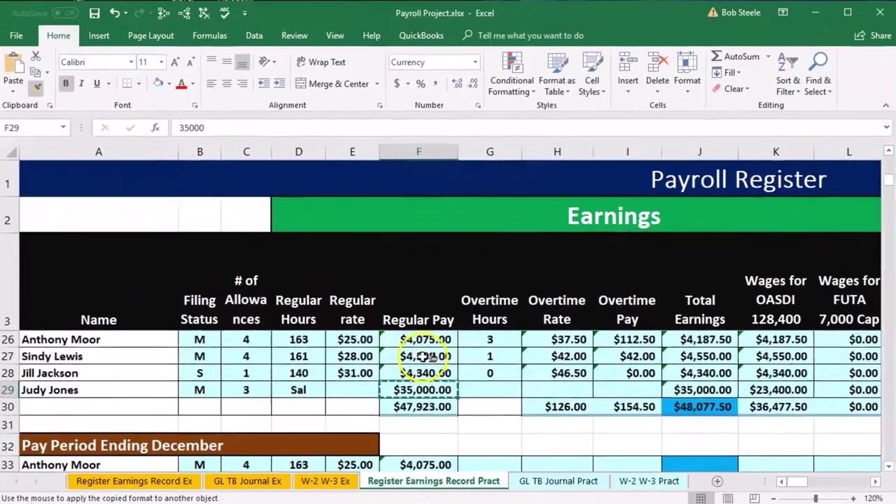
scroll(430, 390, "down", 2)
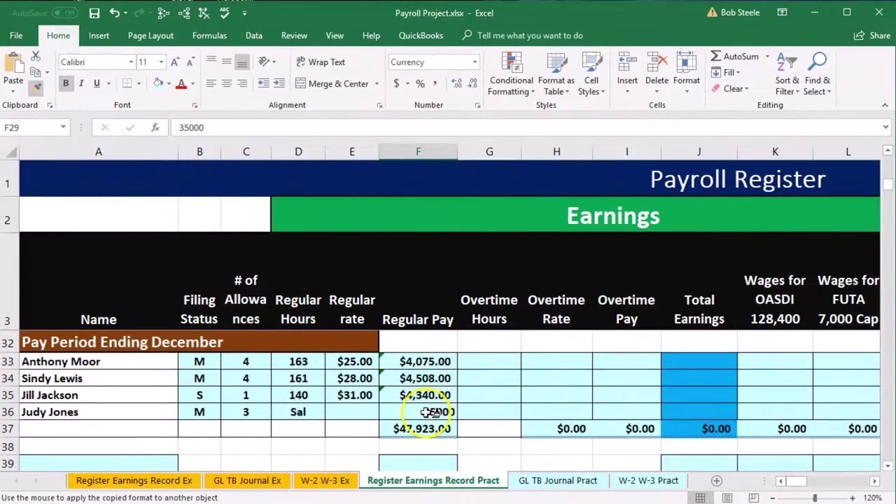
left_click(430, 412)
left_click(505, 390)
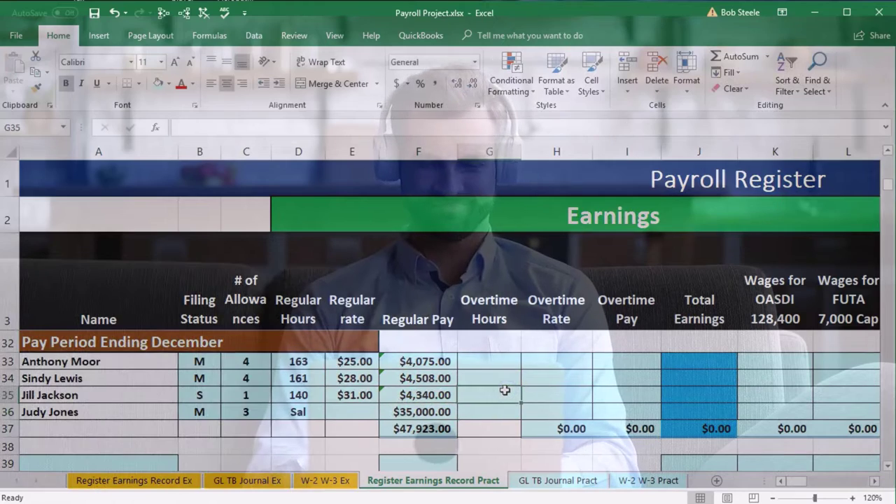
Step: Copy November's overtime hours in G26:G29 and paste them as values into the December section at G33
scroll(514, 415, "up", 3)
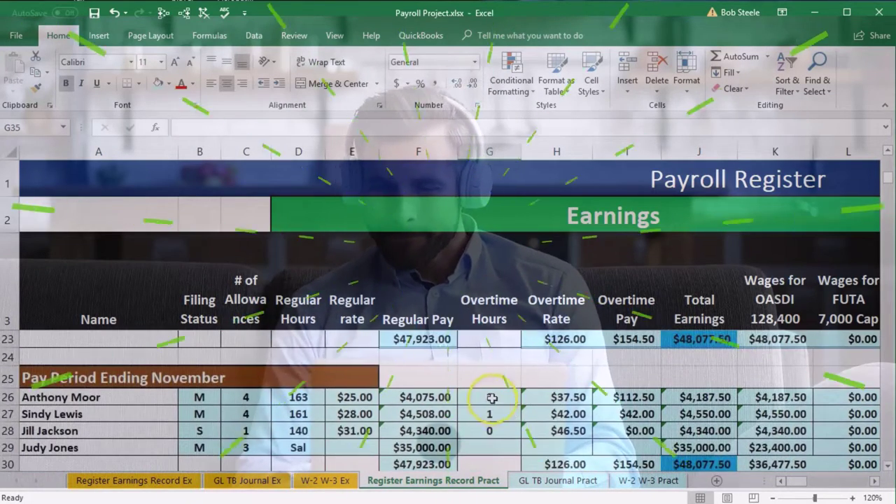
right_click(488, 441)
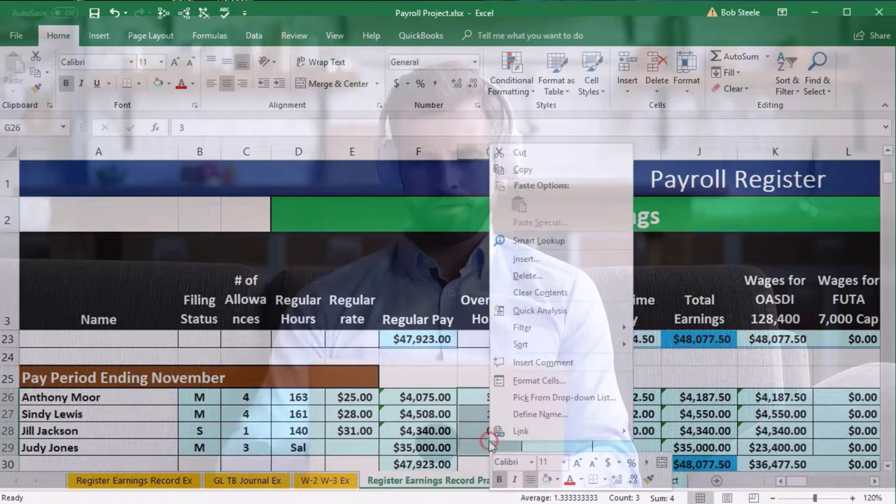
left_click(522, 170)
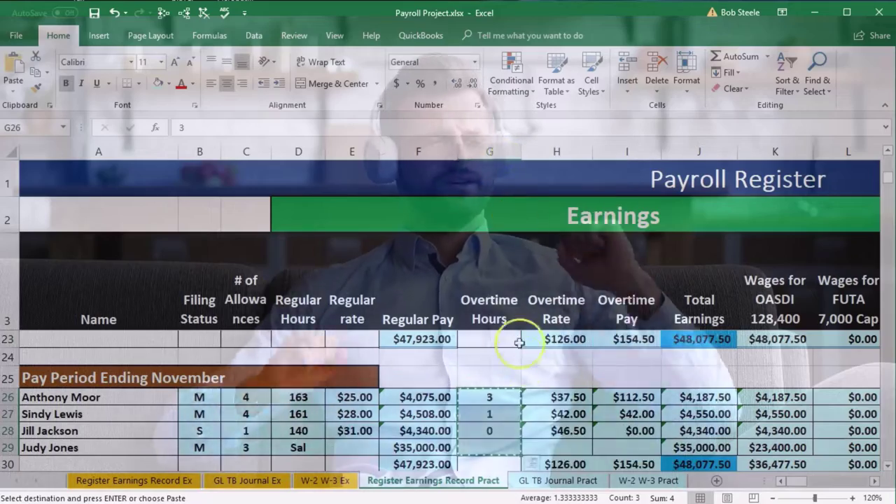
scroll(518, 336, "down", 2)
scroll(523, 361, "down", 1)
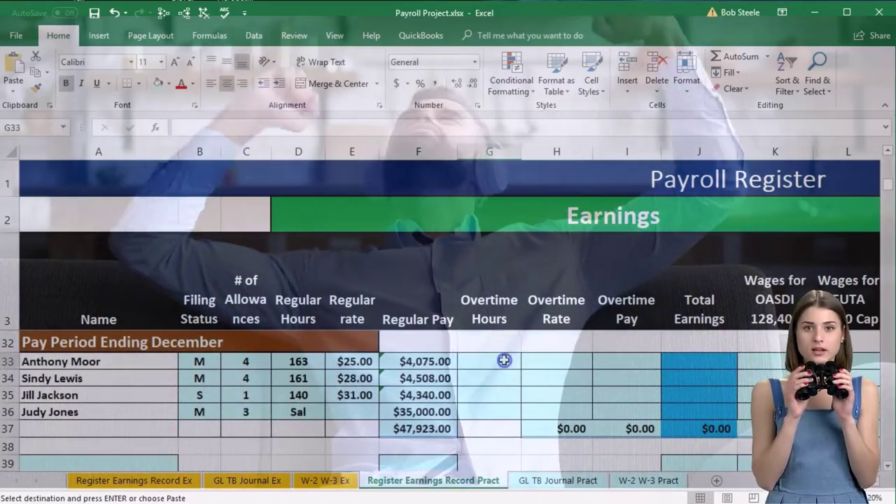
left_click(504, 360)
right_click(504, 361)
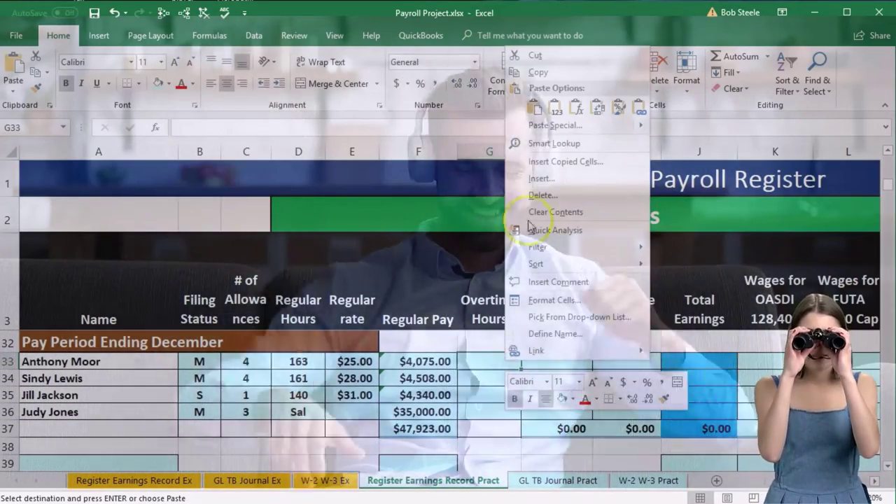
left_click(554, 109)
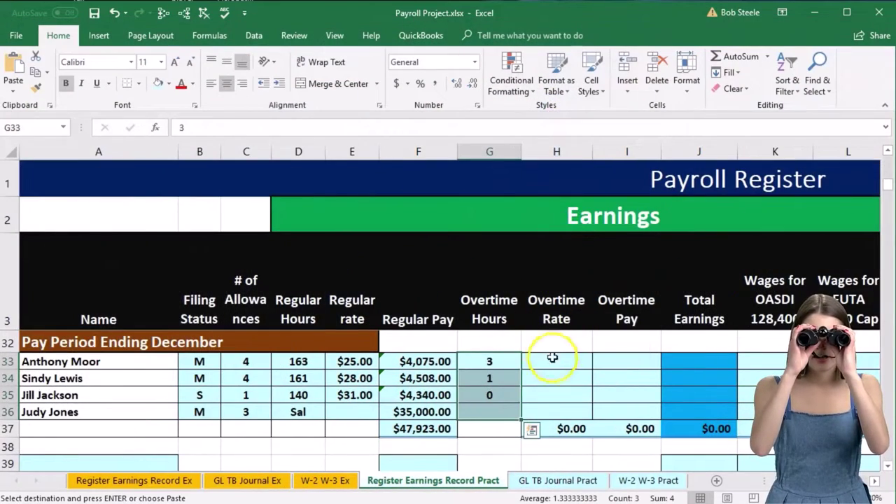
Step: Calculate the first employee's December overtime rate in H33 with the formula =E33*1.5
left_click(554, 360)
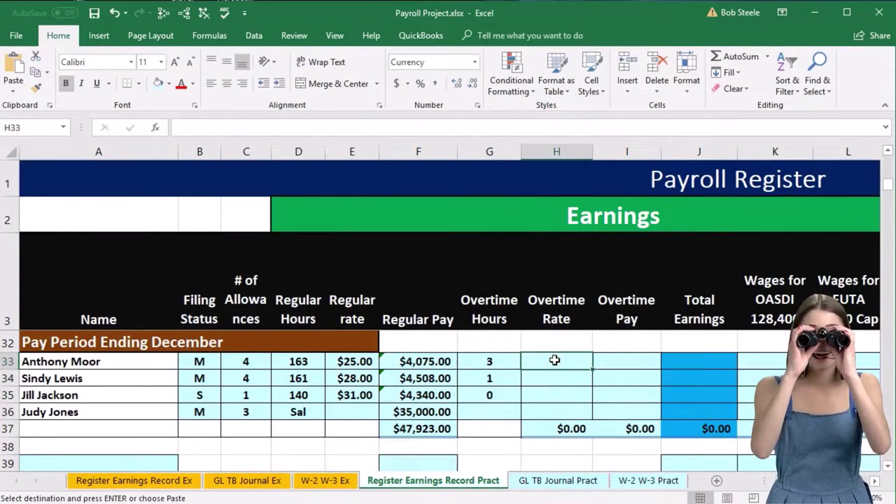
type("=E33")
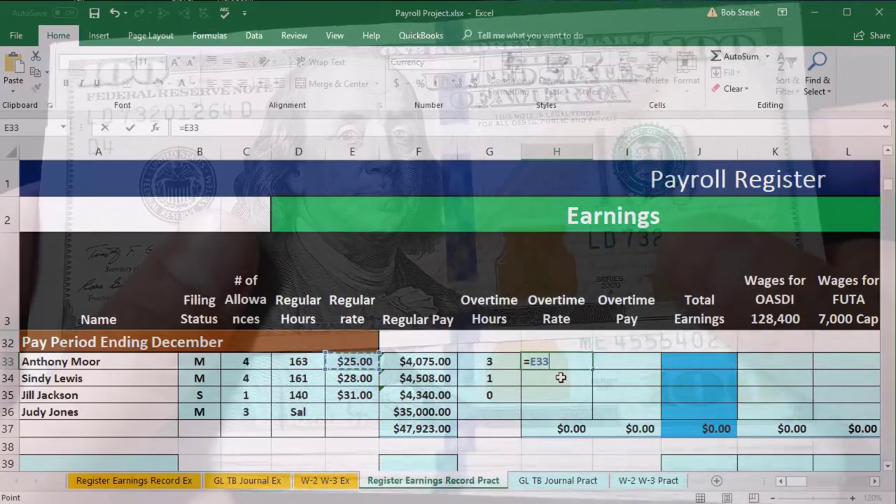
type("*")
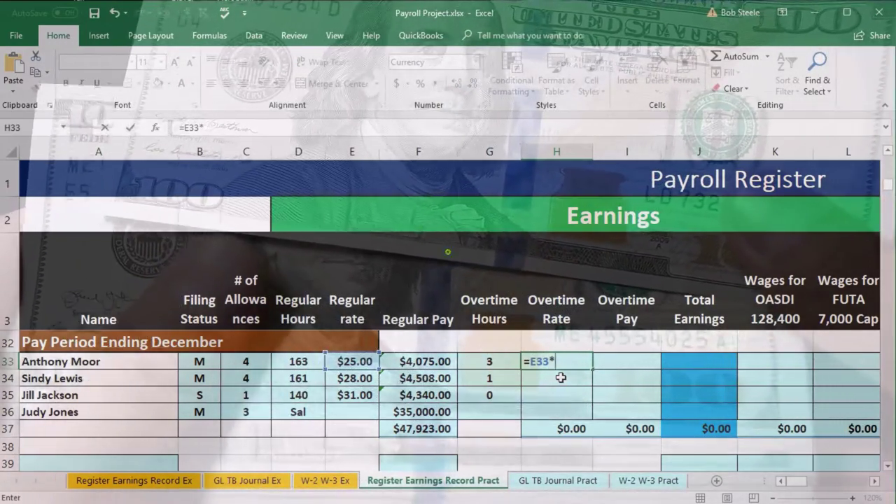
type("1.5")
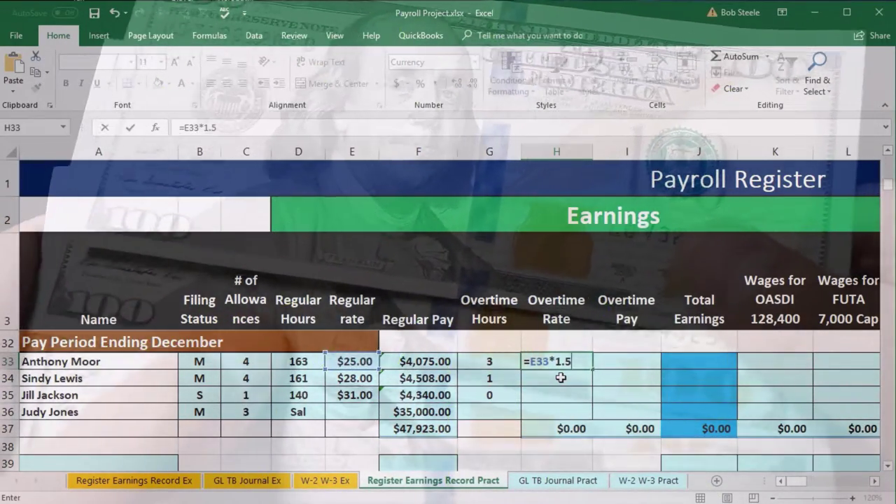
key("Return")
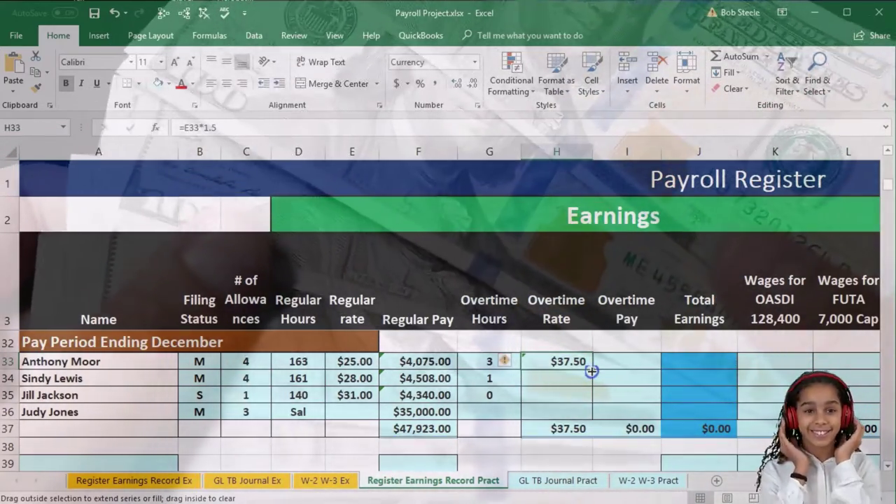
Step: Fill the overtime rate formula from H33 down through H35 and check the formula in H35
left_click_drag(587, 385, 585, 398)
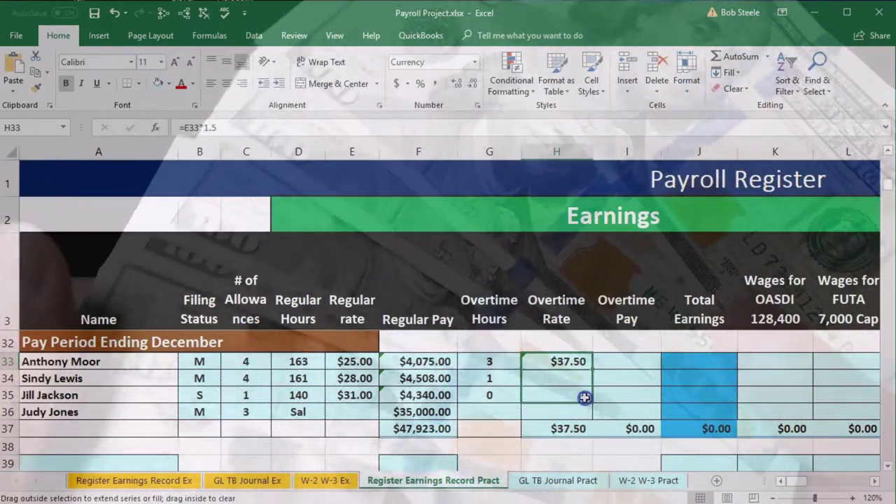
left_click_drag(585, 398, 585, 396)
left_click(569, 416)
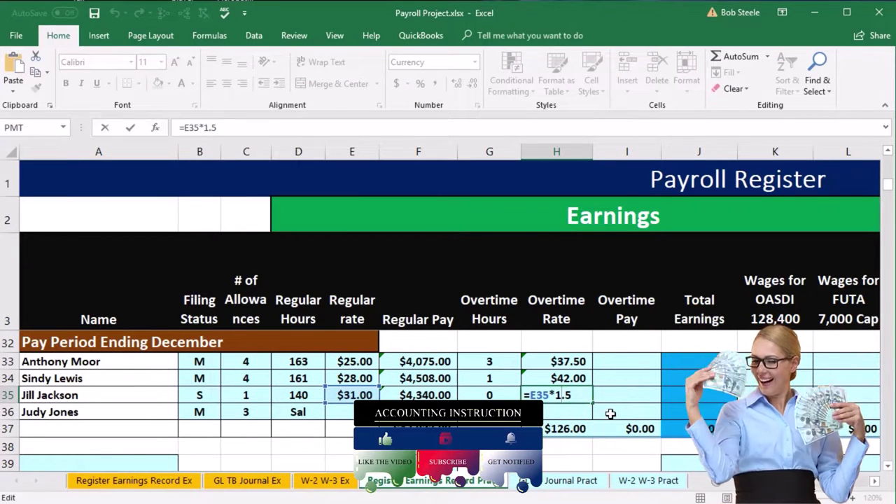
key("Return")
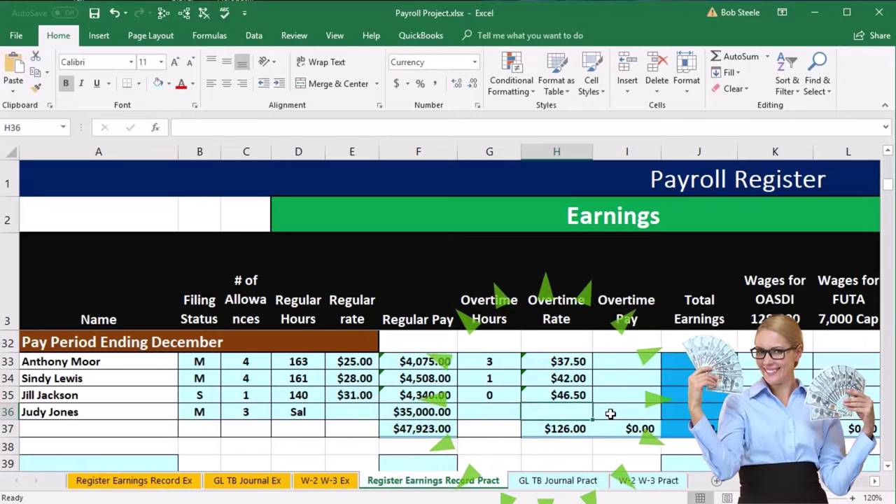
Step: Calculate the first employee's December overtime pay in I33 with the formula =G33*H33
left_click(621, 364)
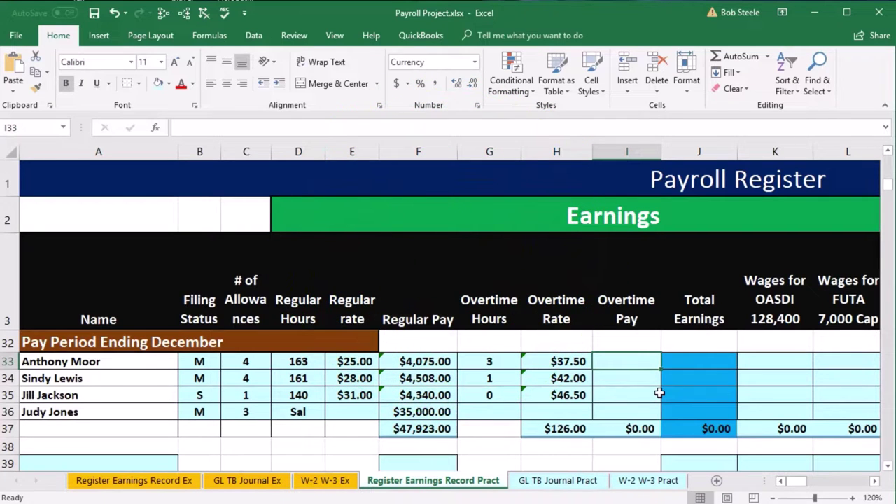
type("=")
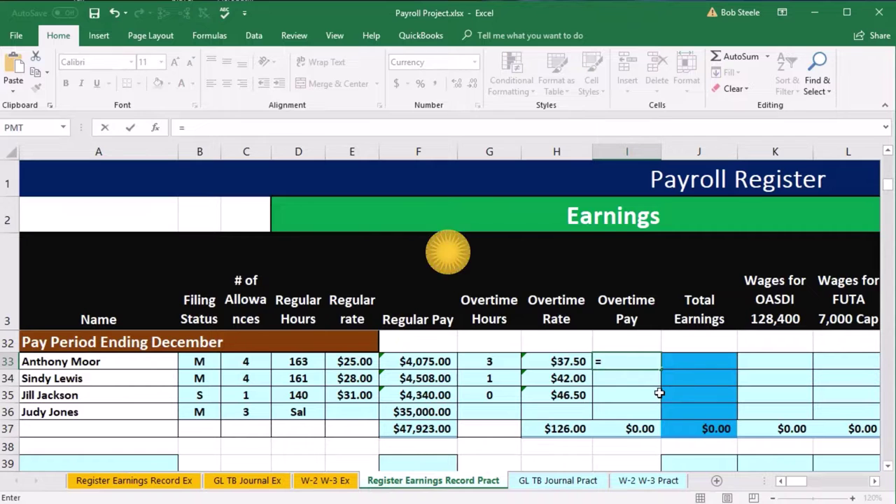
key("Left")
key("Left")
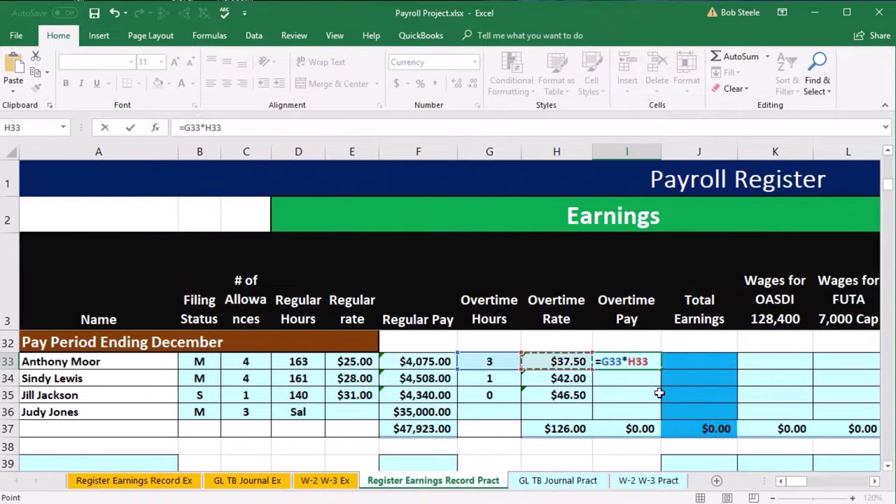
key("Return")
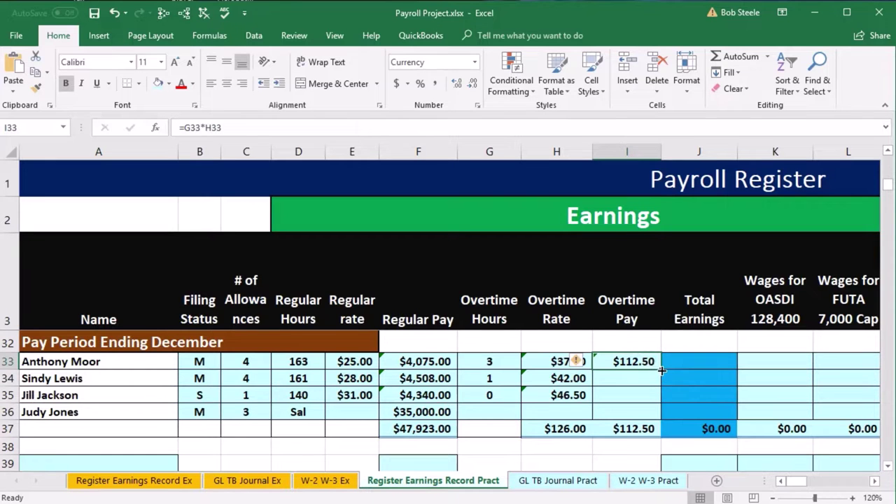
Step: Fill the overtime pay formula from I33 down through I35 and check the formula in I35
left_click_drag(662, 370, 659, 400)
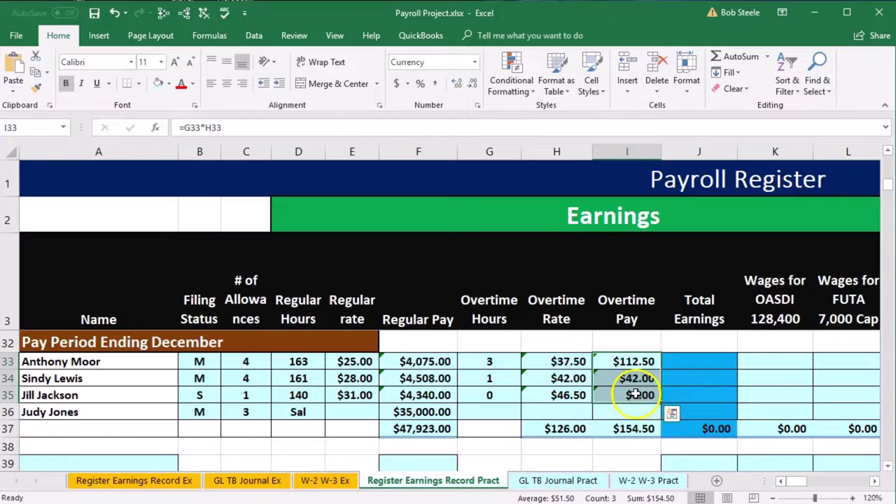
double_click(634, 395)
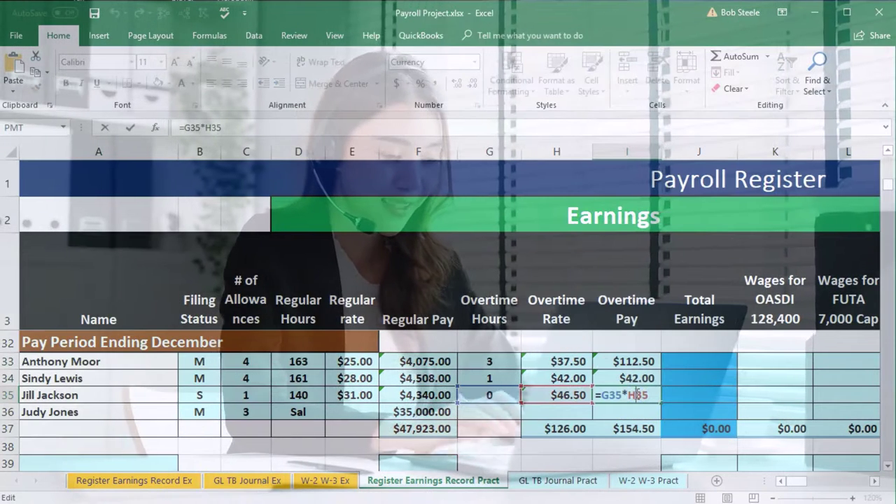
key("Return")
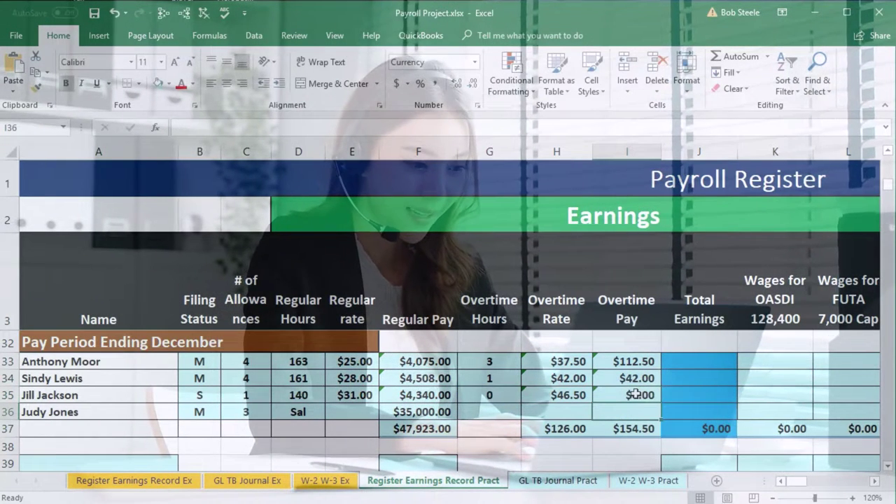
Step: Calculate the first employee's December total earnings in J33 with the formula =F33+I33
left_click(680, 366)
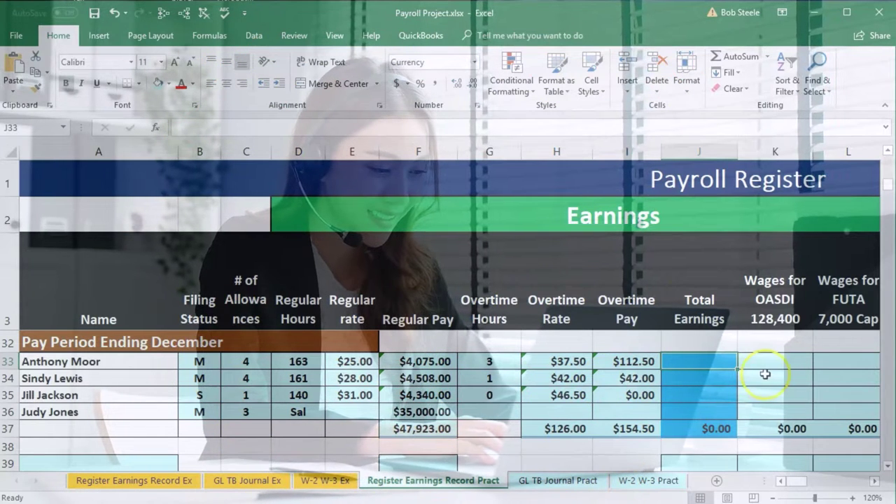
type("=")
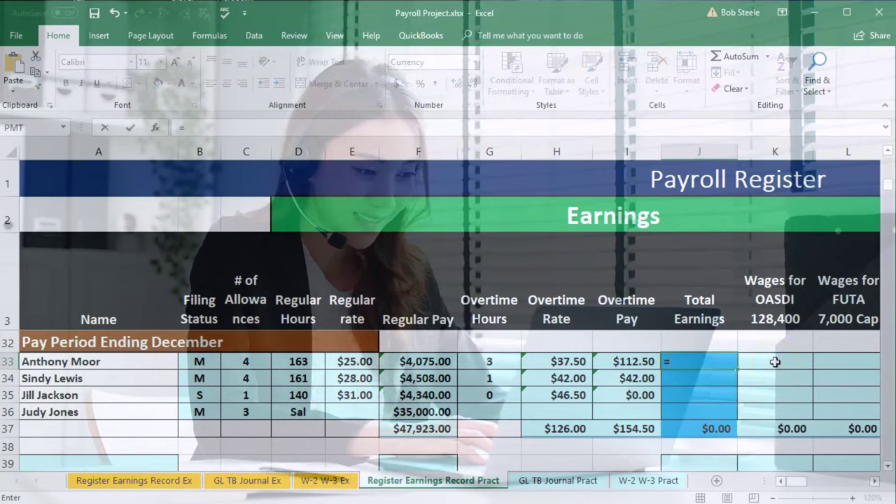
key("Left")
key("Left")
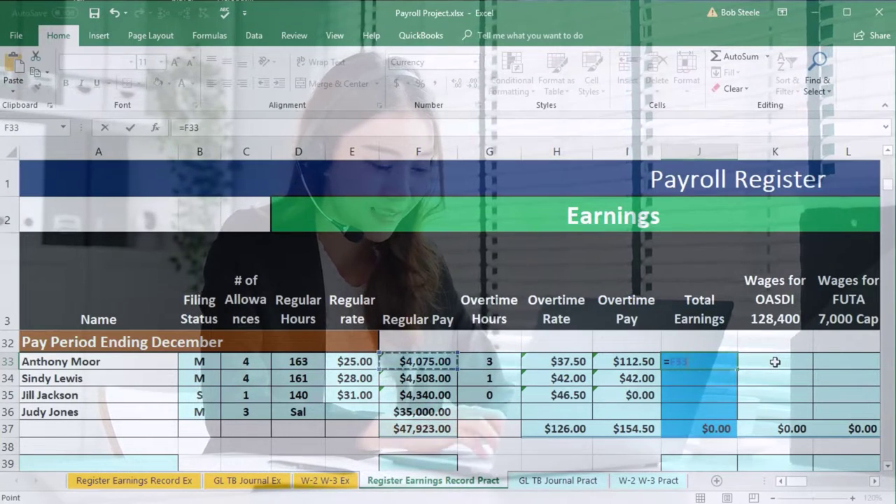
type("+")
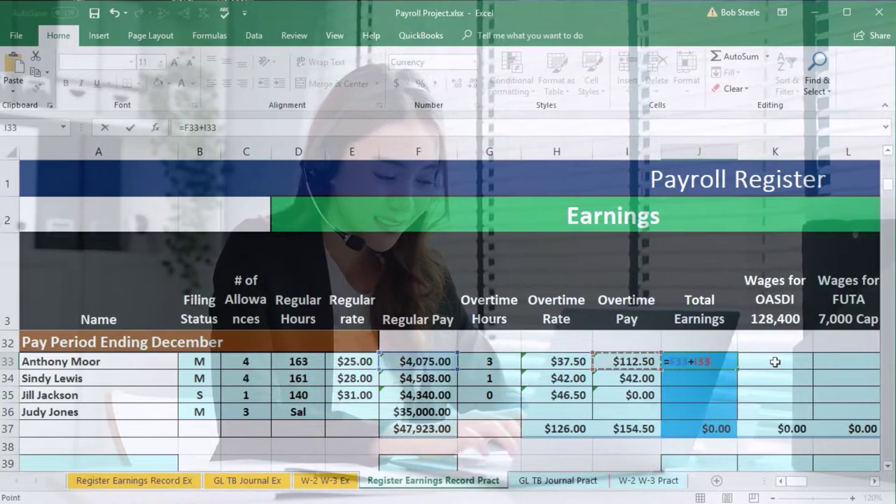
key("Return")
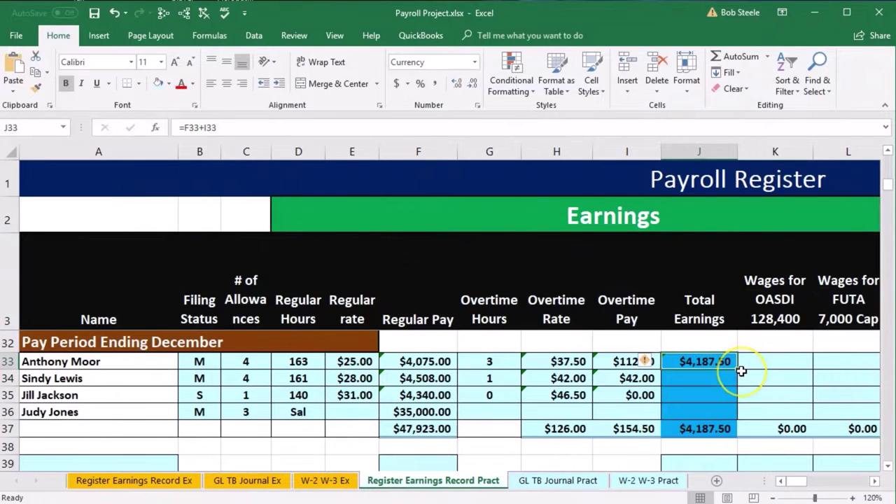
Step: Fill the December total earnings formula from J33 down through J36
left_click_drag(735, 371, 736, 370)
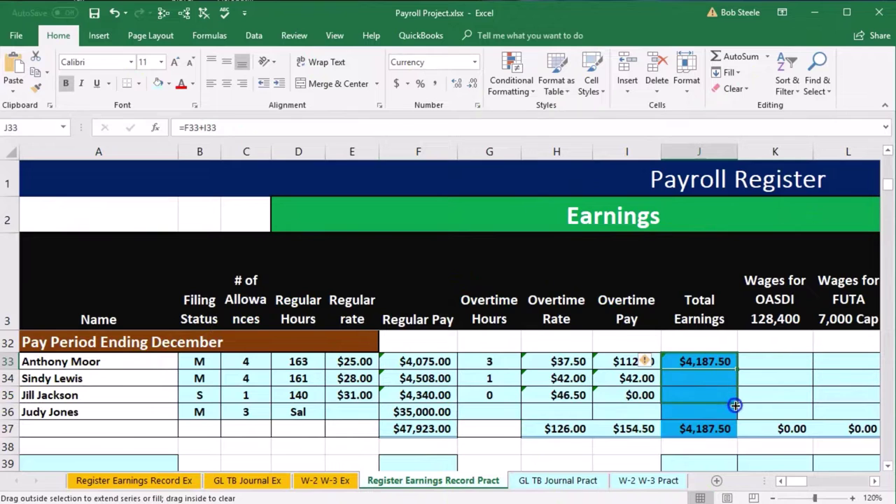
left_click_drag(736, 413, 735, 412)
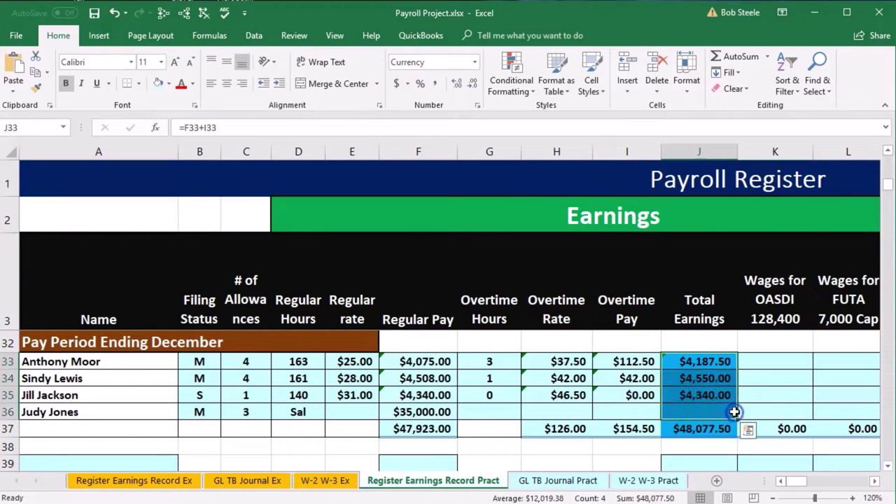
left_click(725, 396)
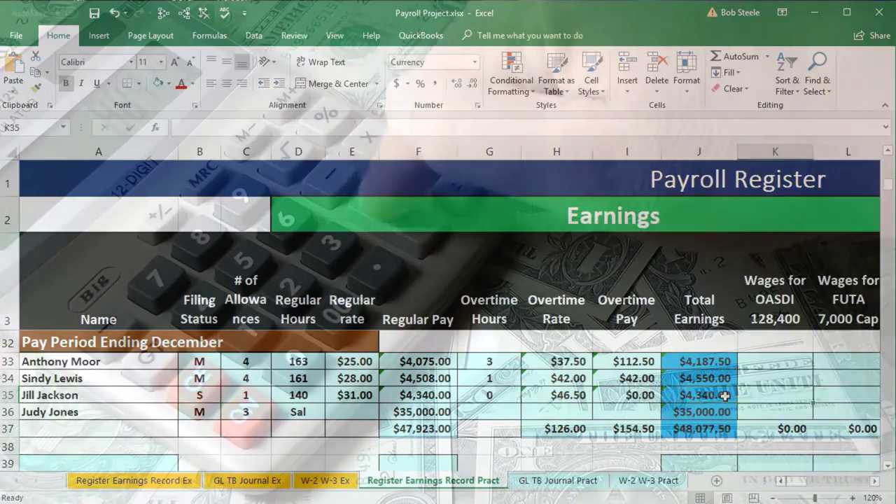
Step: Review the December wage-cap and deduction columns, the OASDI wages header and the total earnings formulas in J35 and J36
scroll(725, 396, "right", 1)
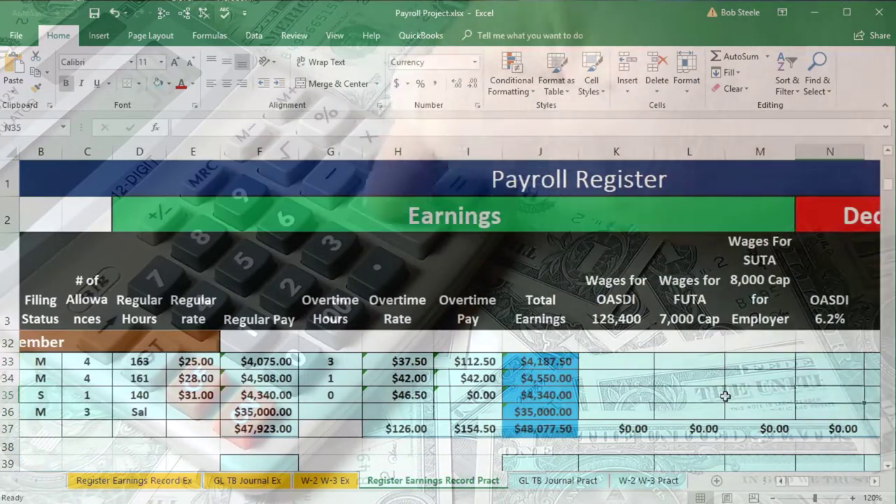
key("Right")
key("Right")
key("Right")
key("Right")
key("Right")
key("Right")
key("Right")
key("Right")
key("Right")
key("Right")
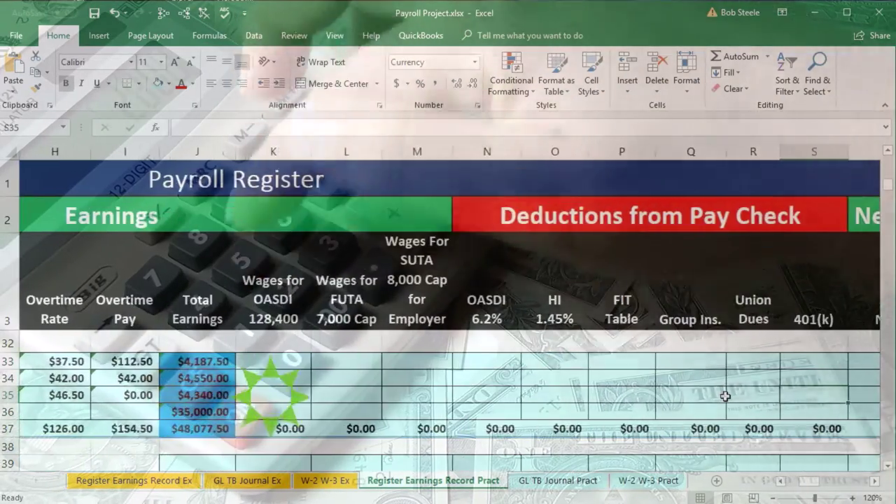
key("Left")
key("Left")
key("Left")
key("Left")
key("Left")
key("Left")
key("Left")
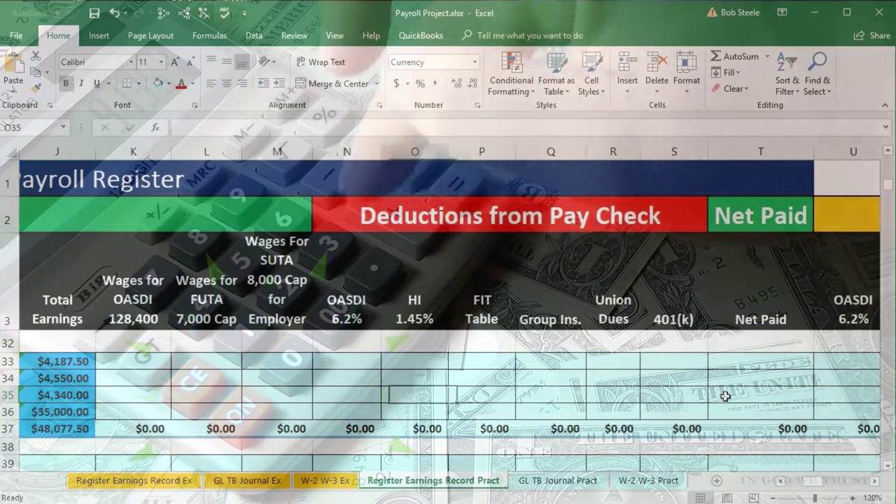
key("Left")
key("Left")
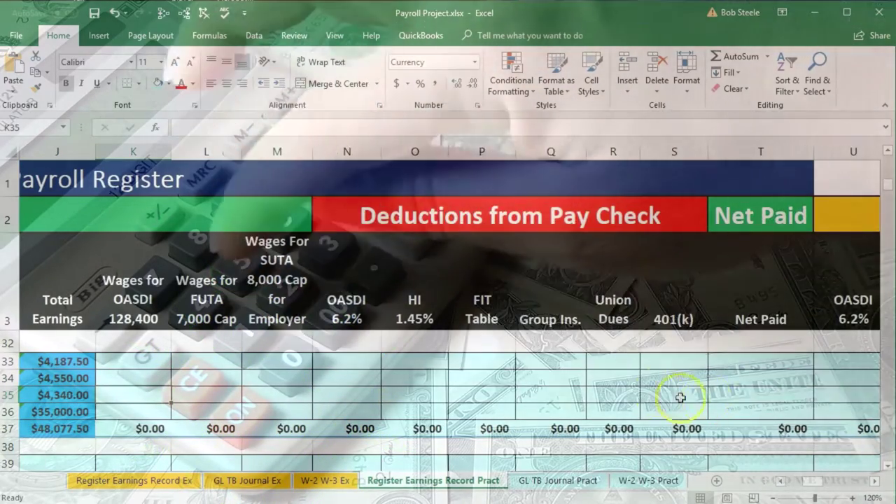
key("Up")
key("Up")
key("Up")
key("Up")
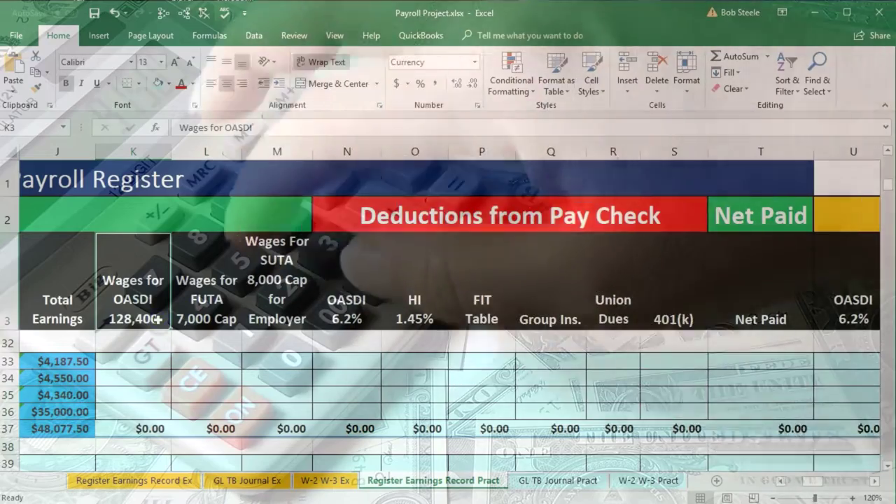
key("Down")
key("Down")
key("Down")
key("Down")
key("Left")
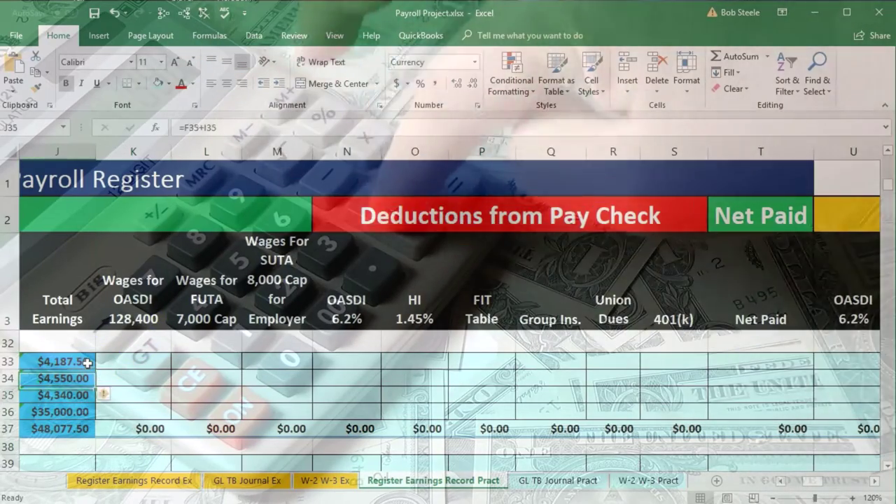
key("Down")
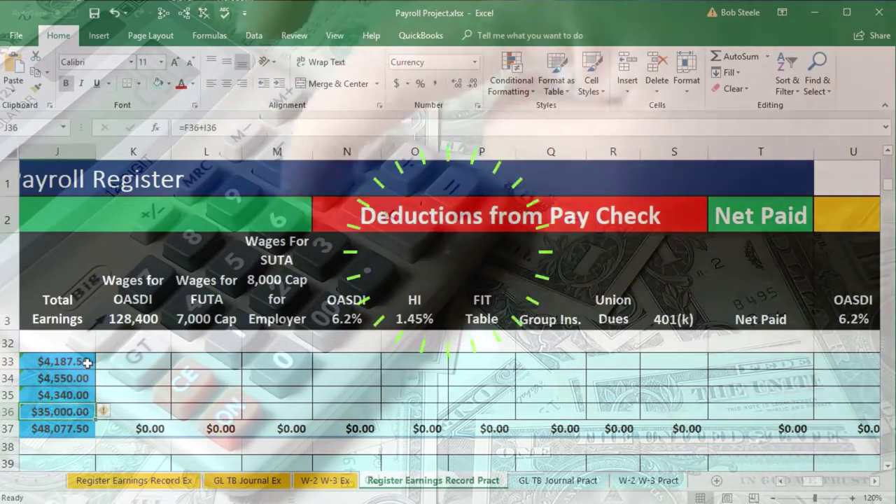
Step: Set the first employee's December OASDI wages in K33 to =J33 and fill the formula down through K35
key("Up")
key("Up")
key("Up")
key("Right")
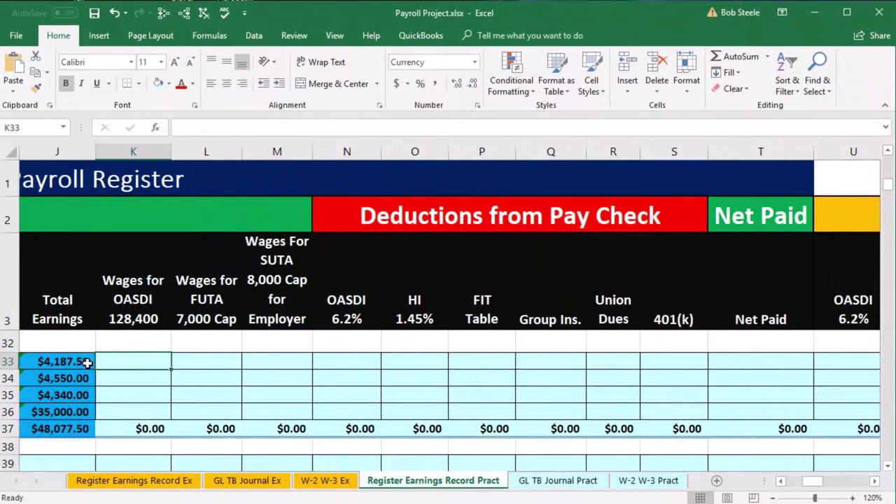
type("=")
left_click(87, 361)
key("Return")
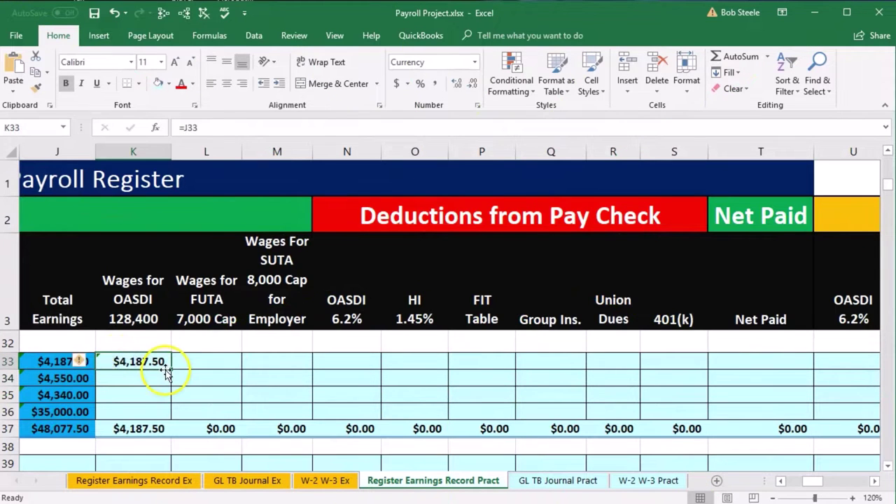
left_click_drag(170, 378, 168, 402)
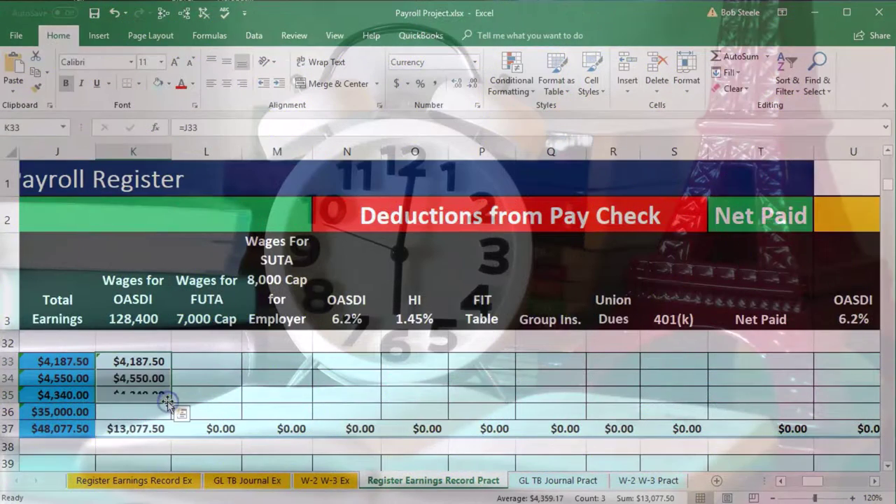
Step: Check the fourth employee's year-to-date OASDI wages in the earnings record against the 128,400 cap
left_click(87, 412)
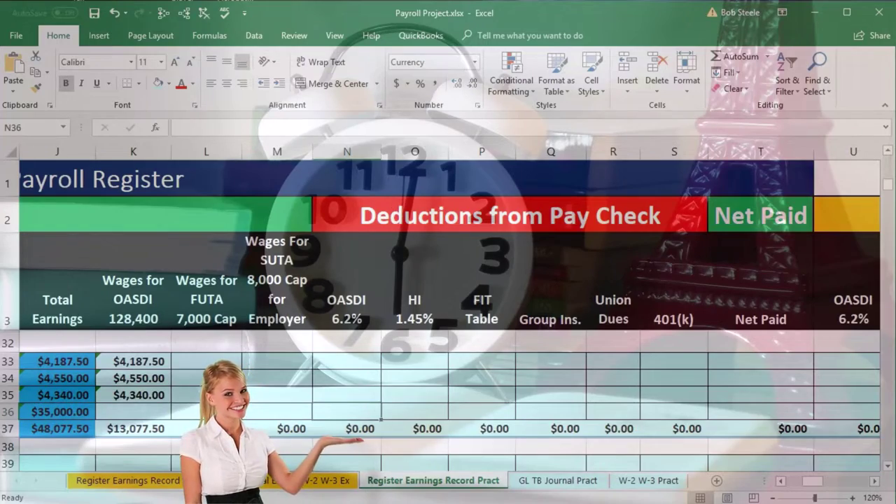
key("Right")
key("Right")
key("Right")
key("Right")
key("Right")
key("Right")
key("Right")
key("Right")
key("Right")
key("Right")
key("Right")
key("Right")
key("Right")
key("Right")
key("Right")
key("Right")
key("Right")
key("Right")
key("Right")
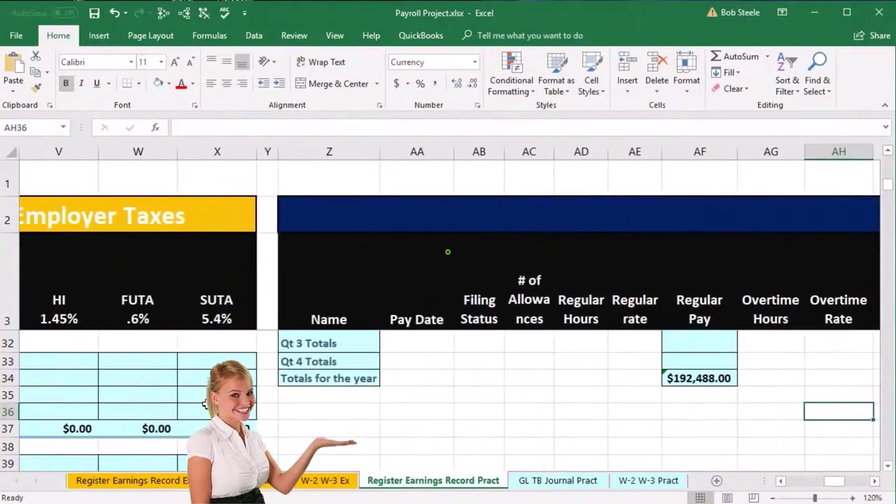
key("Right")
key("Right")
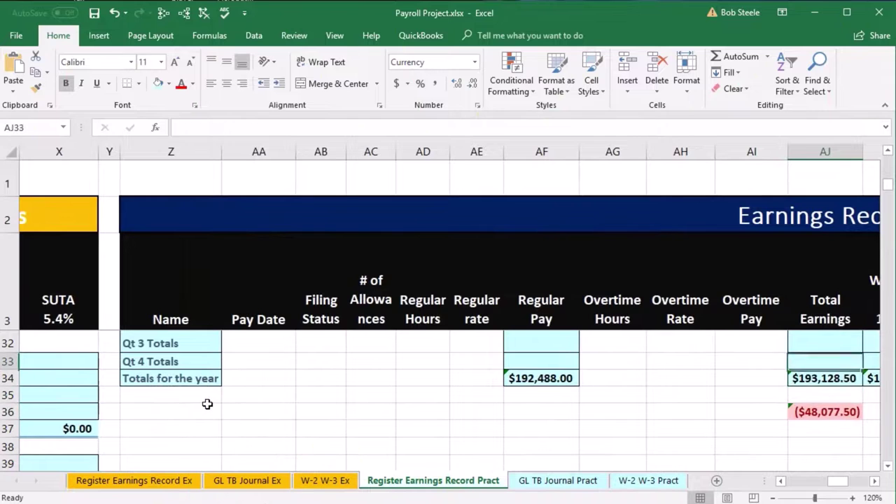
key("Up")
key("Up")
key("Up")
key("Up")
key("Up")
key("Up")
key("Up")
key("Up")
key("Up")
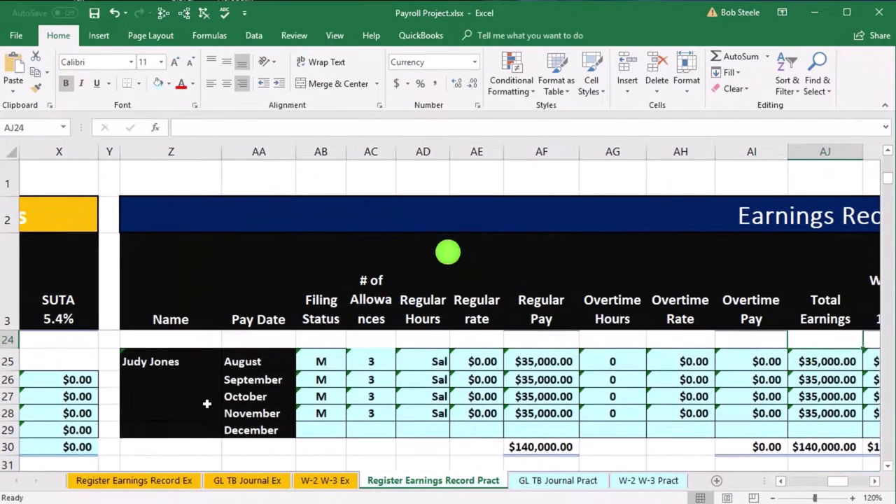
key("Left")
key("Left")
key("Left")
key("Left")
key("Left")
key("Down")
key("Down")
key("Down")
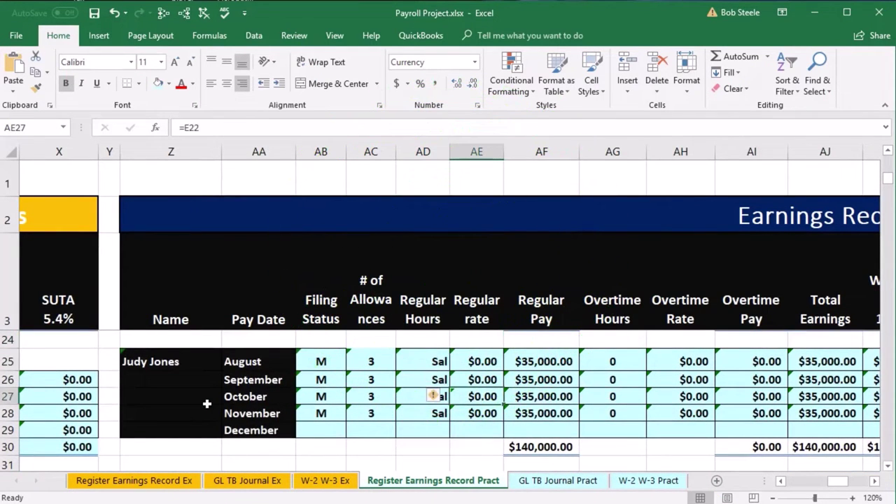
key("Right")
key("Right")
key("Right")
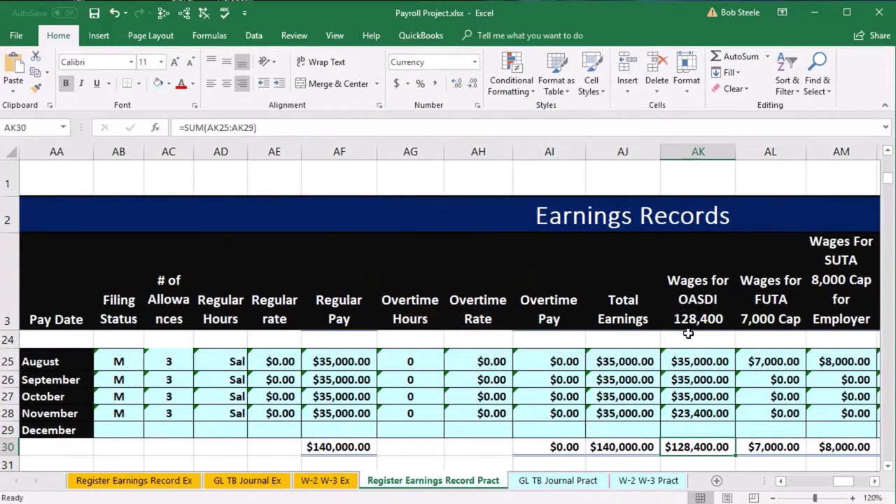
Step: Enter 0 as the fourth employee's December OASDI wages in K36
key("Left")
key("Left")
key("Left")
key("Left")
key("Left")
key("Left")
key("Left")
key("Left")
key("Left")
key("Left")
key("Left")
key("Left")
key("Left")
key("Left")
key("Left")
key("Left")
key("Left")
key("Left")
key("Left")
key("Left")
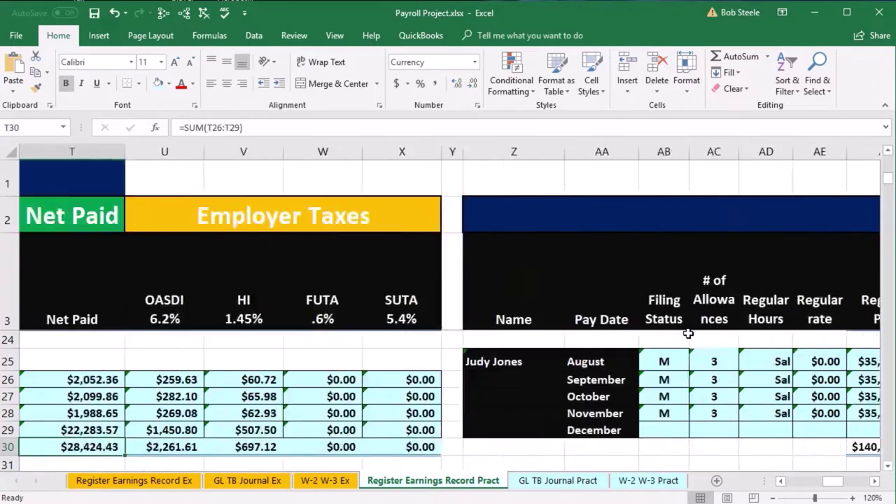
key("Down")
key("Down")
key("Down")
key("Down")
key("Down")
key("Down")
key("Down")
key("Down")
key("Down")
key("Down")
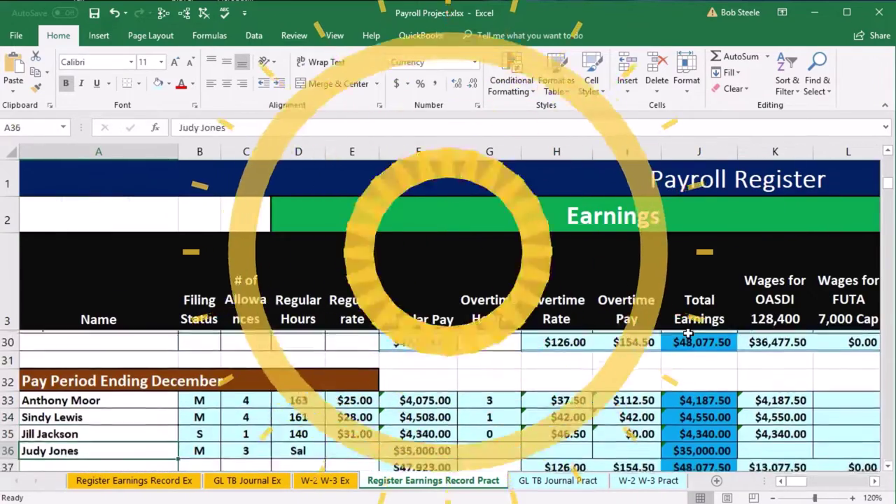
key("Right")
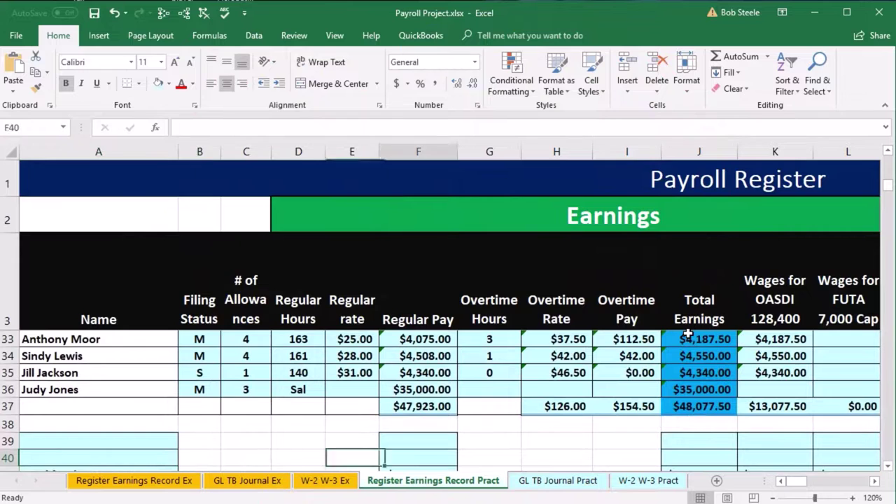
key("Right")
key("Right")
key("Right")
key("Right")
key("Right")
key("Right")
key("Right")
key("Up")
key("Up")
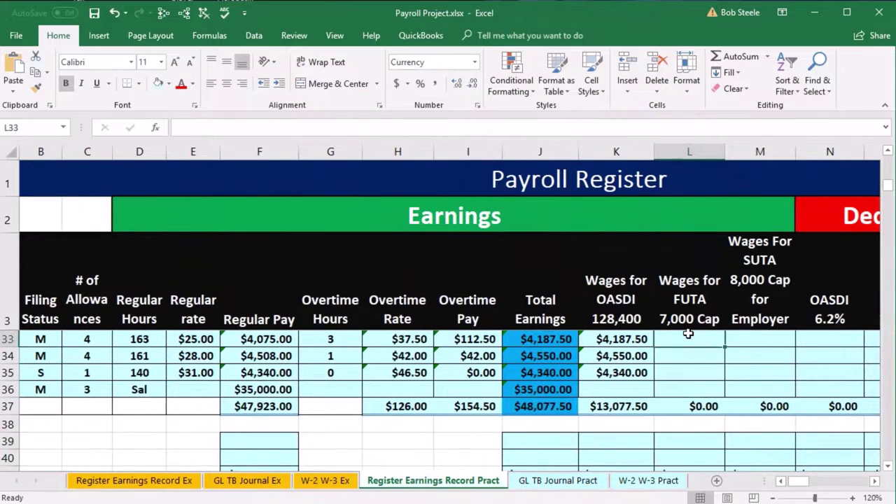
key("Up")
key("Down")
key("Down")
key("Down")
key("Down")
key("Down")
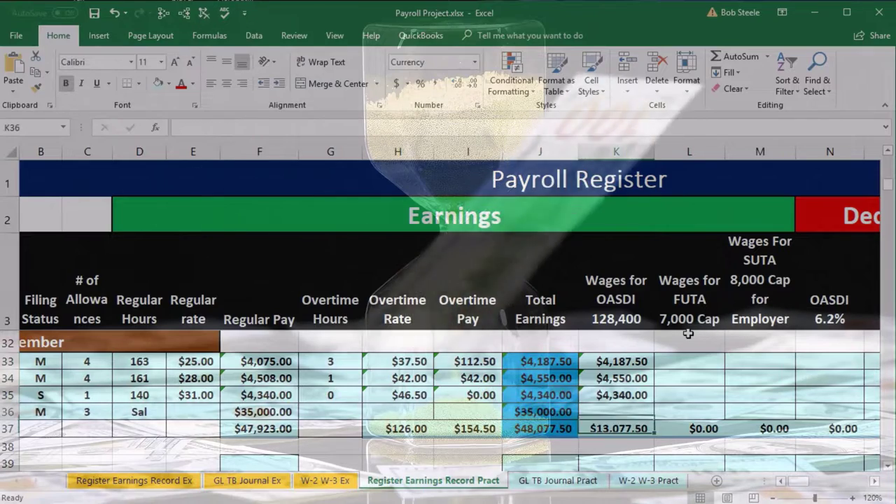
key("Up")
key("Right")
type("0")
key("Tab")
Step: Check the fourth employee's year-to-date FUTA and SUTA wages in the earnings records against the 7,000 and 8,000 caps
key("Up")
key("Up")
key("Right")
key("Right")
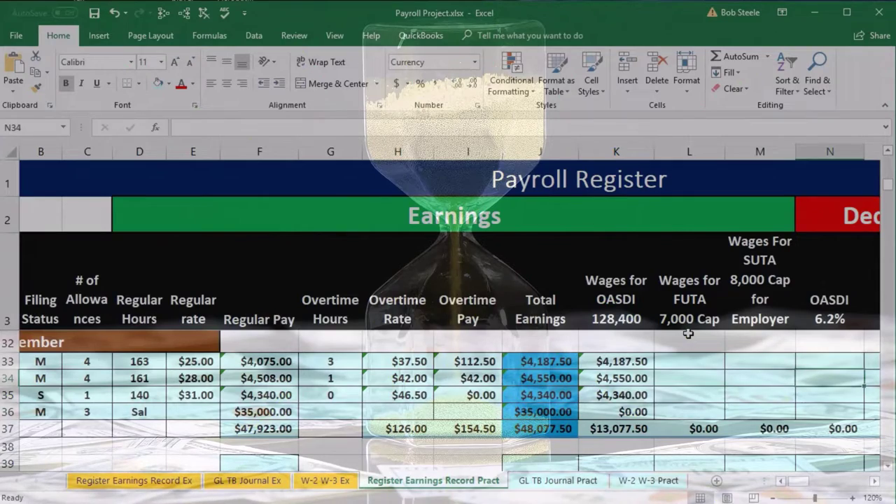
key("Right")
key("Right")
key("Right")
key("Right")
key("Right")
key("Right")
key("Right")
key("Right")
key("Right")
key("Right")
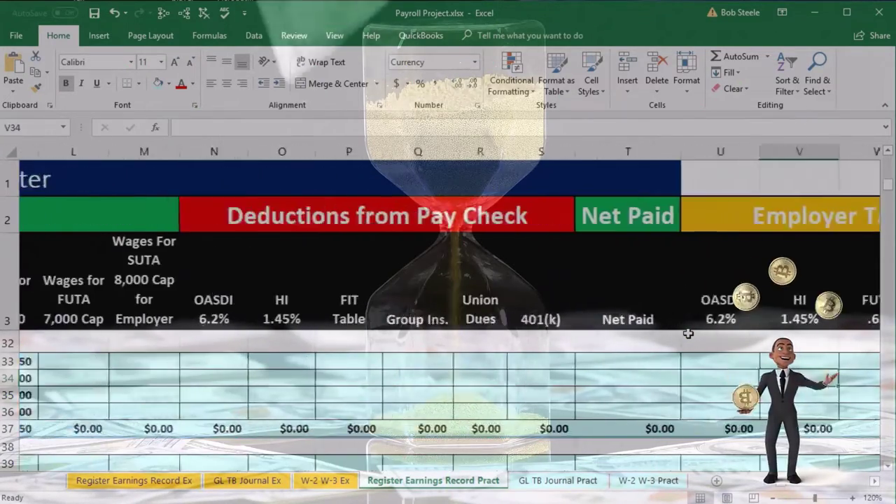
key("Right")
key("Right")
key("Right")
key("Right")
key("Right")
key("Right")
key("Right")
key("Right")
key("Right")
key("Right")
key("Right")
key("Right")
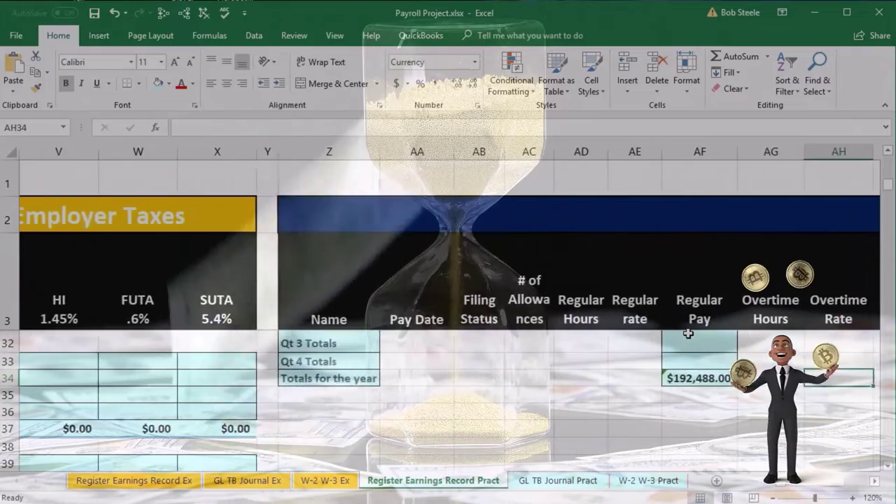
key("Right")
key("Right")
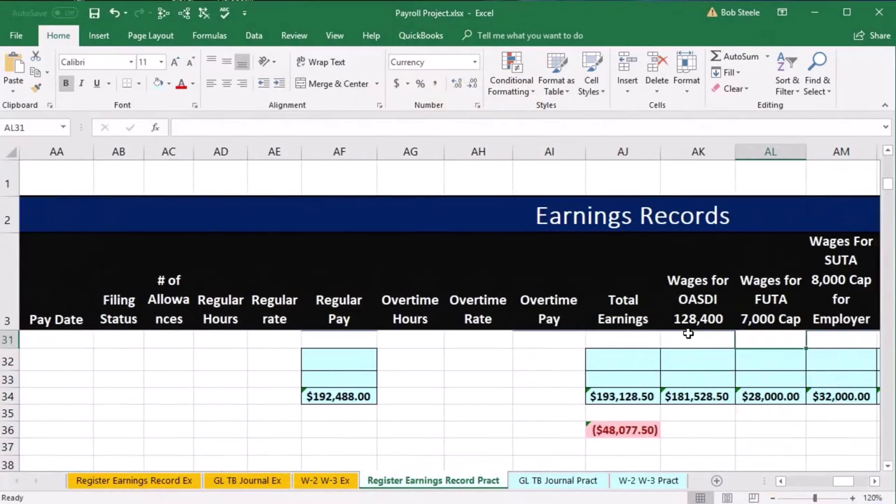
key("Up")
key("Up")
key("Up")
key("Up")
key("Up")
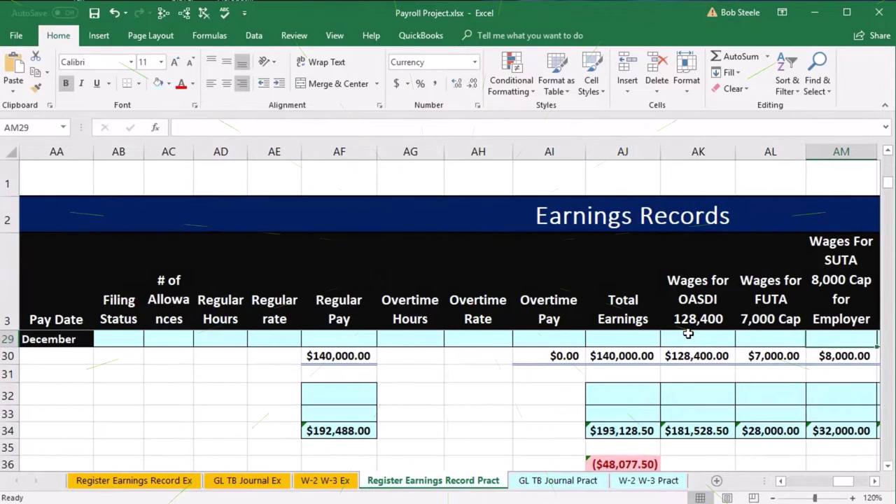
key("Up")
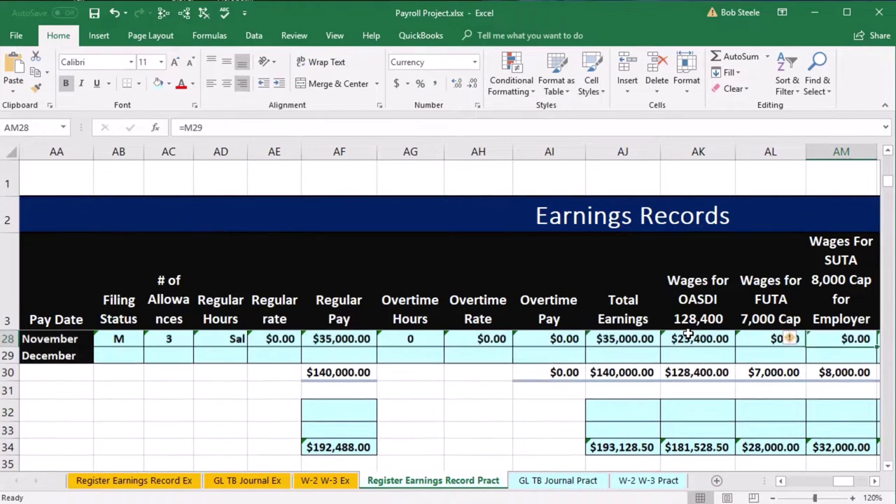
key("Up")
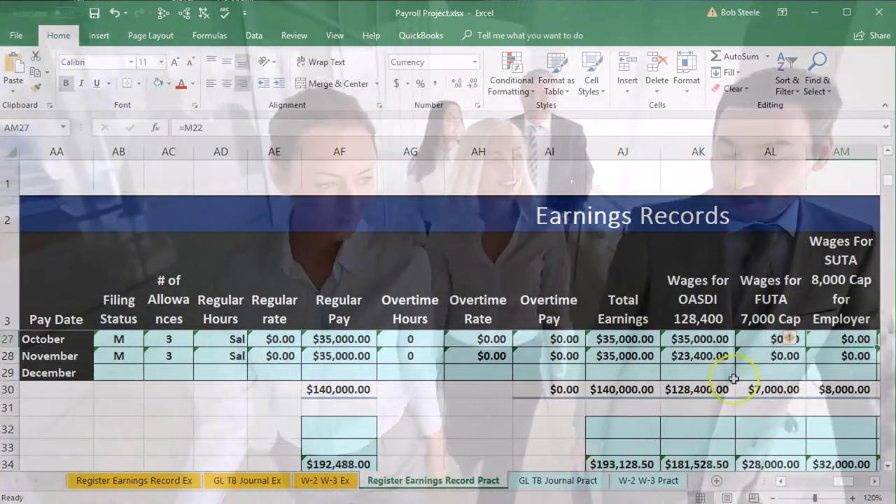
left_click(759, 389)
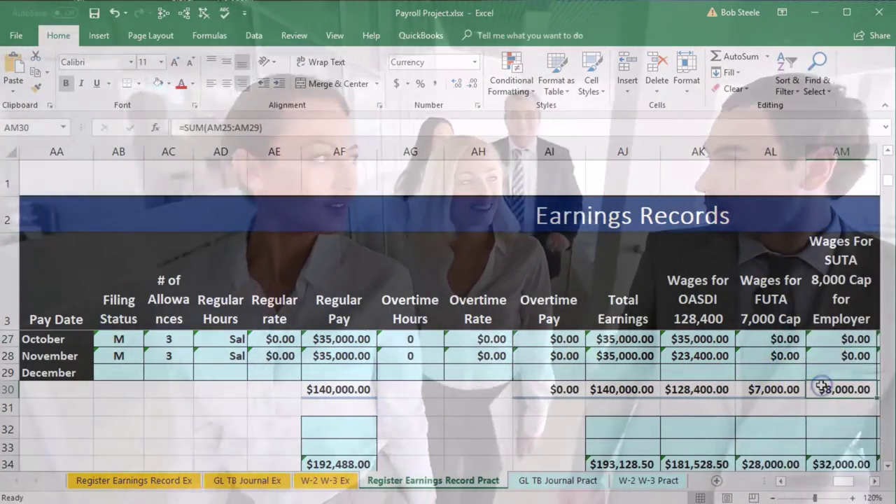
Step: Check the other three employees' year-to-date FUTA and SUTA wages in the earnings records against the caps
key("Up")
key("Up")
key("Up")
key("Up")
key("Up")
key("Up")
key("Up")
key("Up")
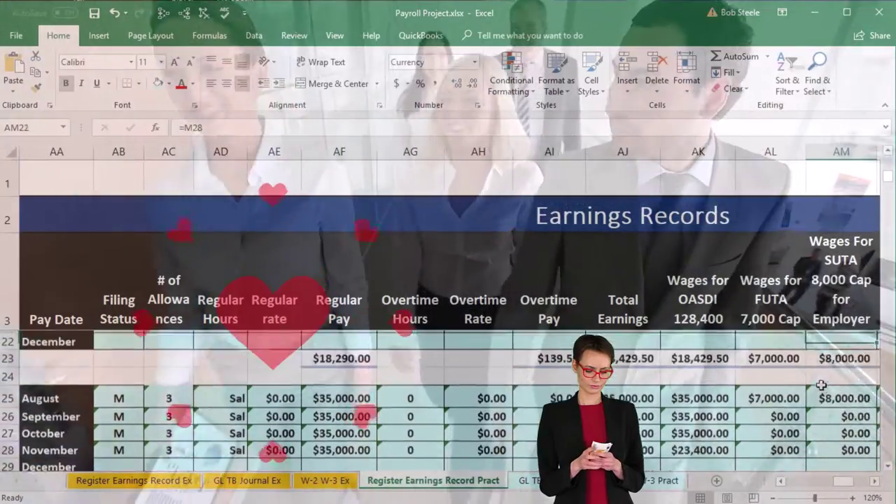
key("Up")
key("Up")
key("Up")
key("Up")
key("Up")
key("Up")
key("Left")
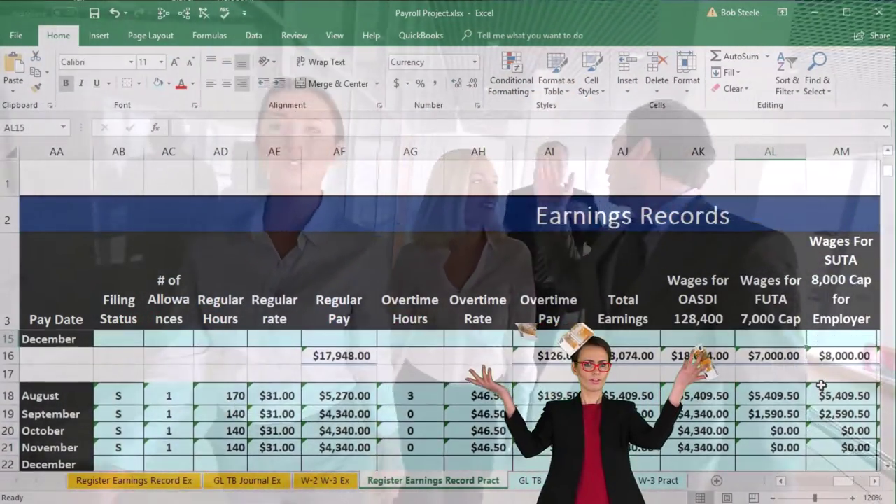
key("Up")
key("Up")
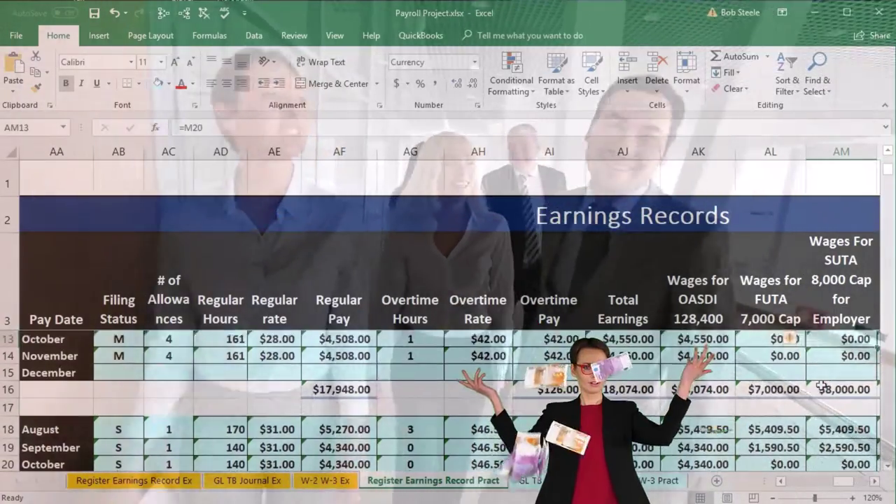
key("Up")
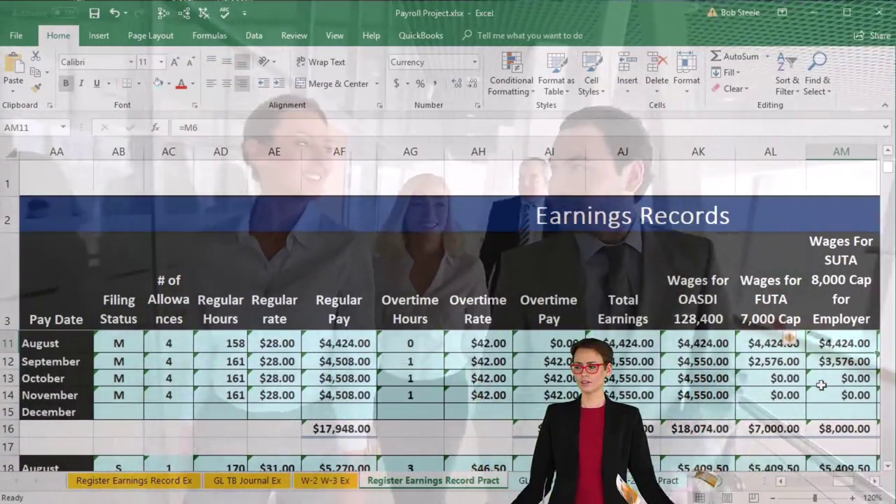
key("Up")
key("Up")
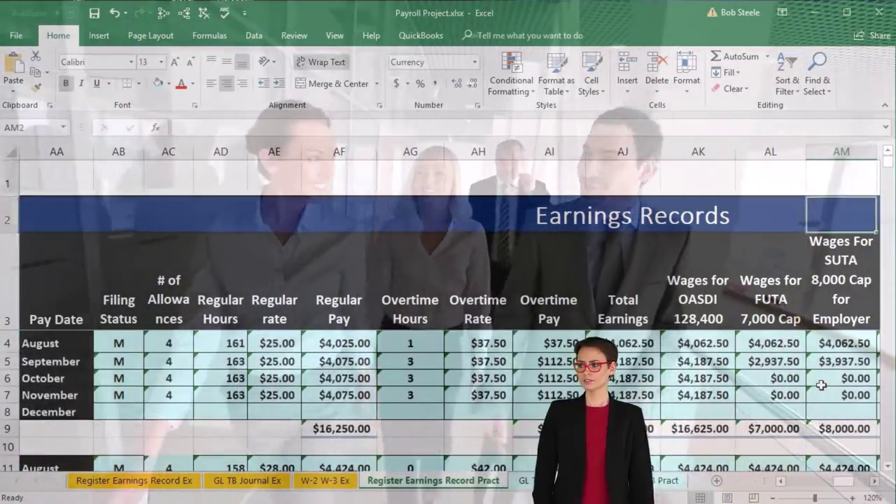
key("Down")
key("Down")
Step: Enter 0 for the December FUTA and SUTA wages in L33 and M33 and fill both down through row 36
key("Left")
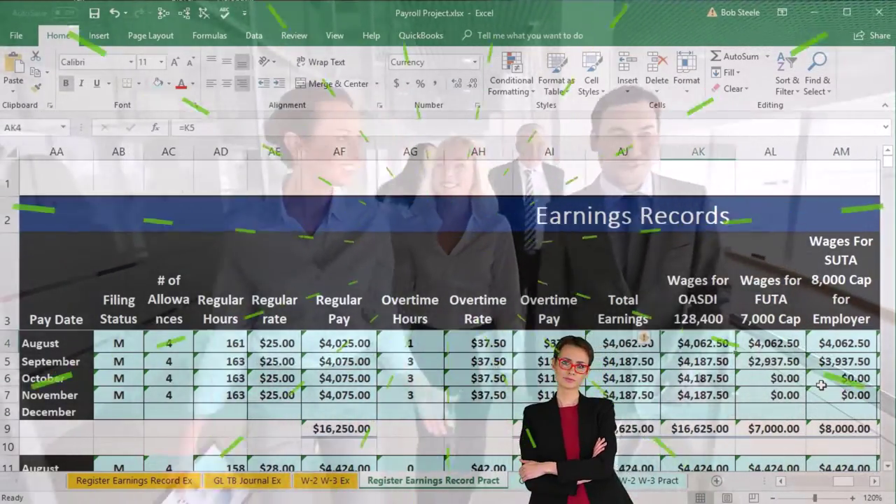
key("Left")
key("Left")
key("Left")
key("Left")
key("Left")
key("Left")
key("Left")
key("Left")
key("Left")
key("Left")
key("Left")
key("Left")
key("Left")
key("Left")
key("Left")
key("Left")
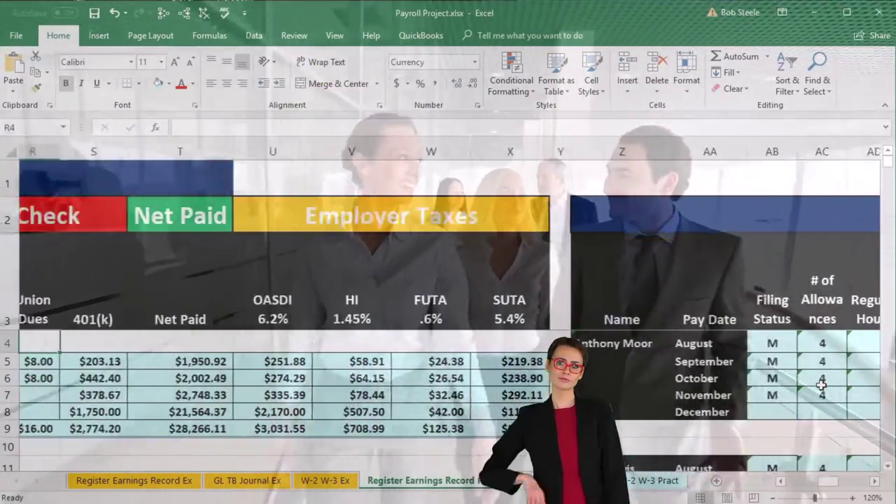
key("Down")
key("Down")
key("Down")
key("Down")
key("Down")
key("Down")
key("Down")
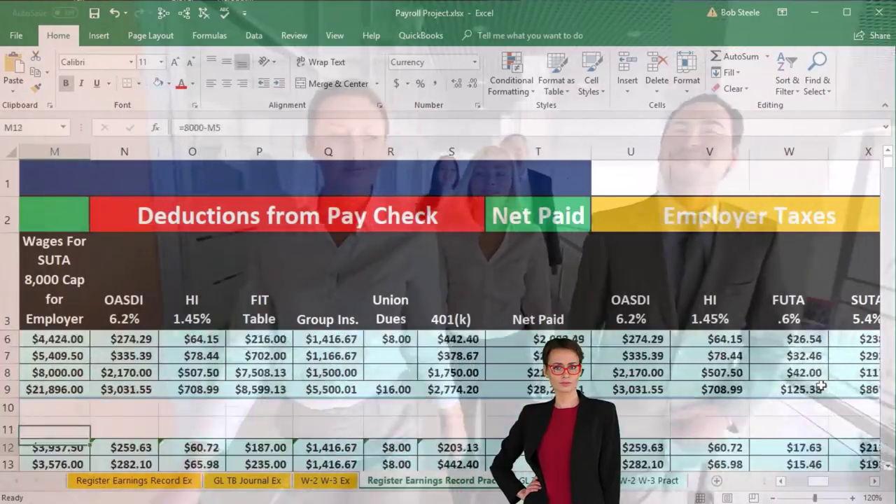
key("Down")
key("Down")
key("Down")
key("Down")
key("Down")
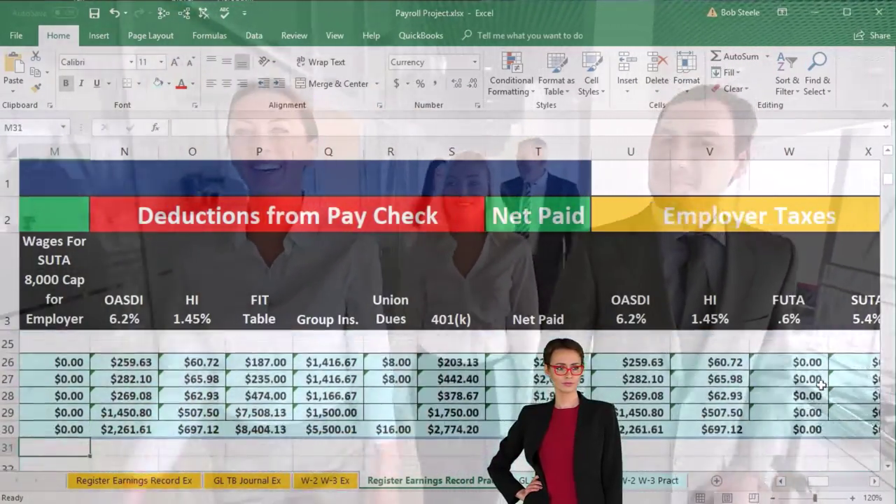
key("Down")
key("Down")
key("Down")
key("Left")
key("Left")
key("Left")
key("Left")
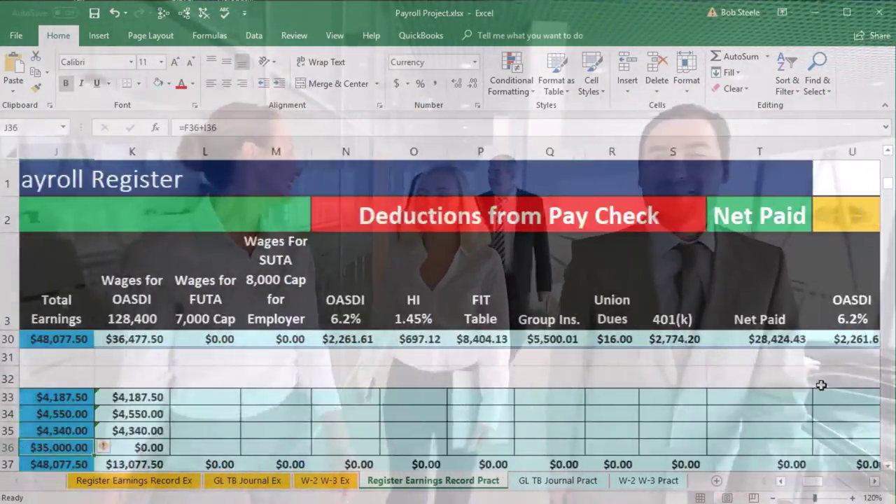
key("Right")
key("Down")
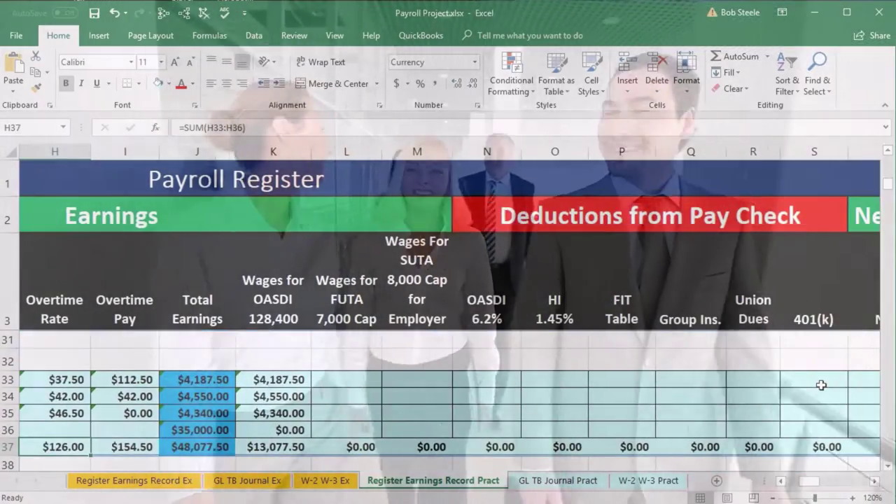
key("Up")
key("Up")
key("Up")
key("Up")
key("Right")
key("Right")
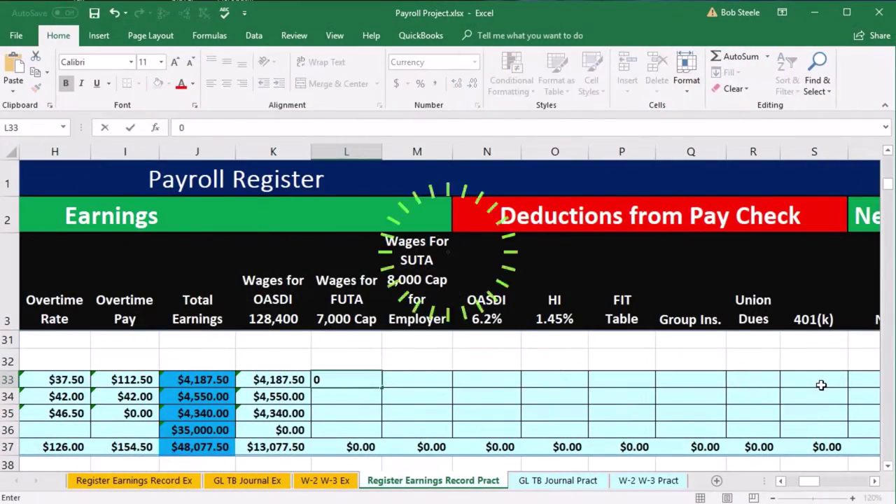
key("Right")
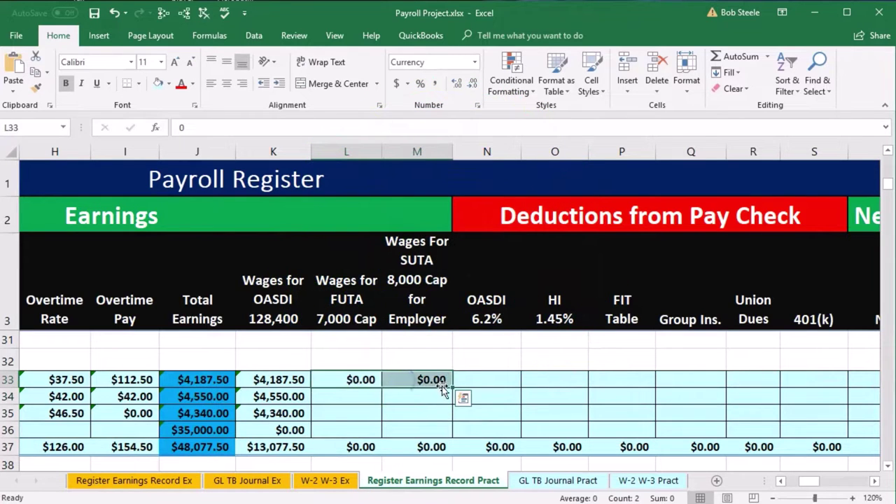
left_click_drag(453, 427, 454, 430)
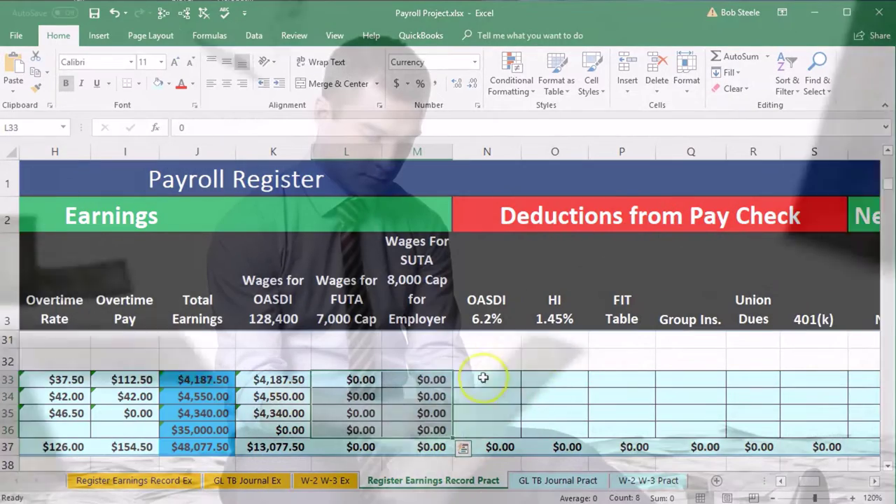
Step: Set the first employee's December OASDI deduction in N33 to =K33 and fill the formula down through N36
left_click(483, 378)
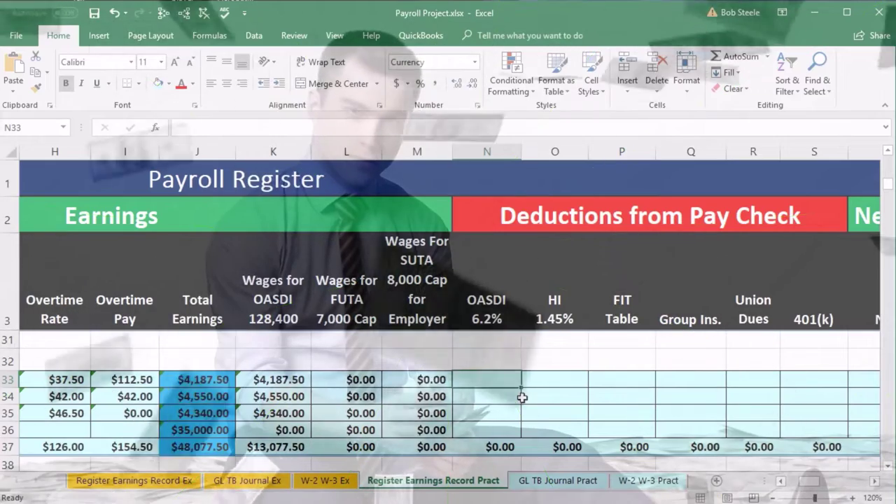
type("=")
key("Left")
key("Left")
key("Left")
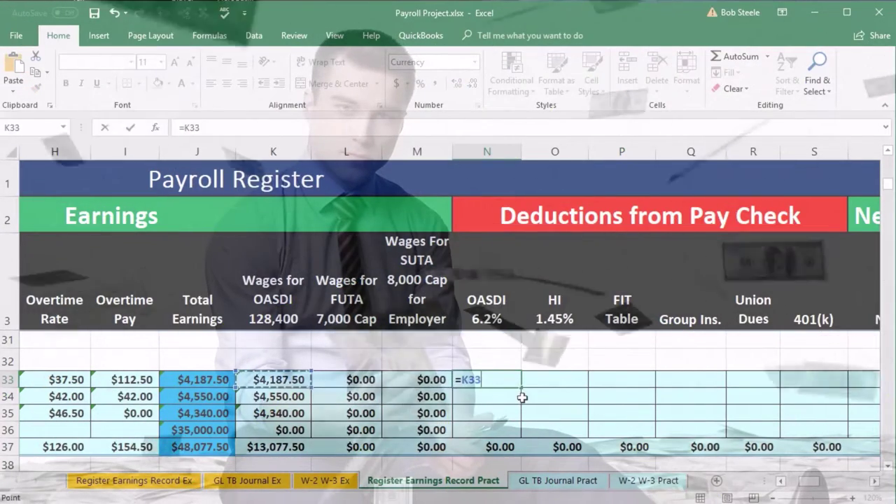
key("Left")
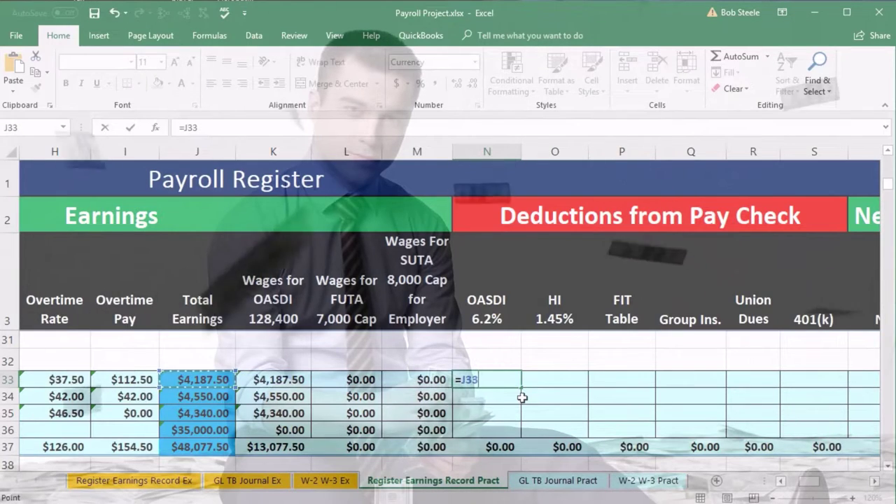
key("Right")
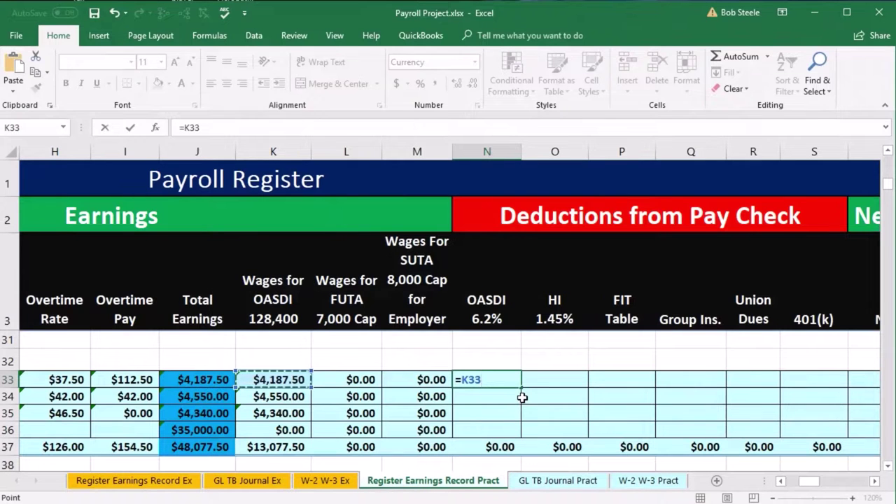
key("Return")
left_click(510, 382)
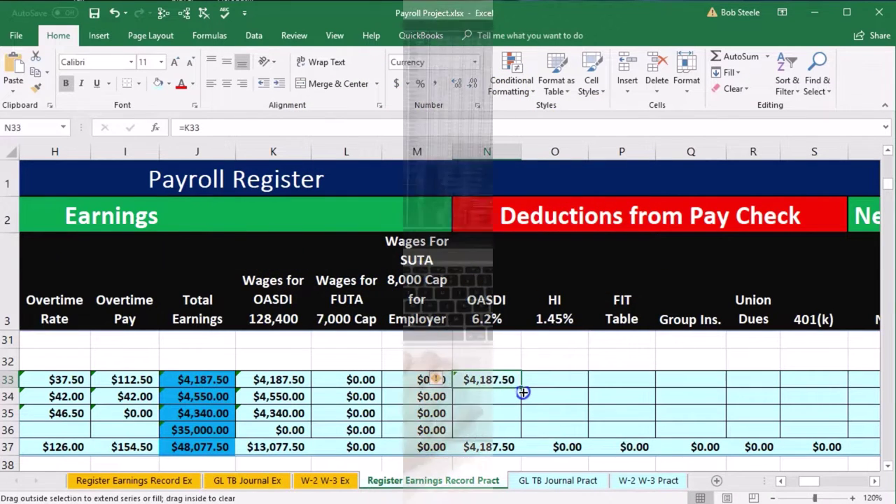
left_click_drag(523, 393, 523, 435)
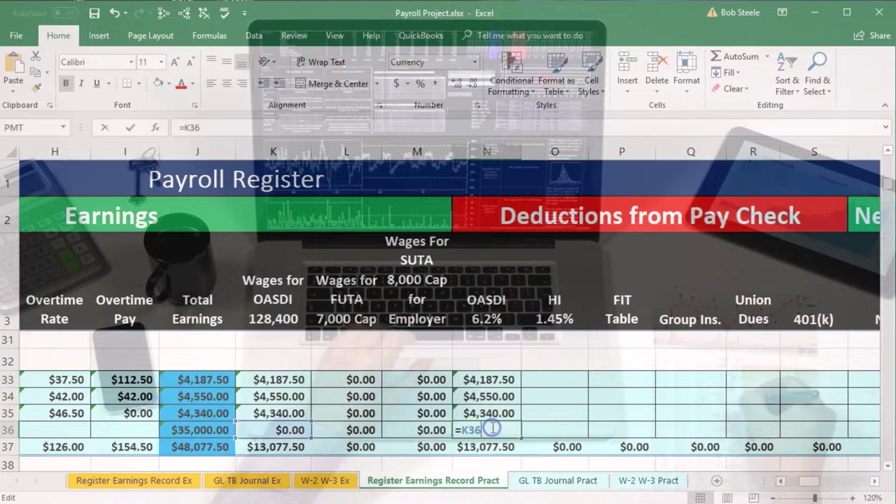
Step: Review the fourth employee's December OASDI deduction formula, the capped wages in K36 and the total earnings in J36
key("Return")
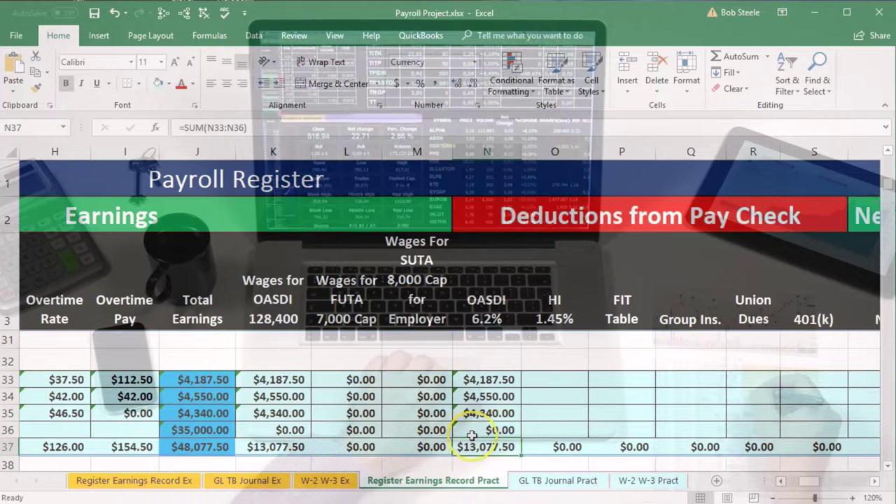
left_click(287, 430)
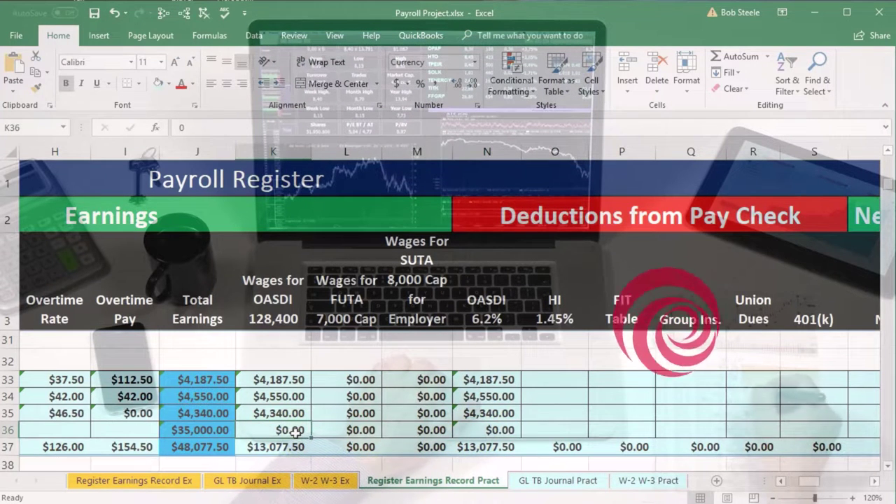
left_click(222, 430)
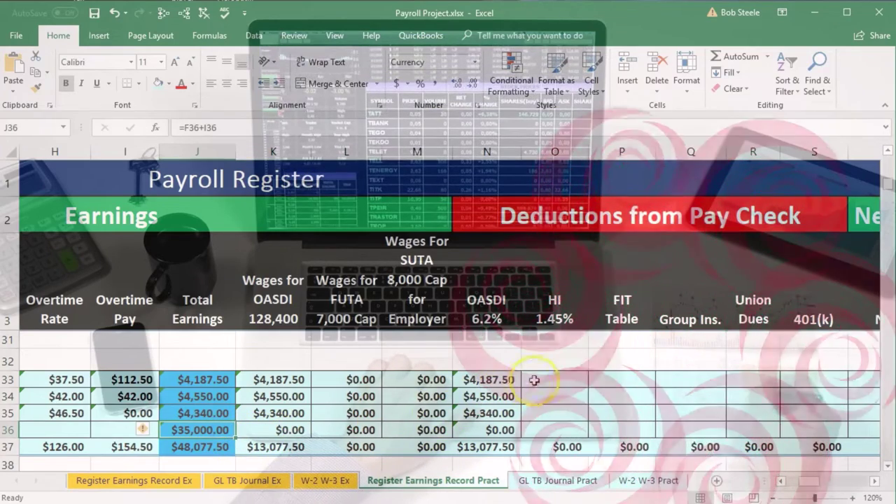
Step: Set the first employee's December HI deduction in O33 to =J33*.0145 and fill the formula down through O36
left_click(536, 380)
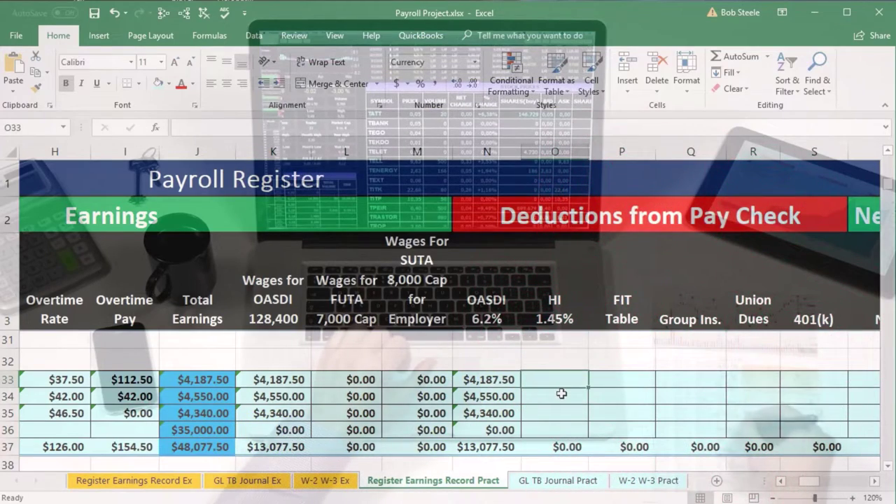
type("=")
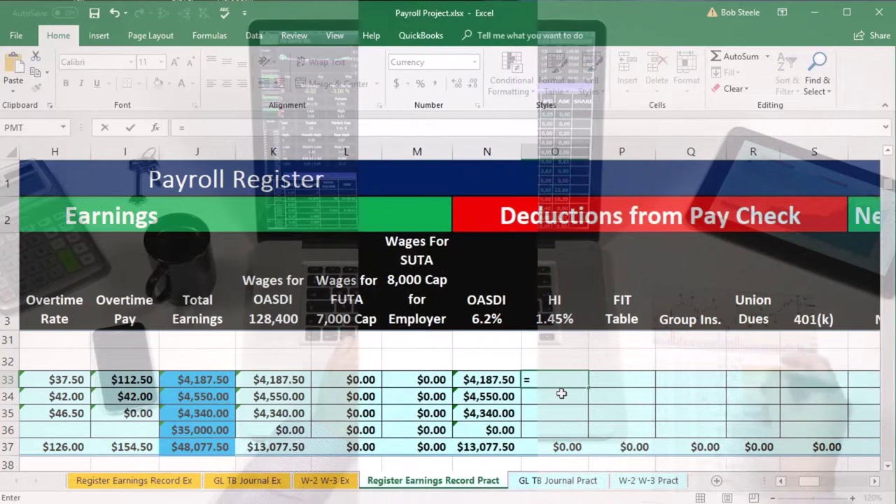
key("Left")
key("Left")
key("Left")
key("Left")
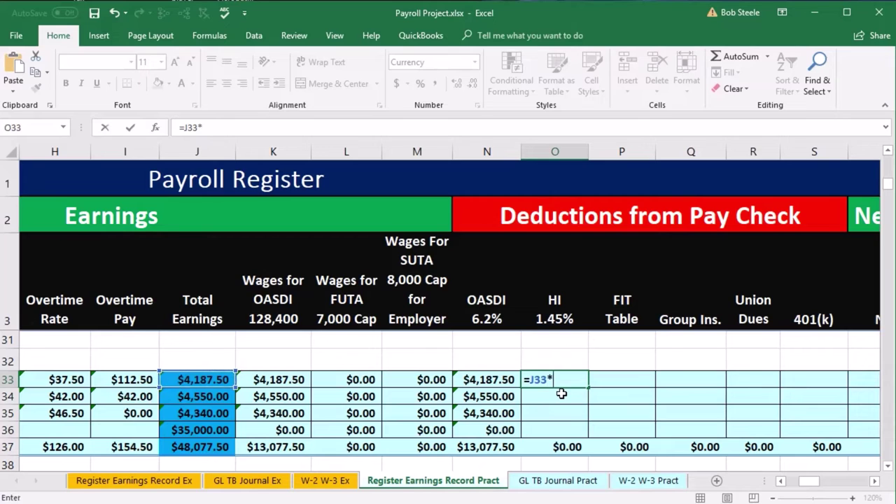
type("5")
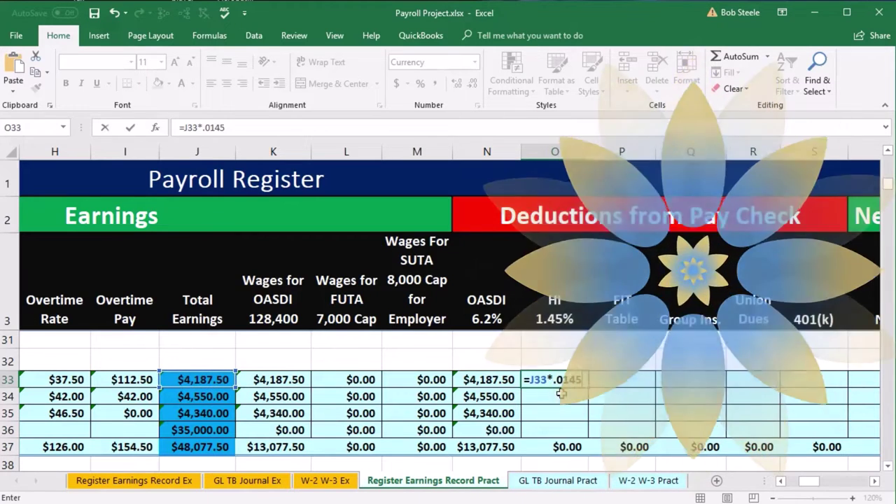
key("Return")
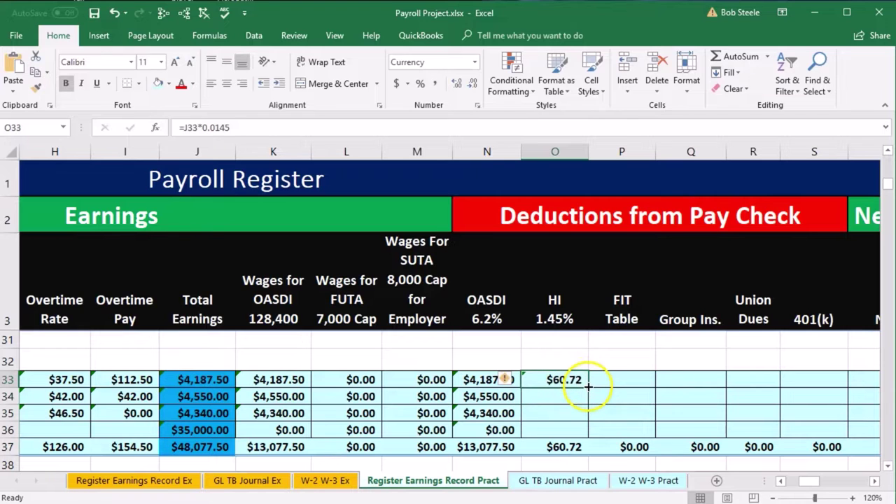
left_click_drag(589, 429, 588, 431)
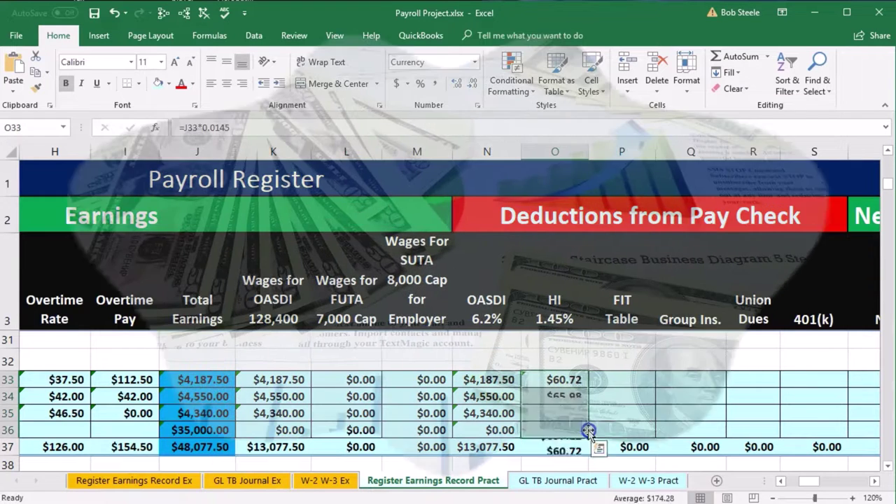
Step: Set the first employee's December FIT deduction in P33 to =P26 and fill the formula down through P36
left_click(623, 381)
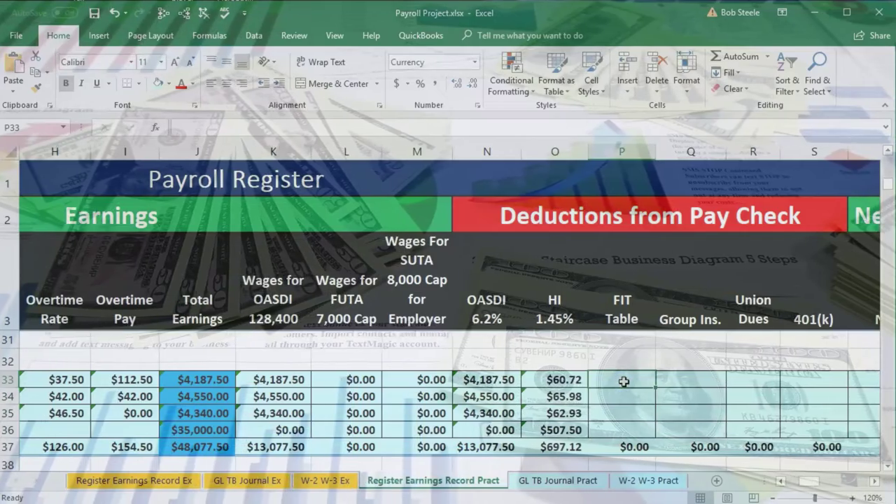
type("=")
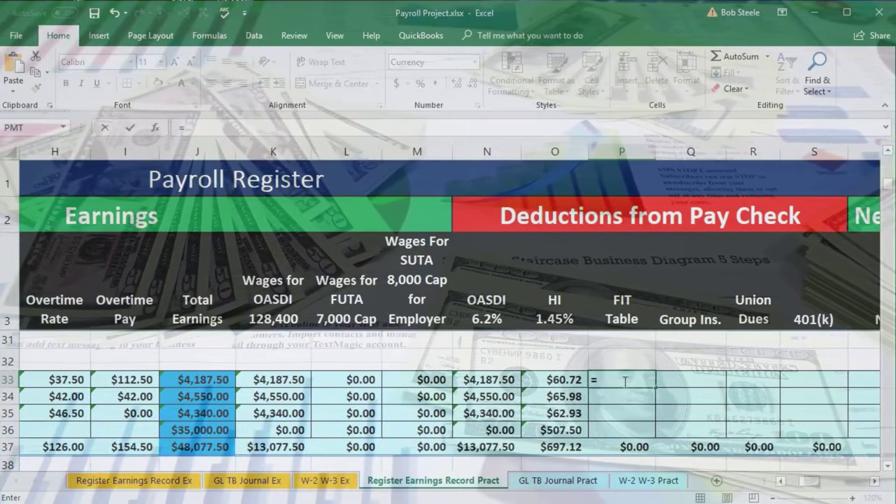
key("Up")
key("Up")
key("Up")
key("Up")
key("Up")
key("Up")
key("Up")
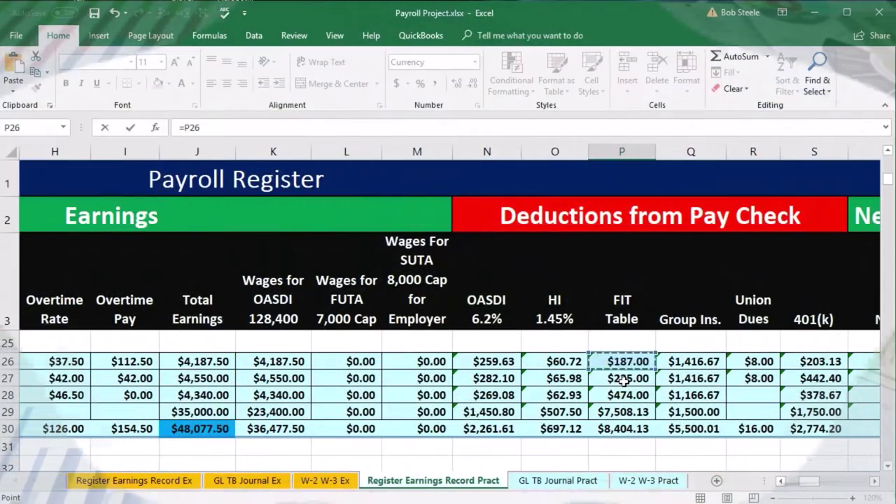
key("Return")
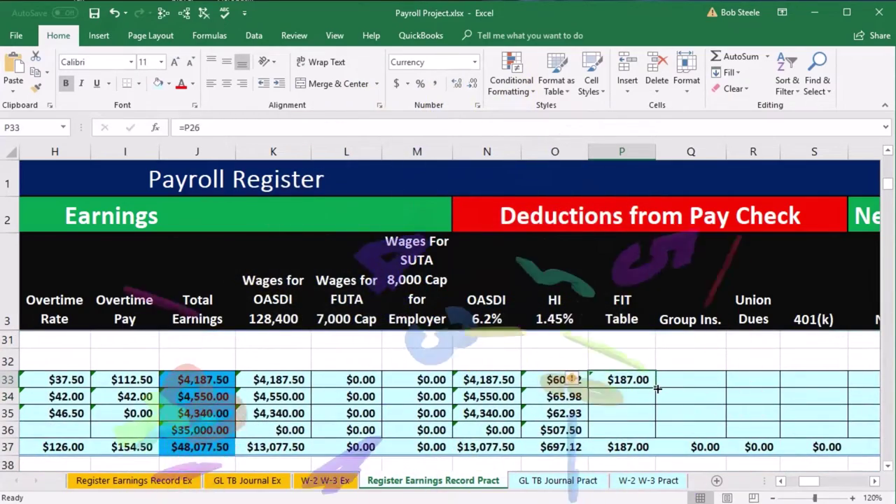
left_click_drag(657, 389, 652, 429)
scroll(651, 420, "up", 2)
left_click_drag(623, 361, 632, 396)
scroll(637, 419, "down", 2)
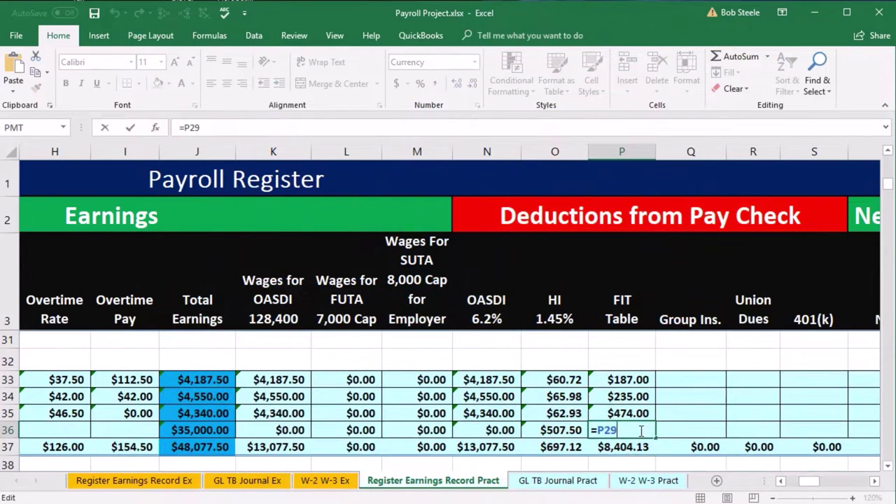
key("Return")
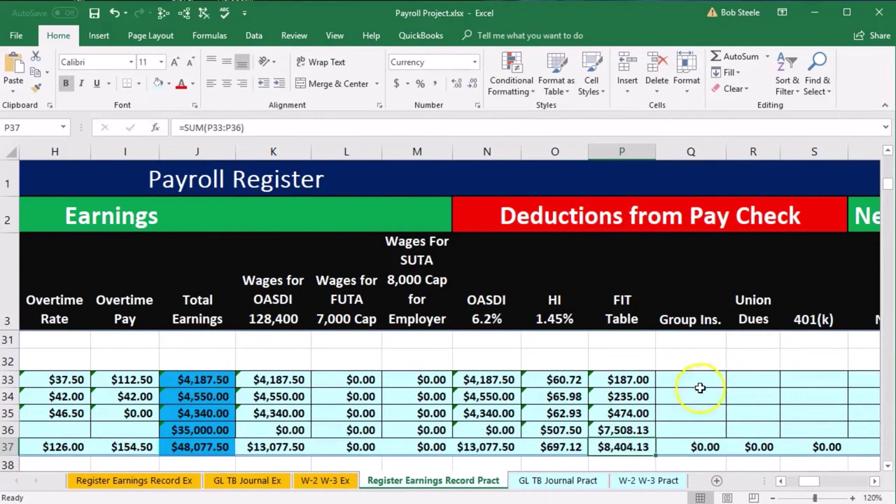
Step: Link the first employee's December group insurance deduction in Q33 to the prior period's amount with =Q26
left_click(875, 481)
left_click(875, 481)
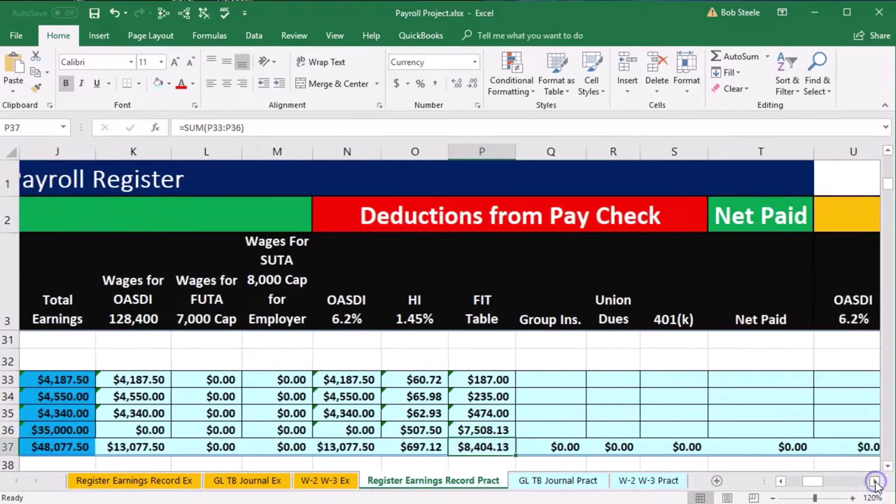
left_click(874, 481)
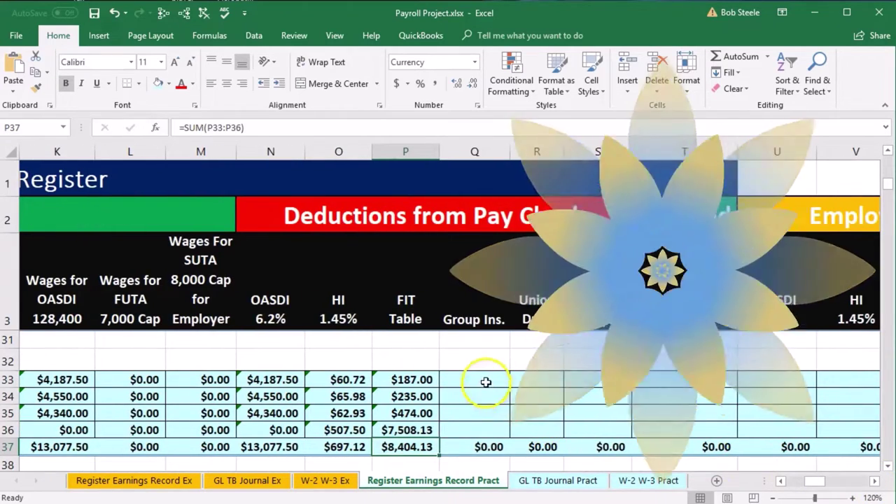
left_click(486, 382)
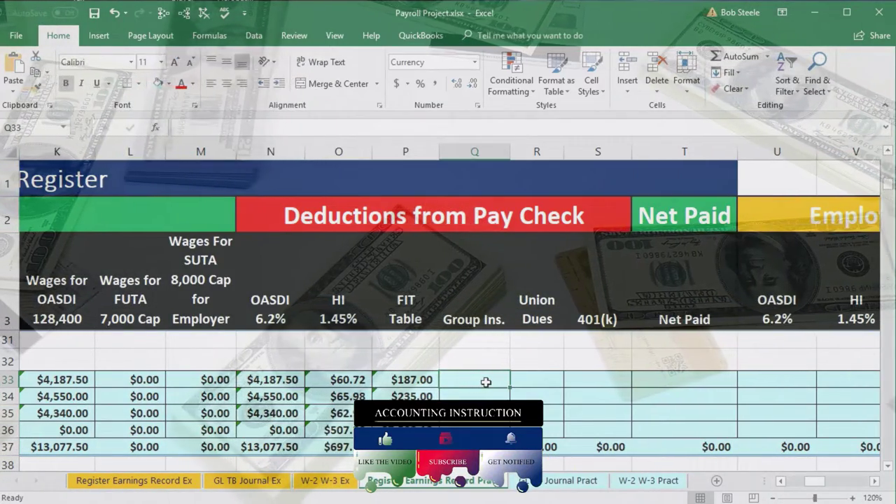
type("=")
key("Up")
key("Up")
key("Up")
key("Up")
key("Up")
key("Up")
key("Up")
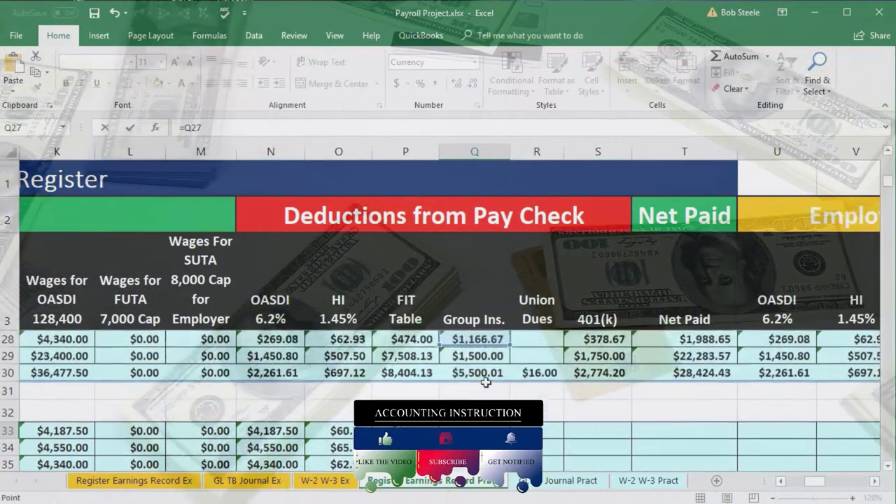
scroll(485, 381, "up", 1)
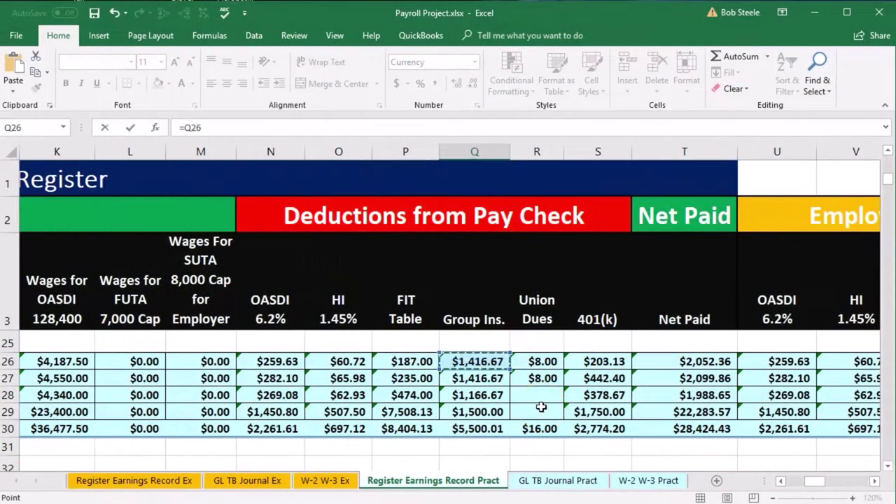
key("Tab")
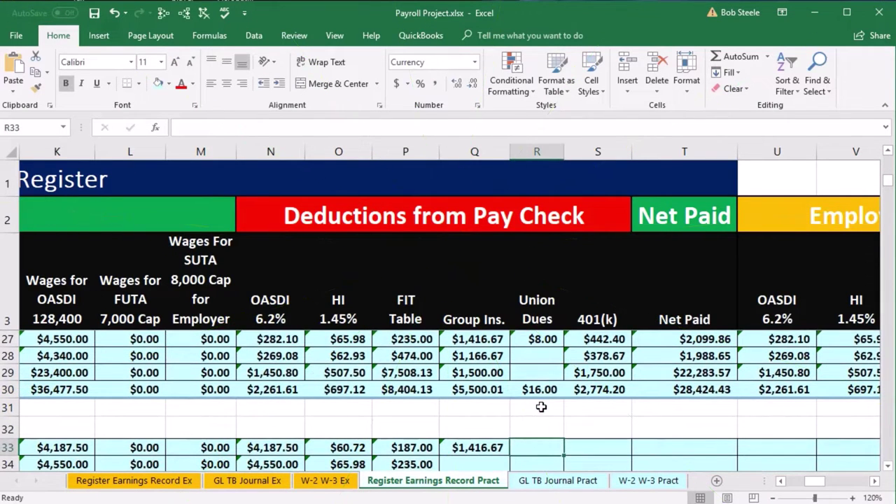
Step: Link the first employee's December union dues in R33 to the prior period's amount with =R26
type("=")
key("Up")
key("Up")
key("Up")
key("Up")
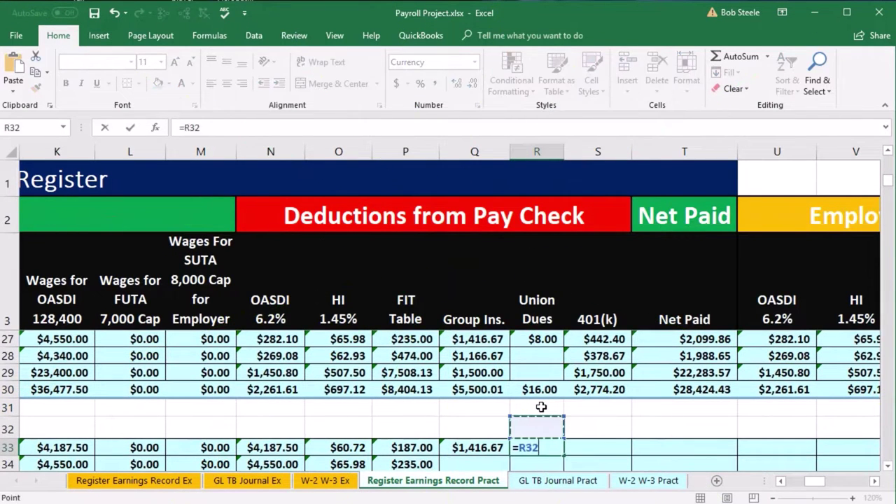
key("Up")
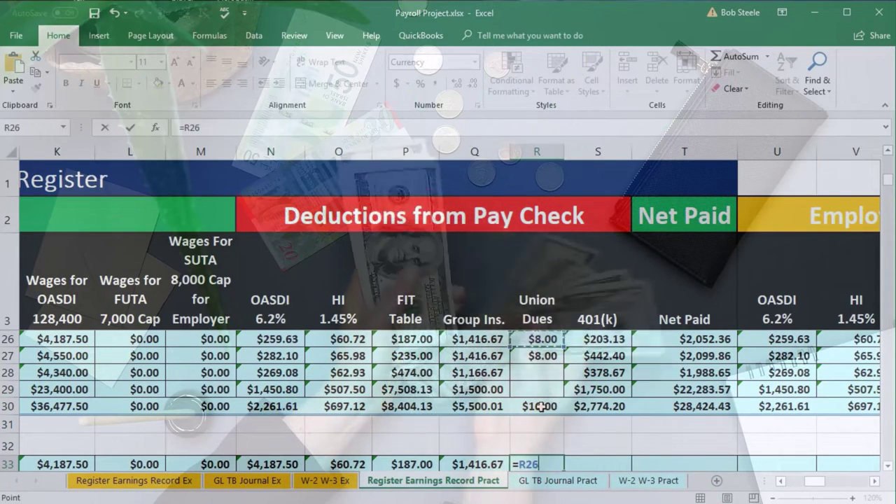
key("Tab")
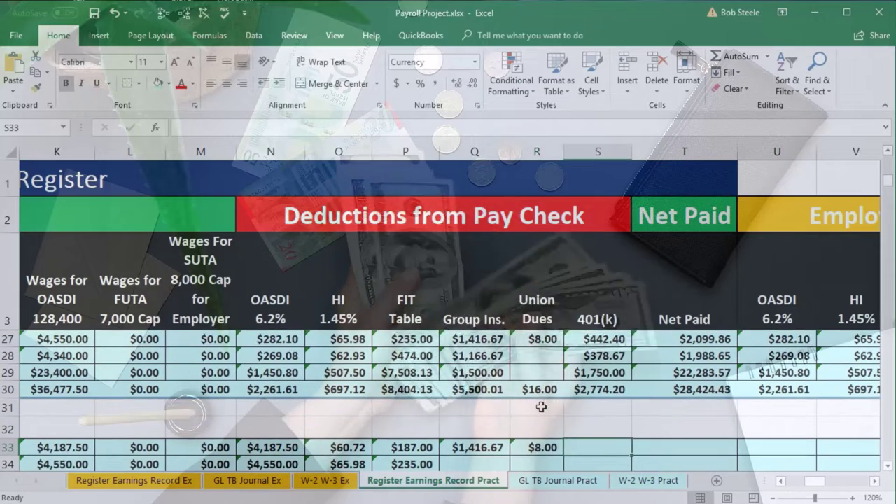
Step: Link the first employee's December 401(k) deduction in S33 to the prior period's amount with =S26
type("=")
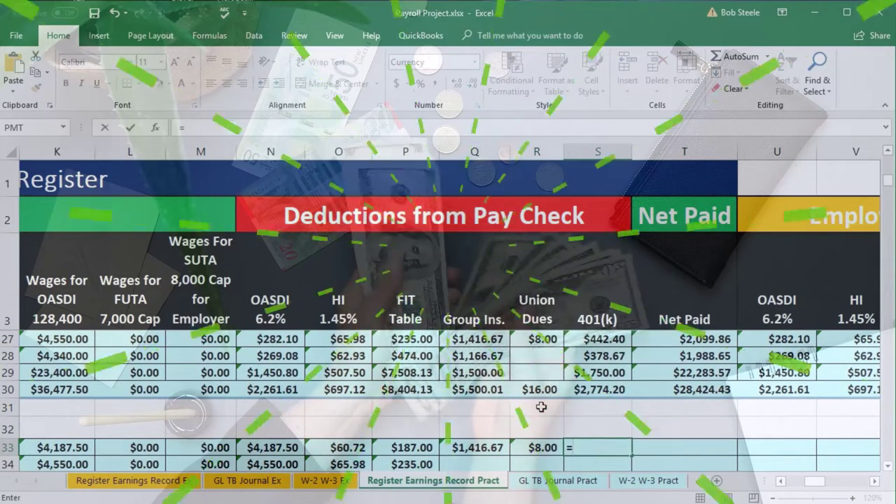
key("Up")
key("Up")
key("Up")
key("Up")
key("Up")
key("Up")
key("Up")
scroll(541, 407, "up", 1)
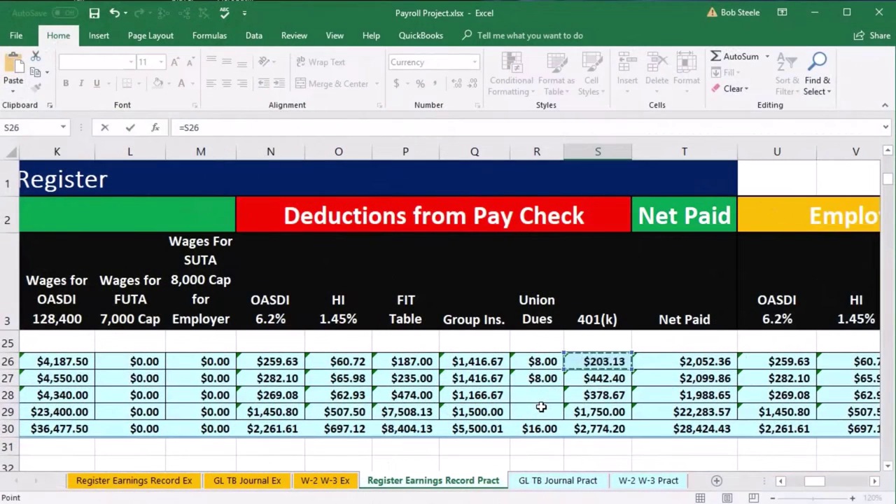
key("Return")
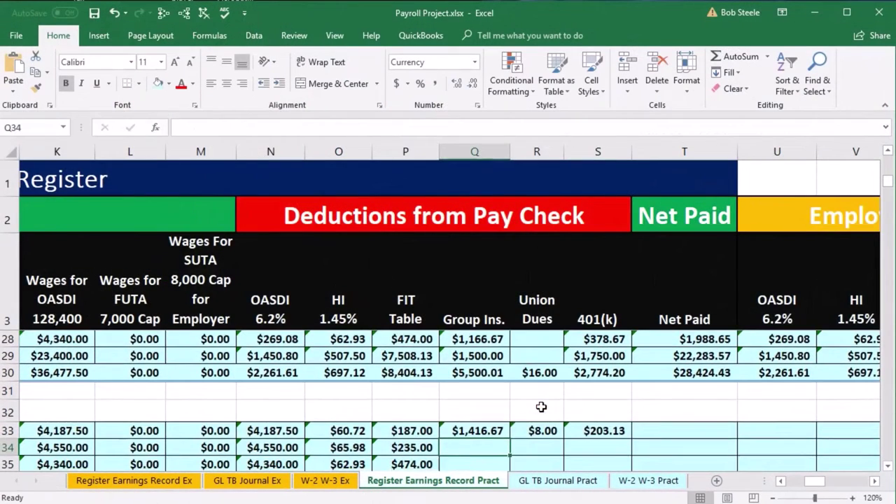
Step: Fill the group insurance, union dues and 401(k) formulas in Q33:S33 down through row 36 and compare them with the prior period
scroll(541, 407, "down", 1)
left_click(489, 393)
left_click_drag(476, 380, 600, 379)
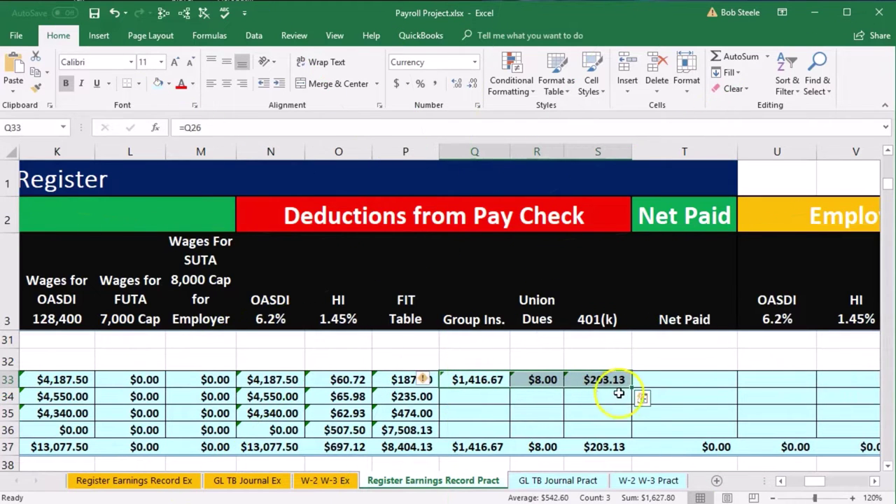
left_click_drag(634, 385, 634, 385)
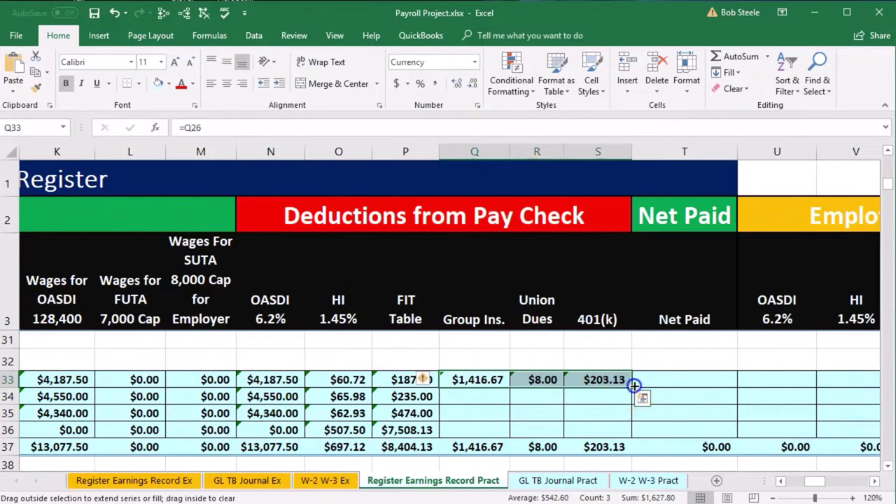
left_click_drag(633, 431, 633, 432)
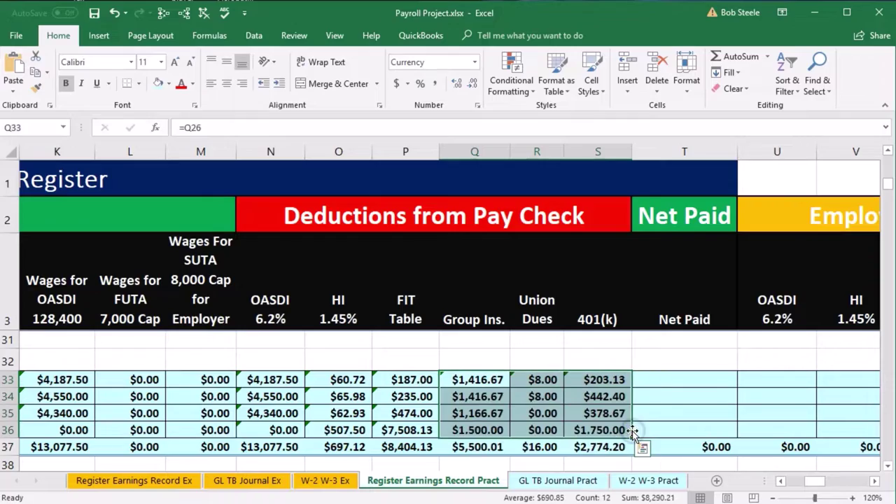
scroll(563, 387, "up", 2)
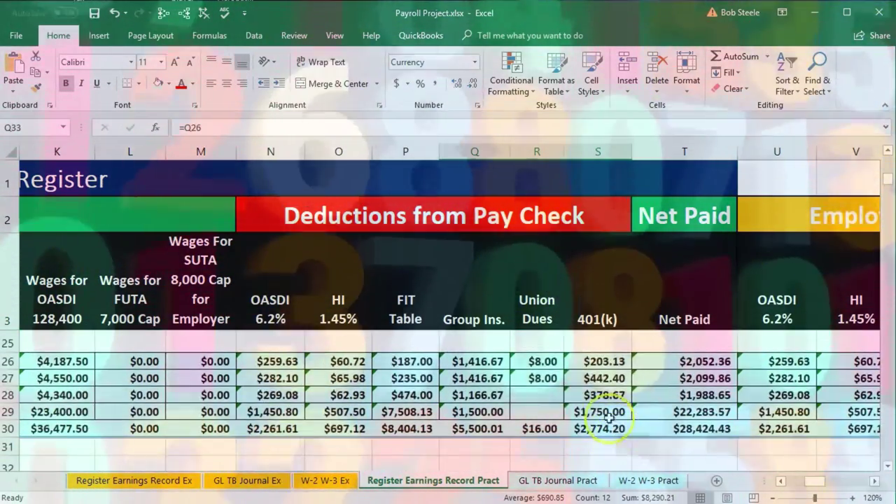
scroll(564, 387, "down", 2)
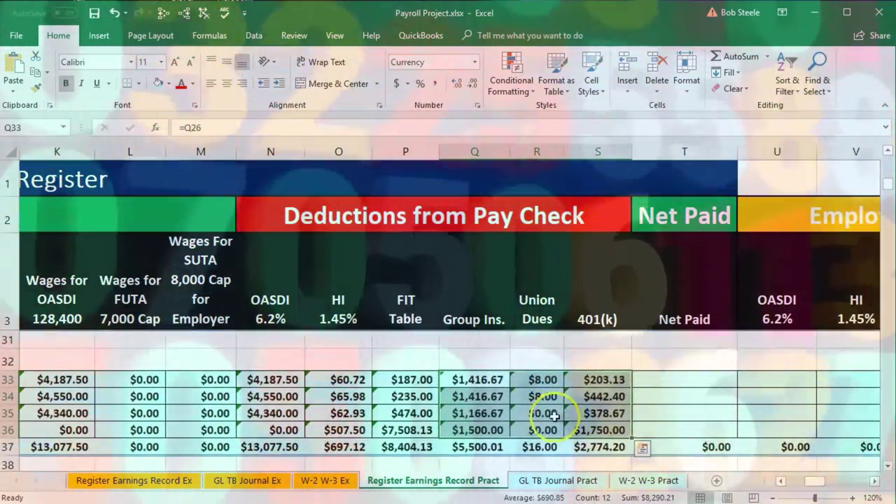
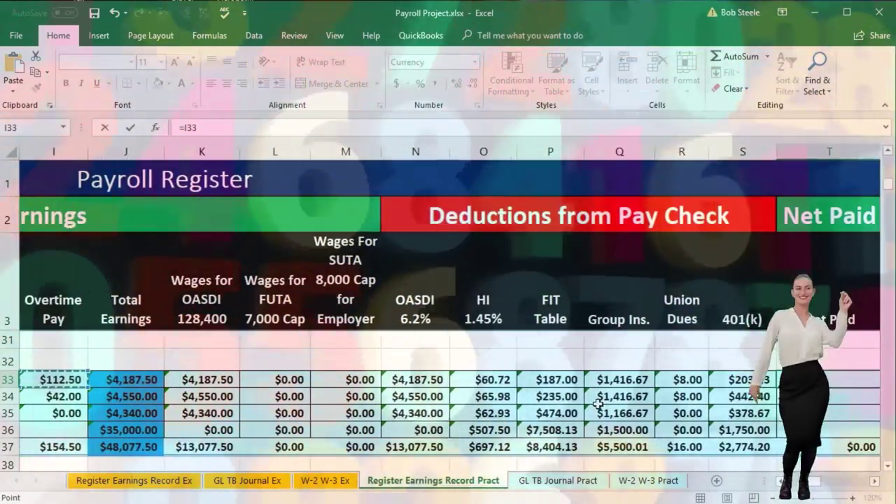
Step: Calculate the first employee's December net pay in T33 with =J33-SUM(N33:S33)
type("-")
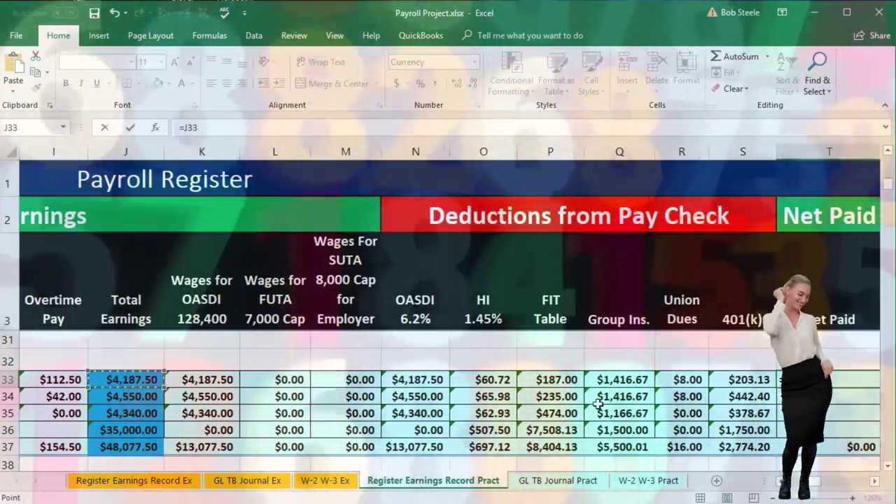
type("sum")
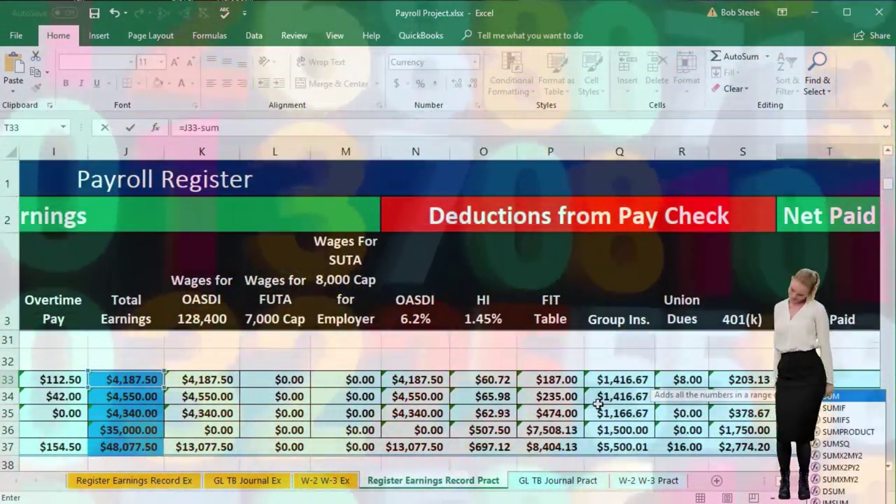
type("(")
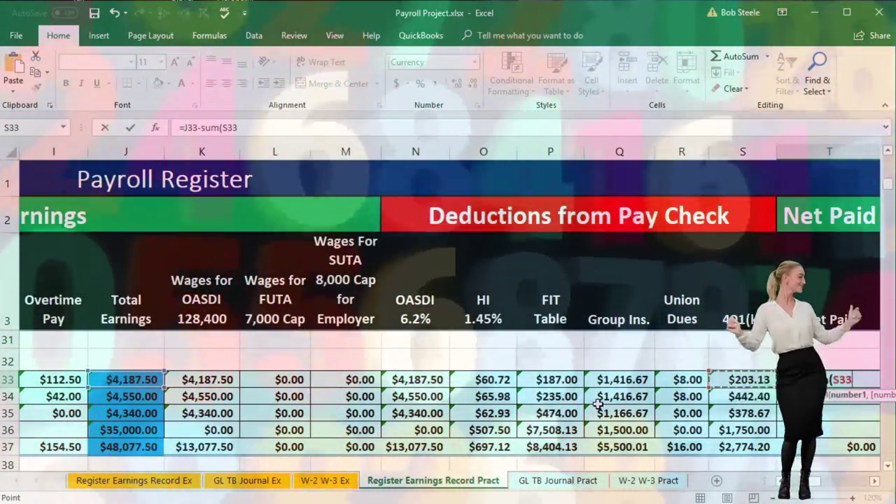
left_click_drag(597, 404, 394, 403)
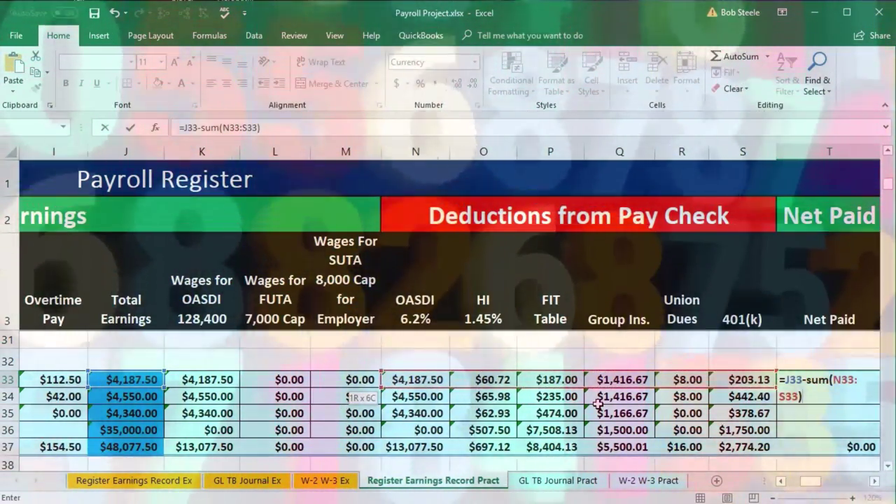
key("Return")
key("Right")
key("Right")
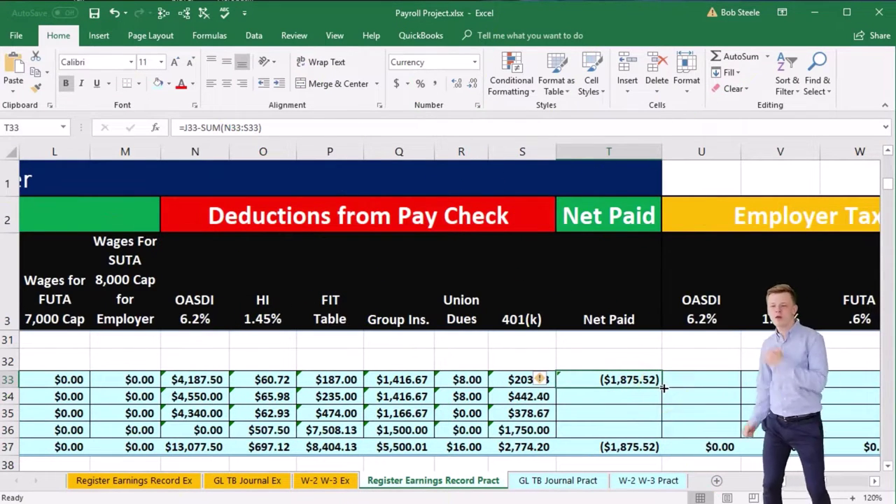
Step: Fill the December net pay formula in T33 down through T36 and check the OASDI deduction formula in N33
left_click_drag(663, 387, 659, 434)
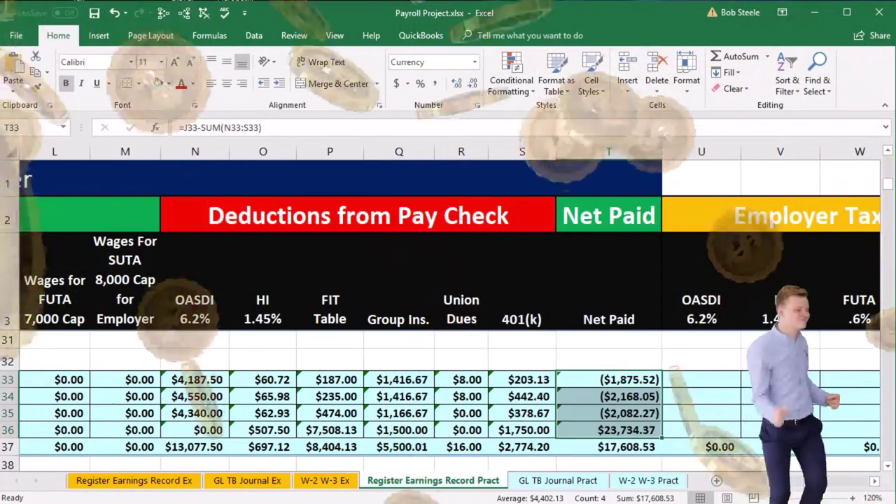
scroll(756, 381, "left", 2)
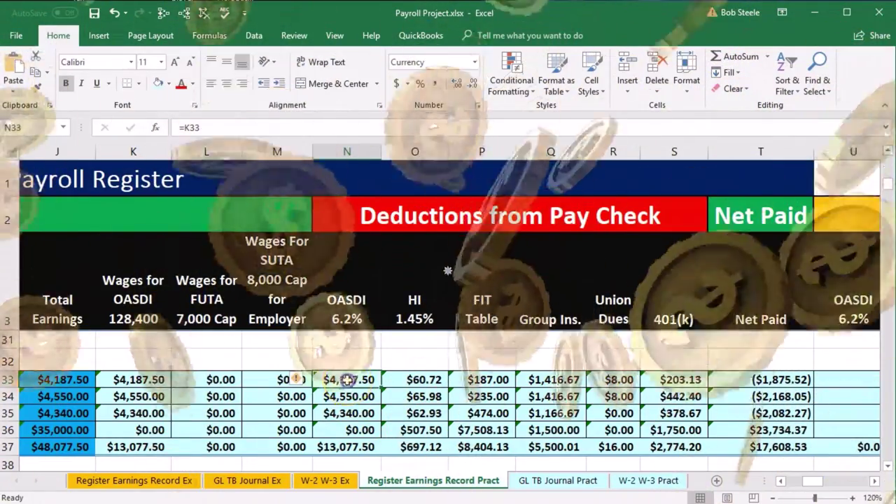
double_click(347, 379)
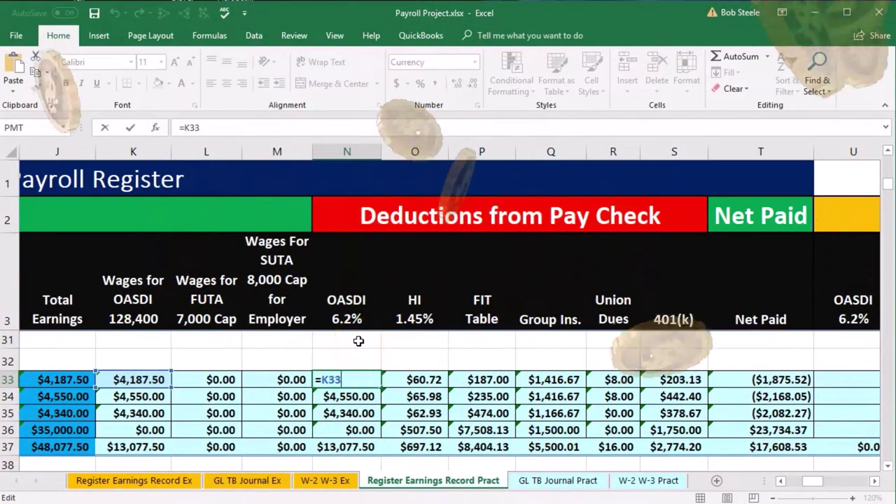
key("Return")
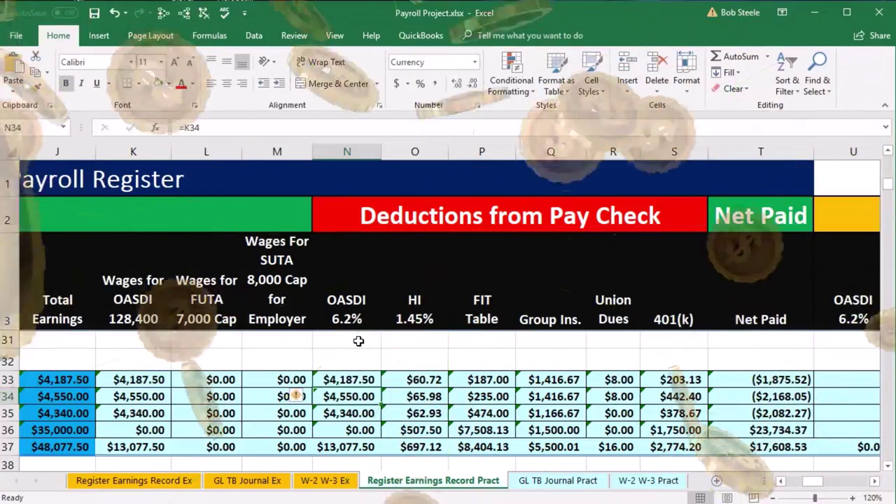
Step: Correct the first employee's OASDI deduction in N33 to =K33*.062 and fill it down through N36
left_click(345, 378)
double_click(344, 378)
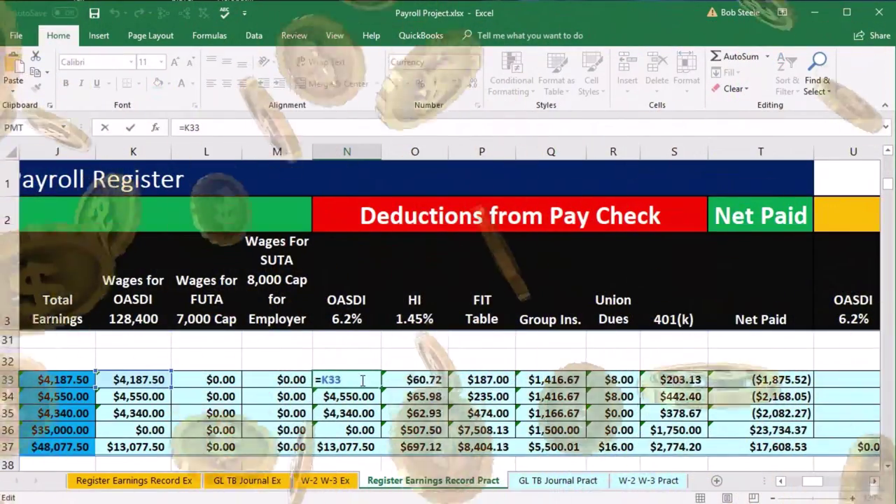
type("*")
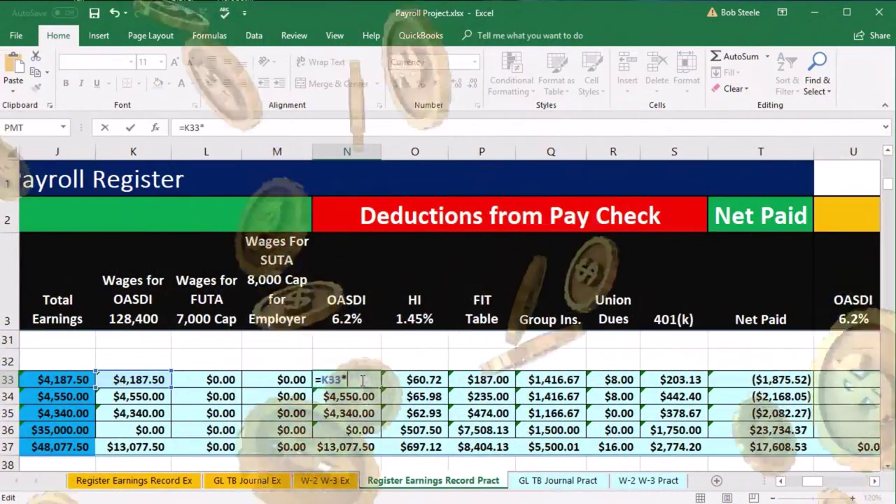
type(".062")
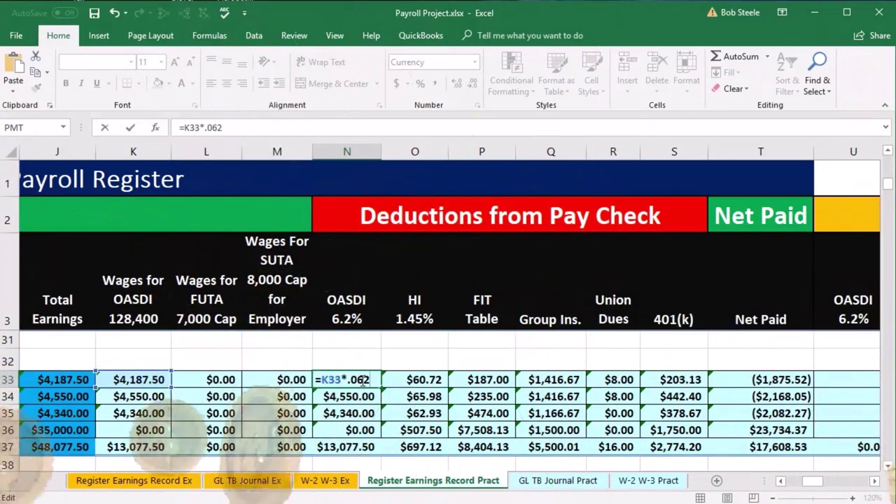
key("Return")
left_click(360, 379)
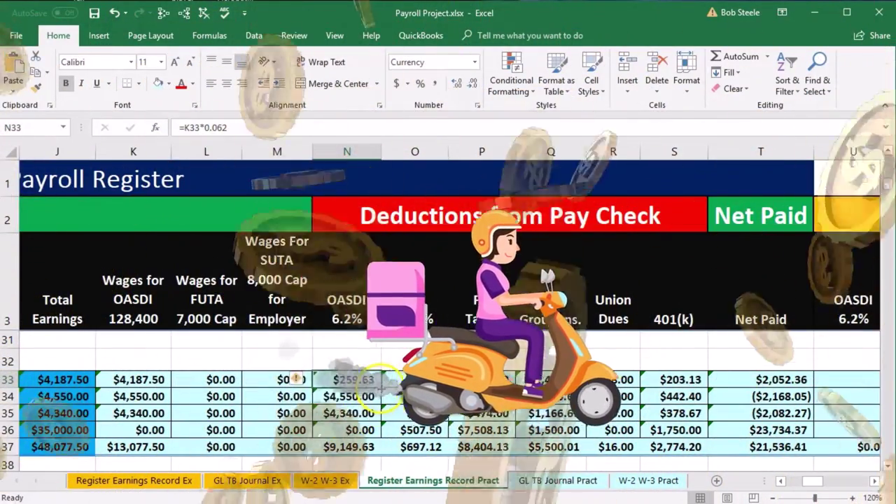
left_click_drag(380, 387, 383, 435)
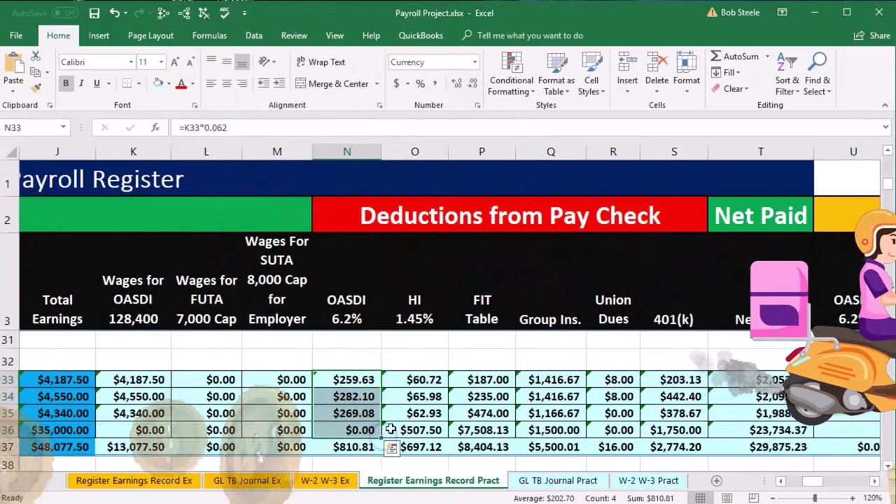
Step: Review the December deductions across row 33 and the recalculated net pay in T33:T36
left_click(413, 380)
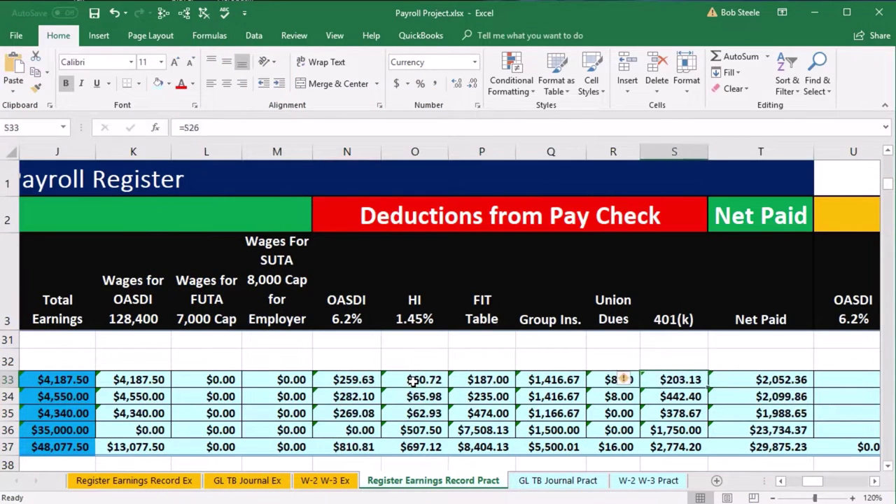
key("Right")
key("Right")
key("Right")
key("Right")
key("Right")
key("Right")
key("Right")
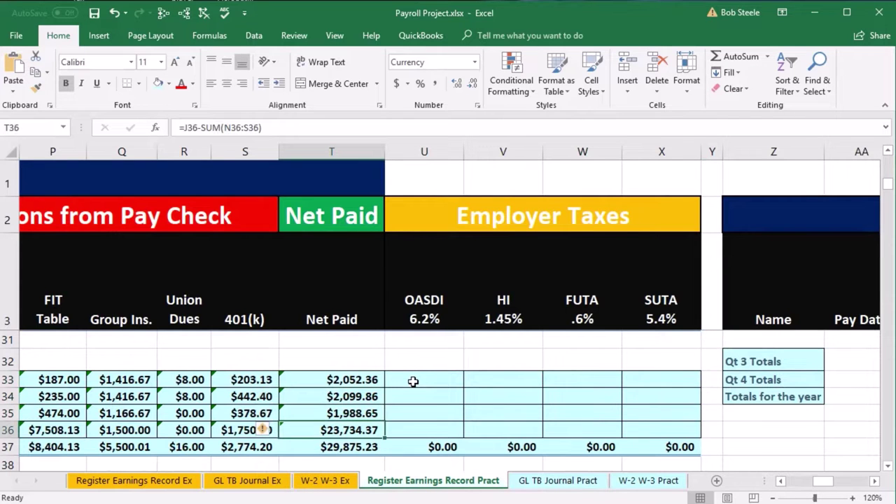
scroll(413, 381, "up", 2)
left_click_drag(355, 362, 352, 397)
scroll(355, 406, "down", 2)
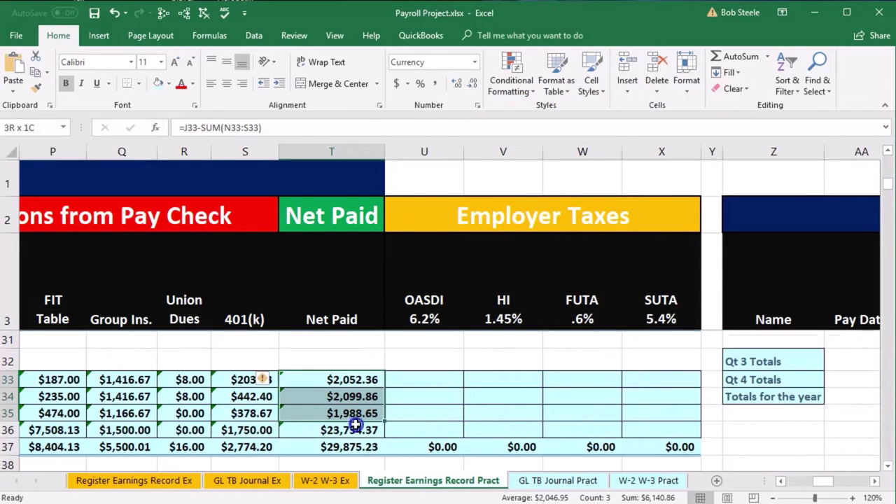
Step: Calculate the first employee's employer OASDI tax in U33 with =K33*.062
left_click(427, 375)
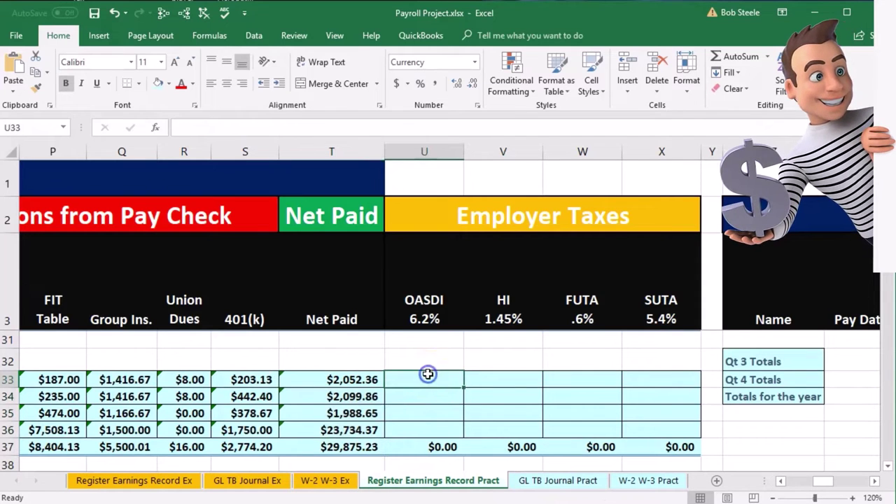
left_click(496, 372)
left_click(567, 374)
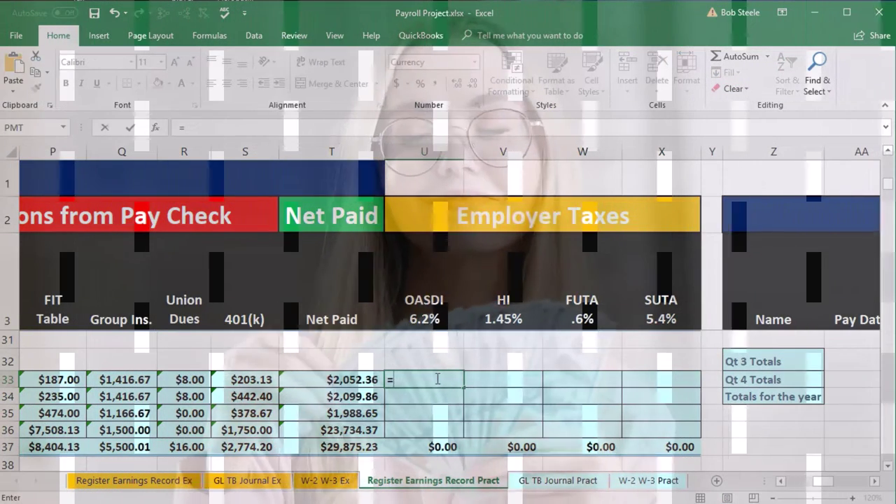
key("Left")
key("Left")
key("Left")
key("Left")
key("Left")
key("Left")
key("Left")
key("Left")
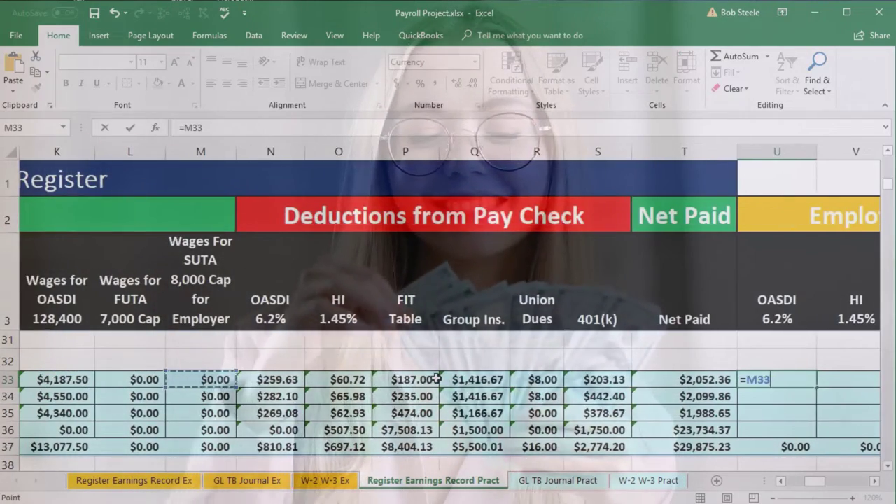
key("Left")
key("Left")
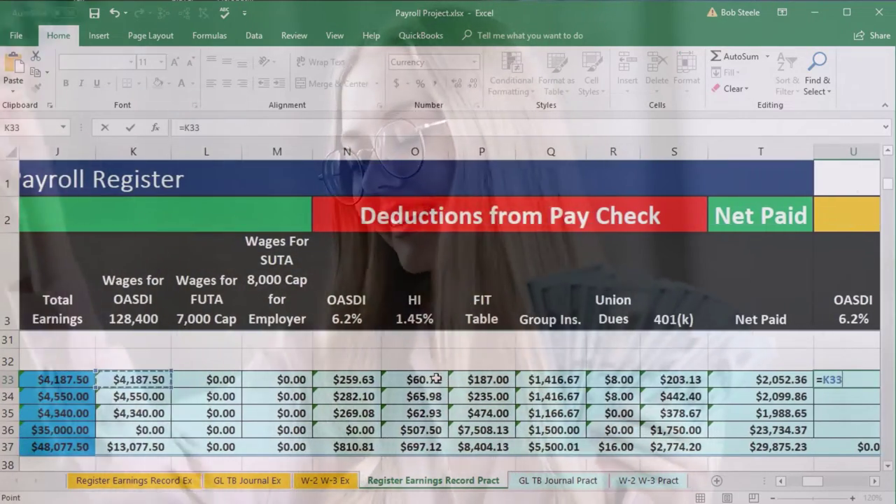
type("*.062")
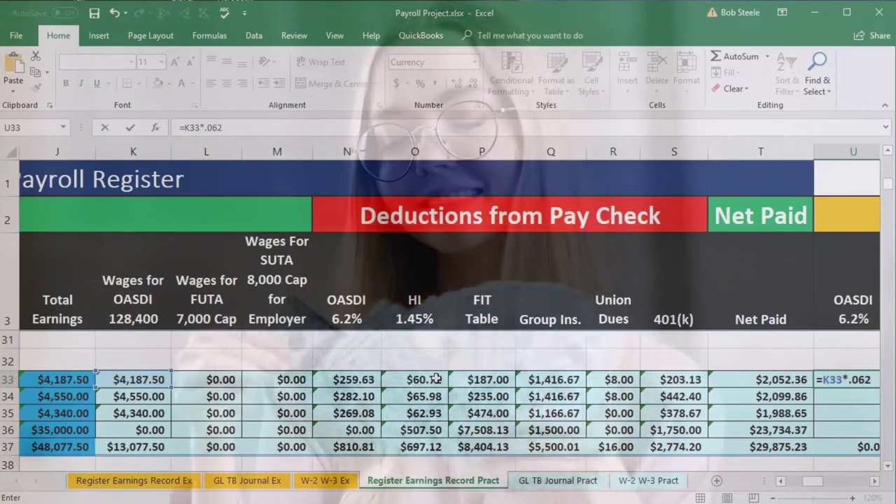
key("Tab")
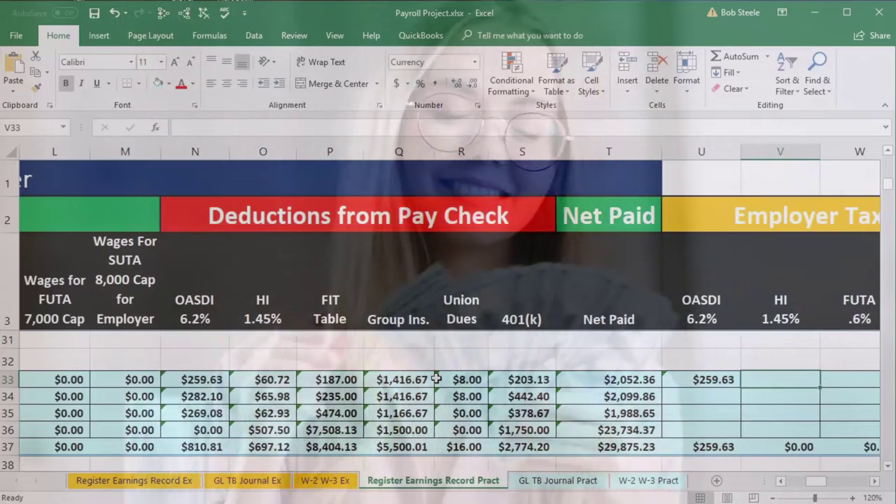
Step: Calculate the first employee's employer HI tax in V33 from total earnings with =J33*.0145
left_click(438, 380)
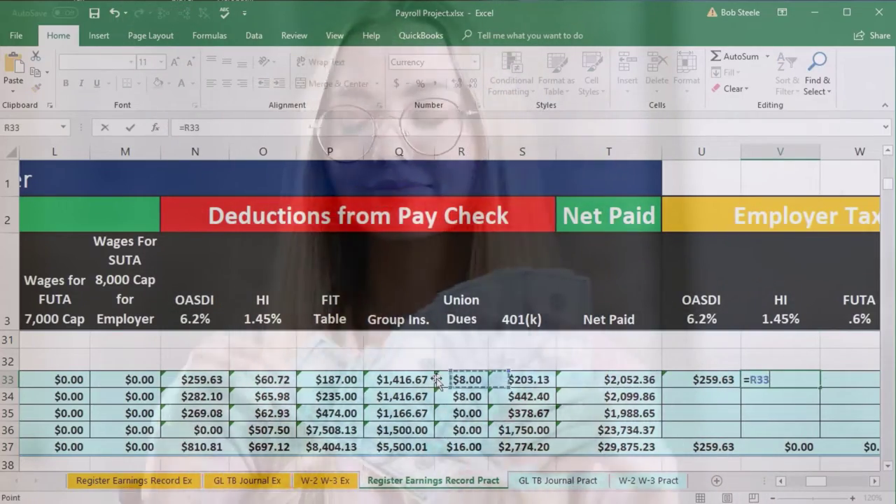
key("Left")
key("Left")
key("Left")
key("Left")
key("Left")
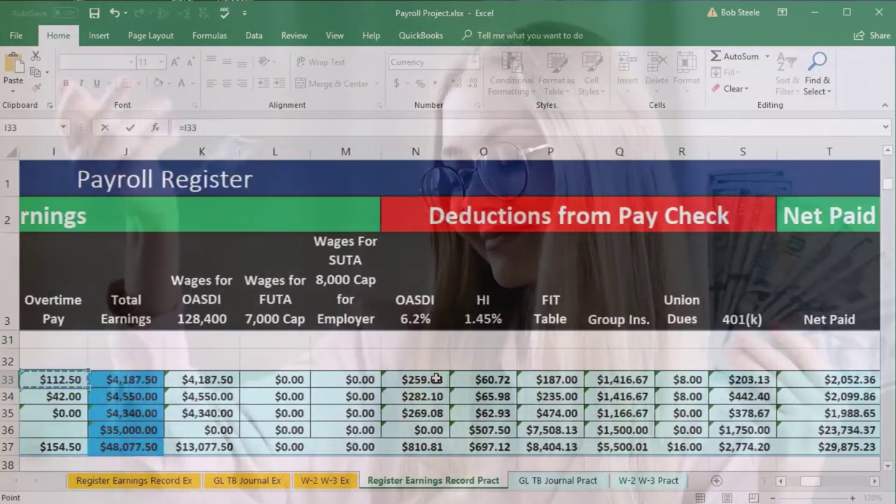
type("*")
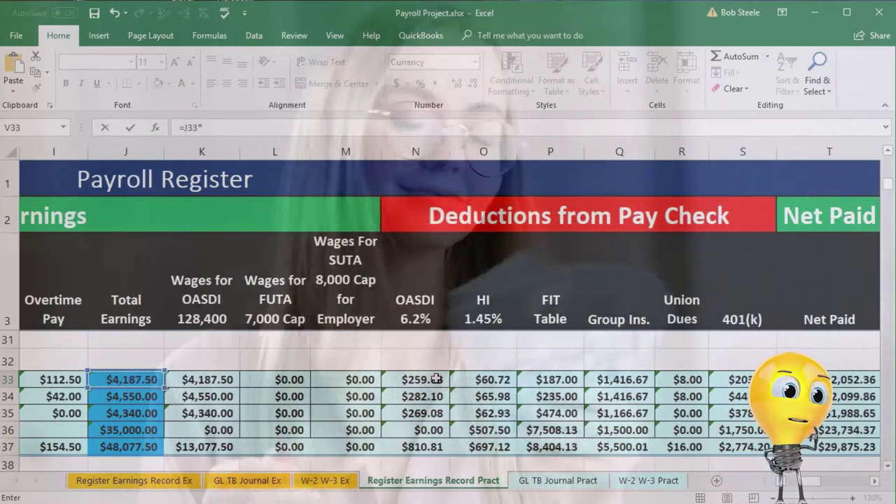
type(".0145")
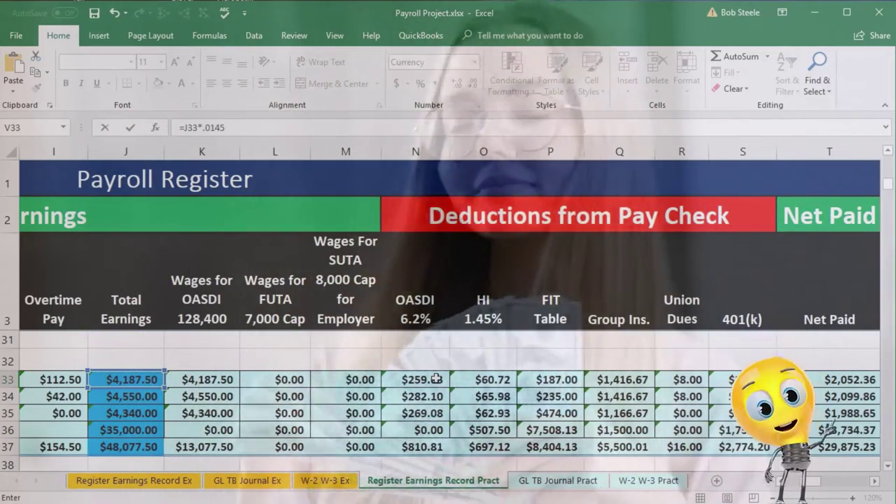
key("Tab")
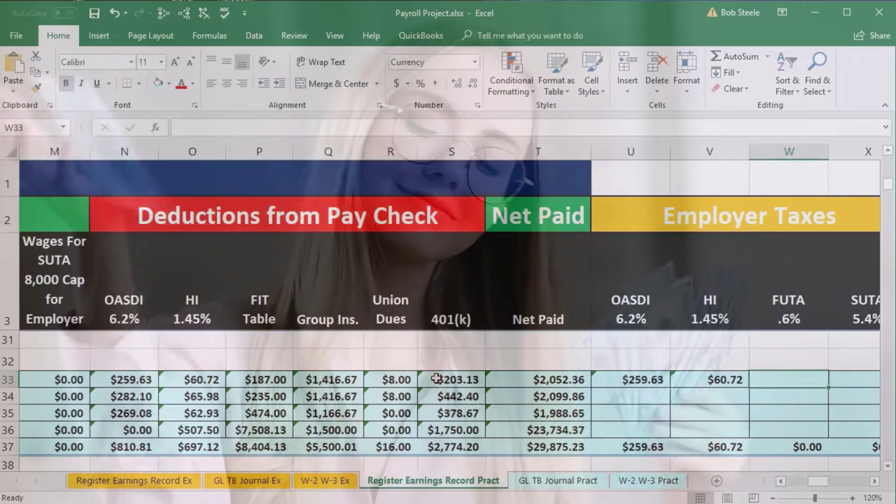
Step: Calculate the first employee's FUTA tax in W33 from the capped FUTA wages with =L33*.006
type("=")
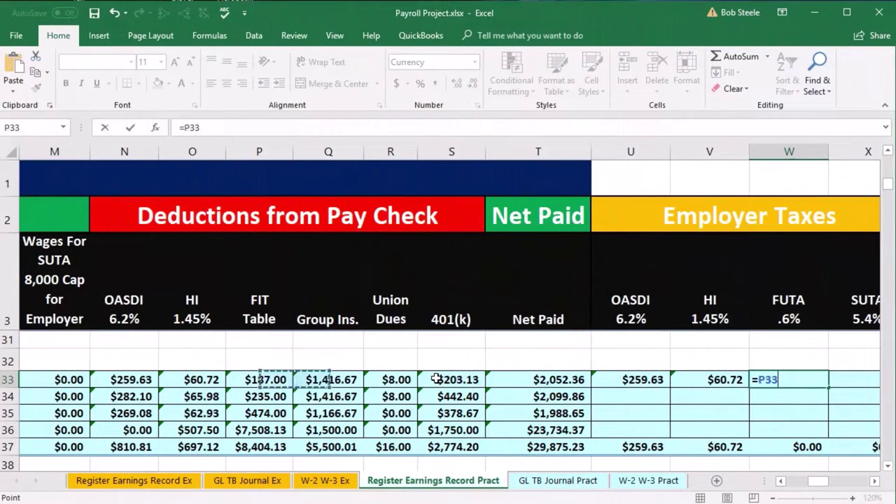
key("Left")
key("Left")
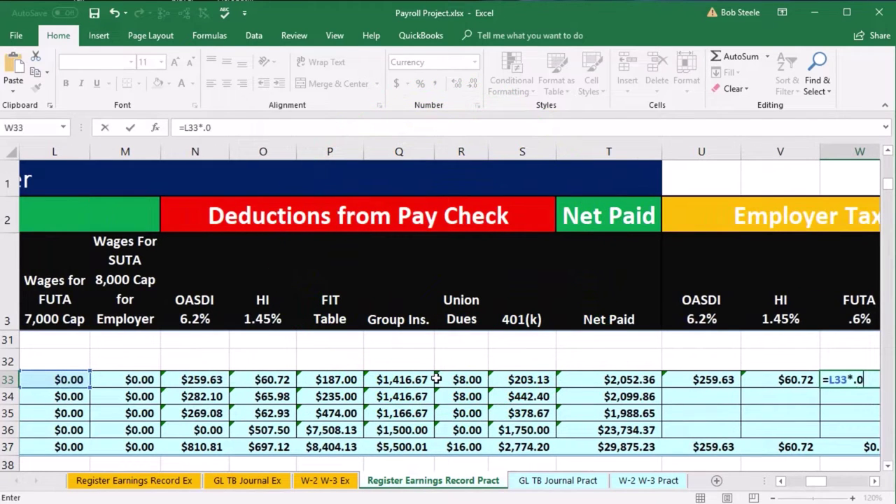
type("*.006")
key("Tab")
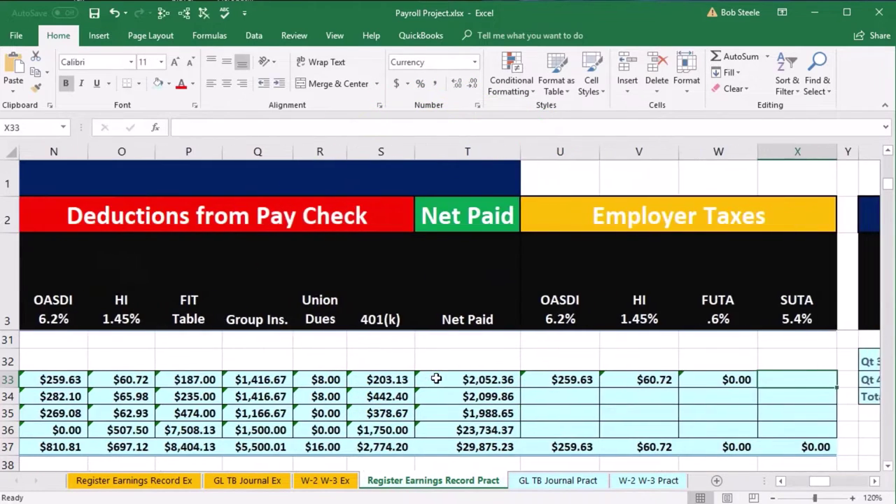
Step: Calculate the first employee's SUTA tax in X33 from the capped SUTA wages with =M33*.054
type("=")
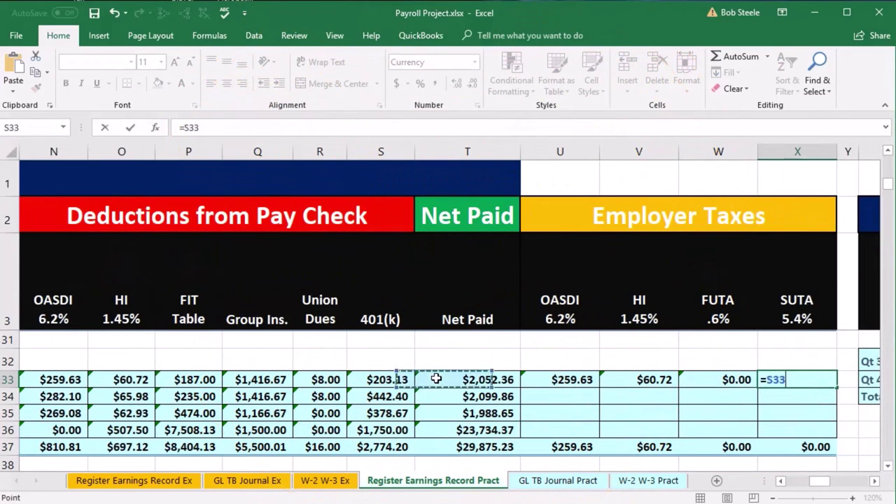
key("Left")
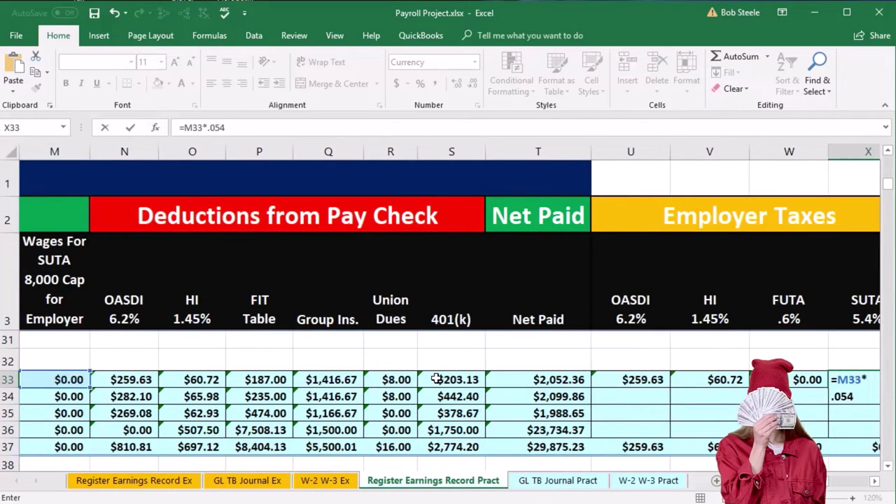
key("Return")
key("Right")
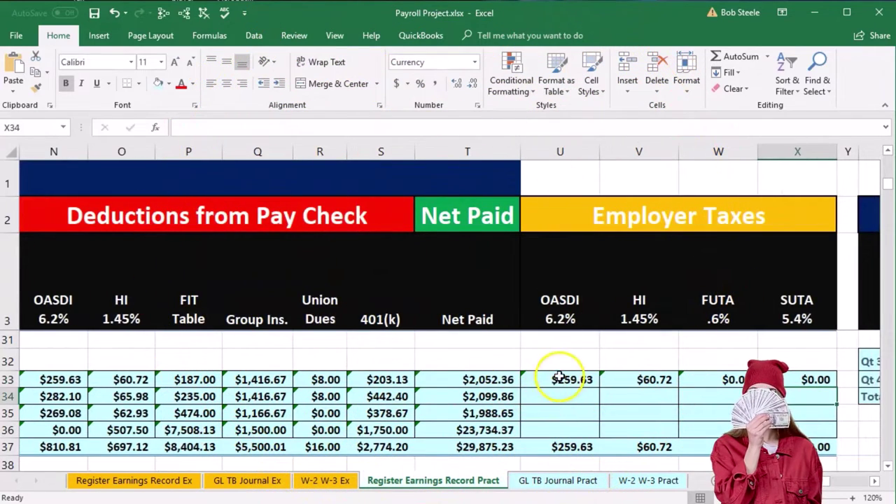
Step: Fill the employer tax formulas in U33:X33 down through row 36 and check the SUTA total formula in X37
left_click_drag(718, 380, 797, 380)
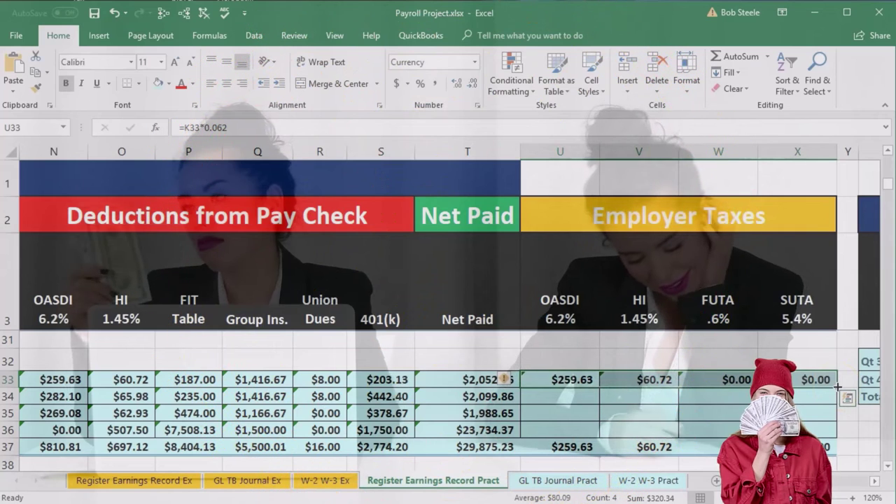
left_click_drag(837, 386, 835, 434)
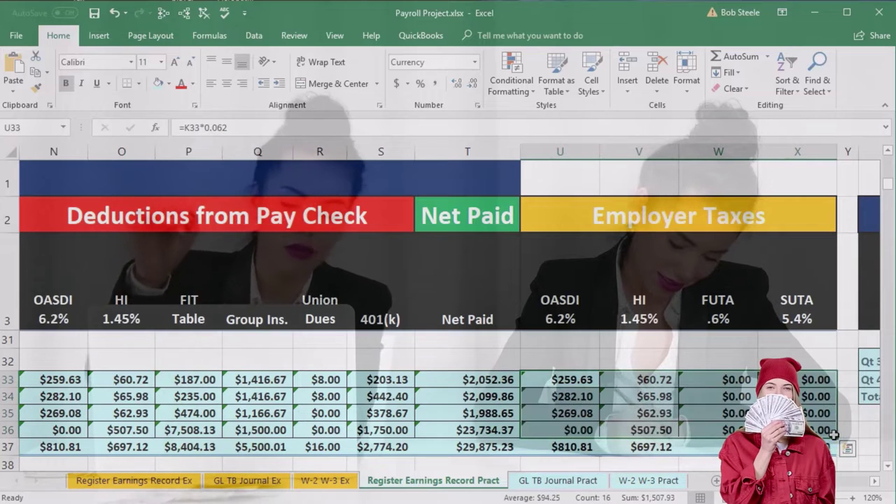
left_click(797, 446)
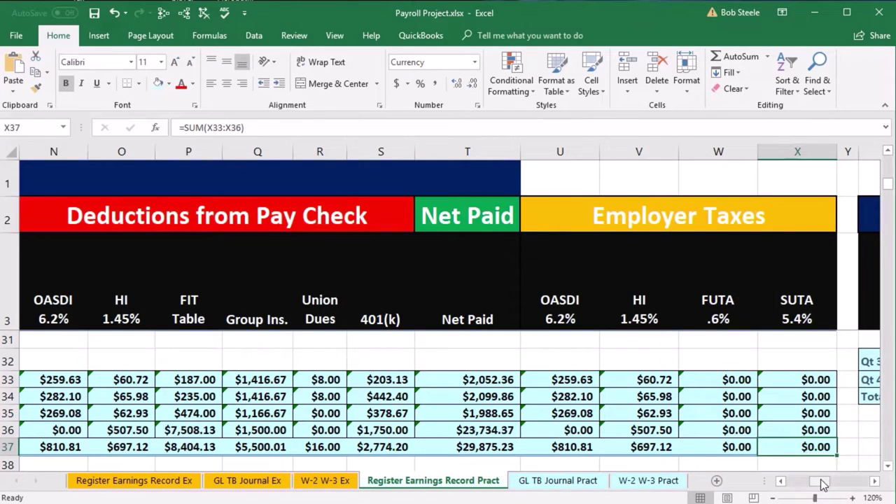
Step: Review the December register from the employee names in A33:A36 across to the employer taxes
left_click_drag(821, 481, 788, 488)
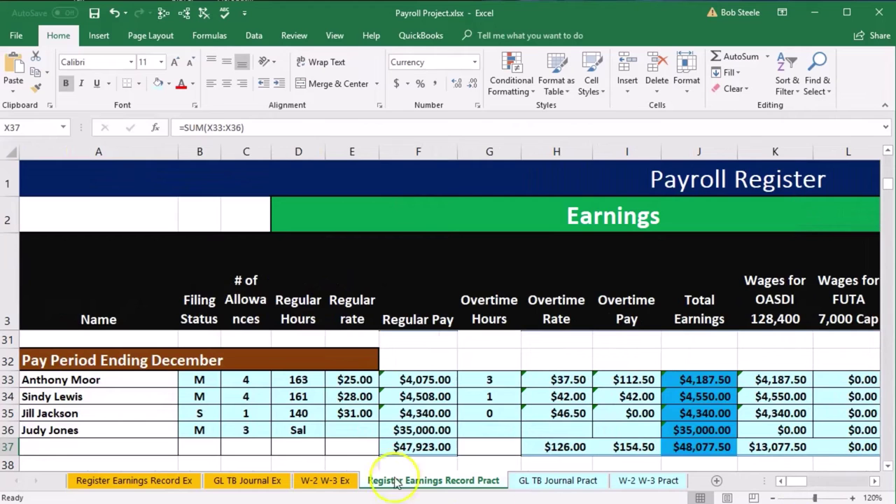
left_click(80, 361)
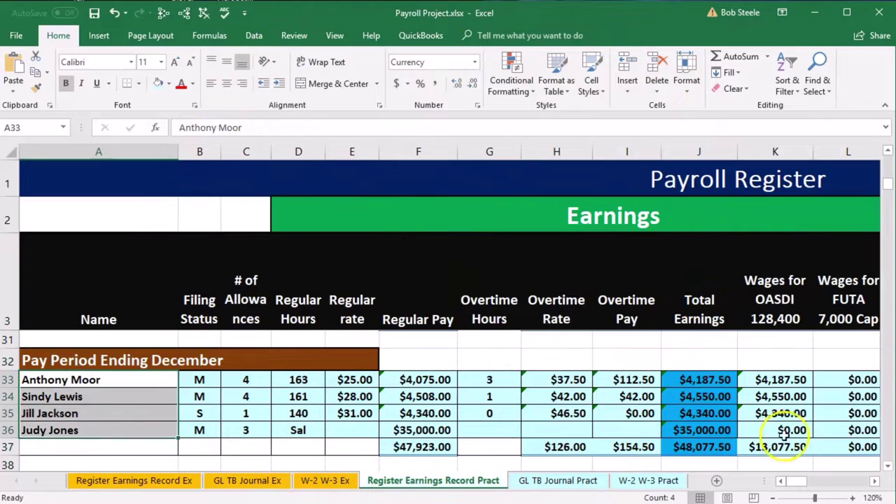
left_click(873, 483)
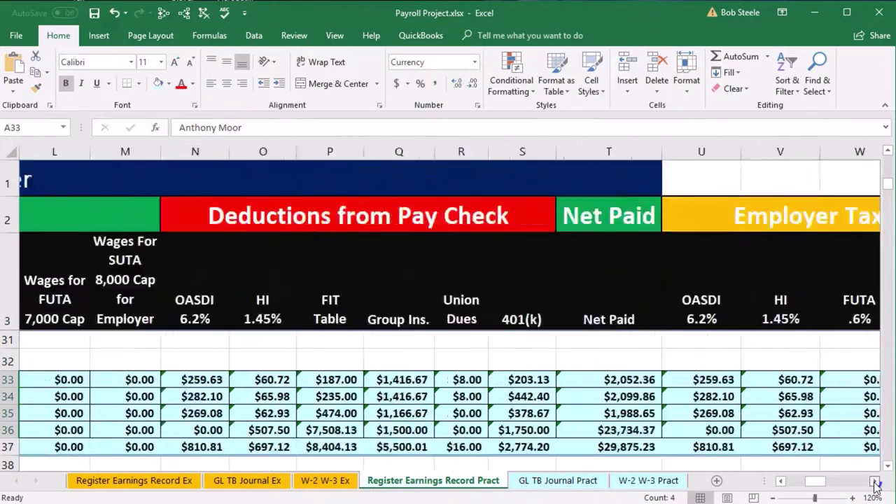
Step: Examine the monthly pay dates in the fourth employee's earnings record at AA25:AA28 and return to the December register
scroll(420, 378, "up", 3)
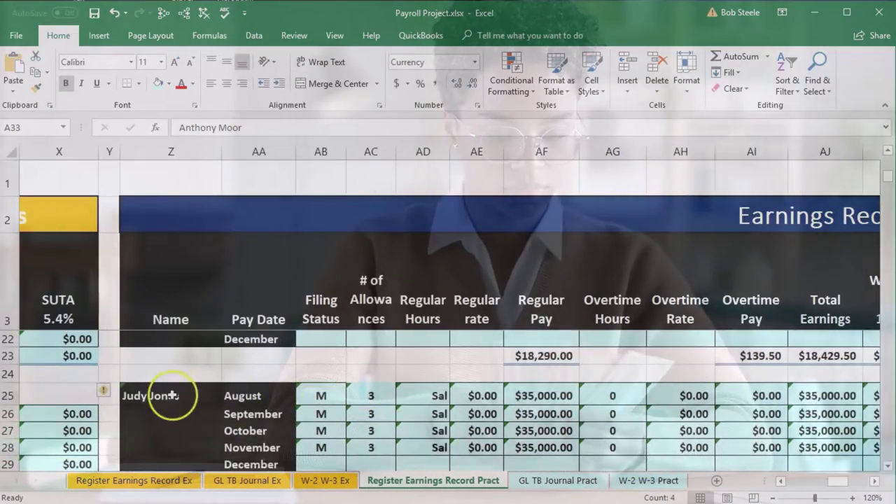
left_click(172, 395)
left_click_drag(260, 397, 261, 451)
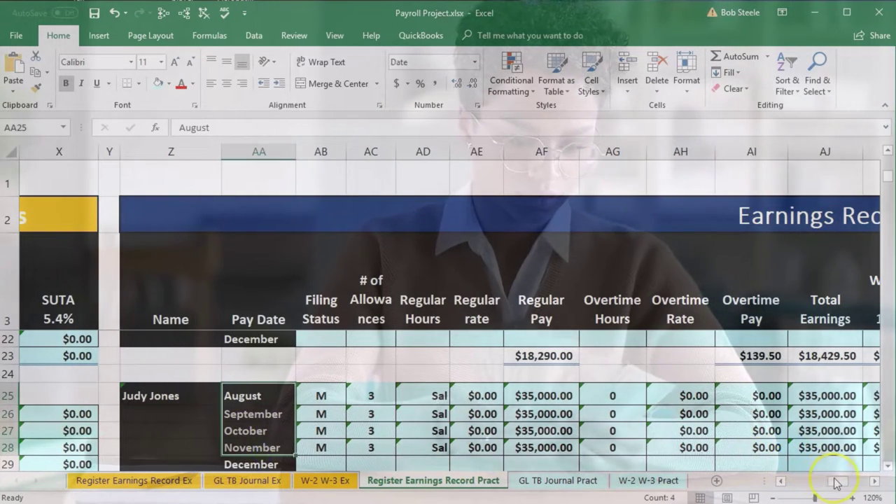
left_click_drag(837, 483, 791, 483)
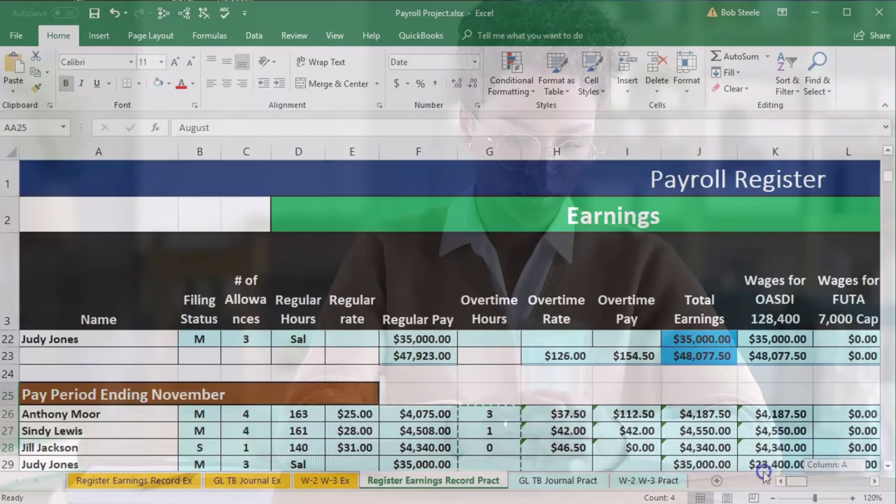
scroll(338, 402, "down", 2)
scroll(338, 402, "down", 2)
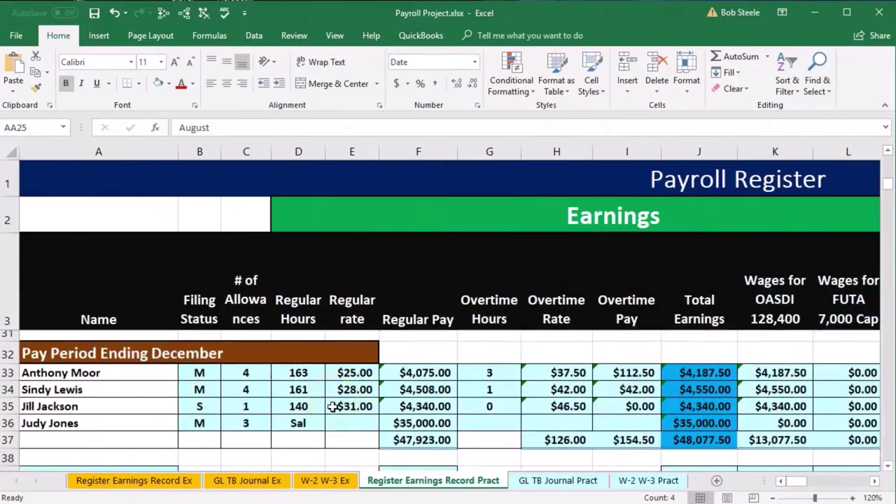
scroll(294, 398, "up", 1)
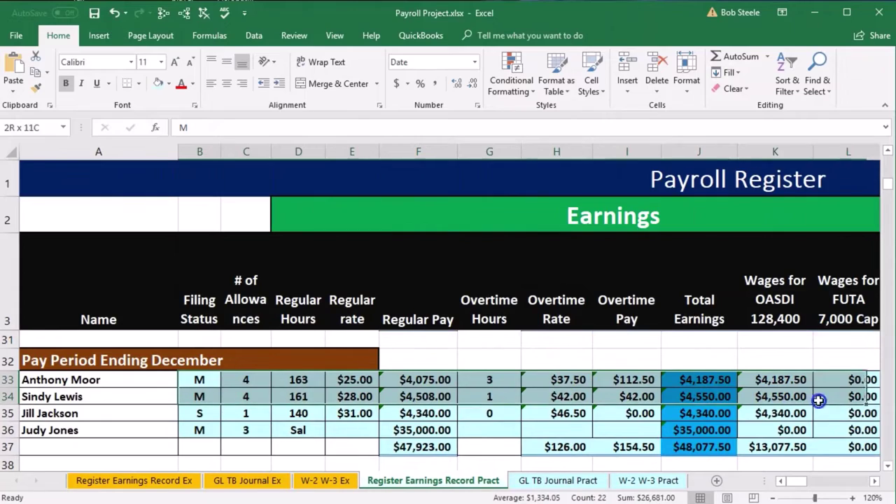
Step: Shade the December register cells B33:X36 with a light green fill
left_click_drag(877, 404, 889, 406)
left_click_drag(891, 406, 826, 426)
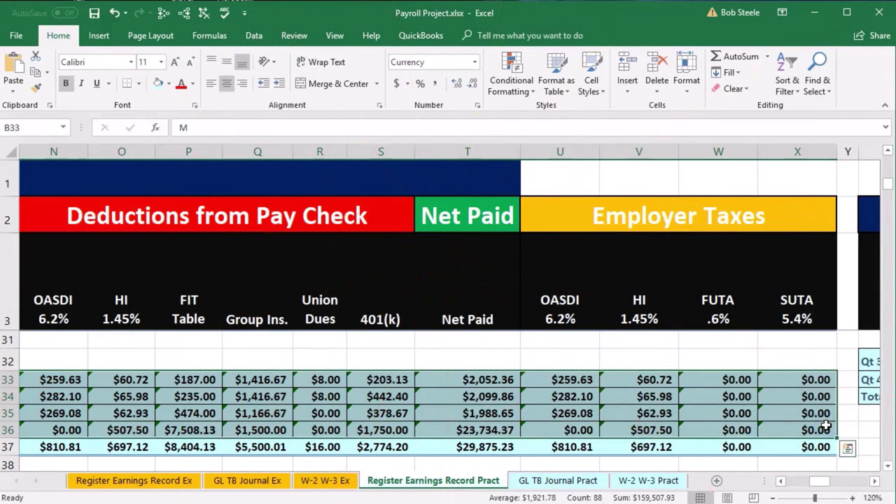
right_click(717, 413)
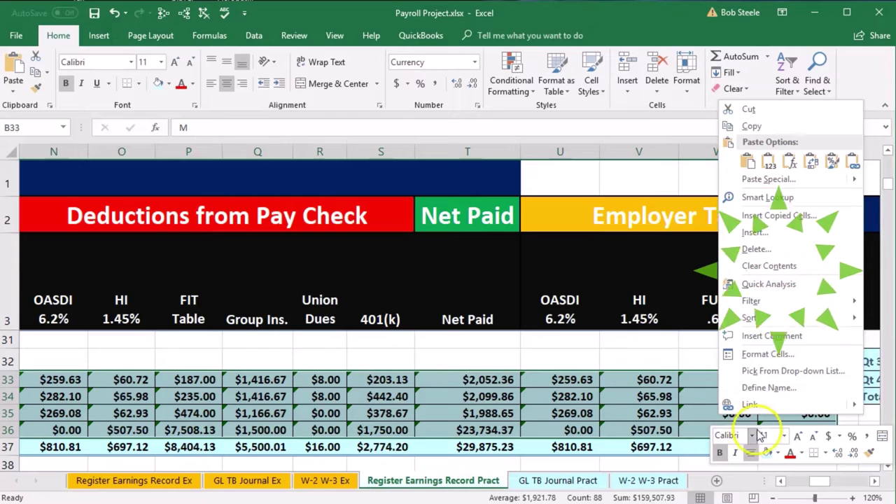
left_click(779, 456)
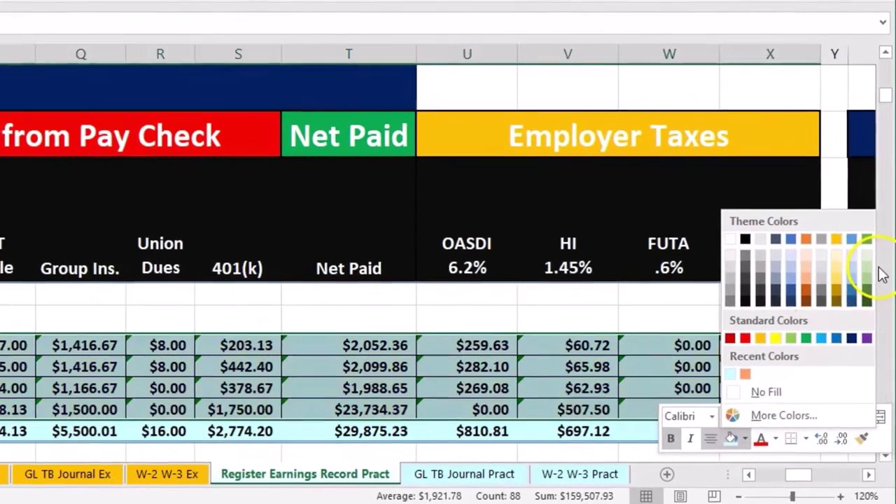
left_click(868, 269)
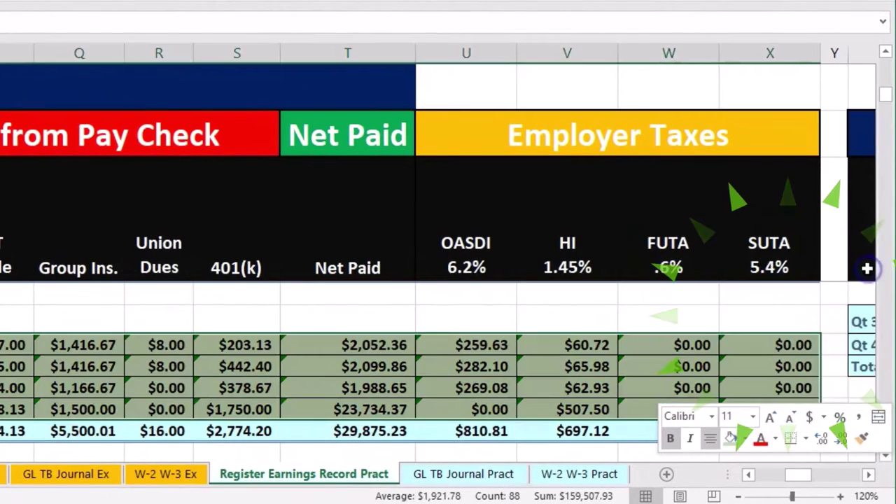
left_click(793, 344)
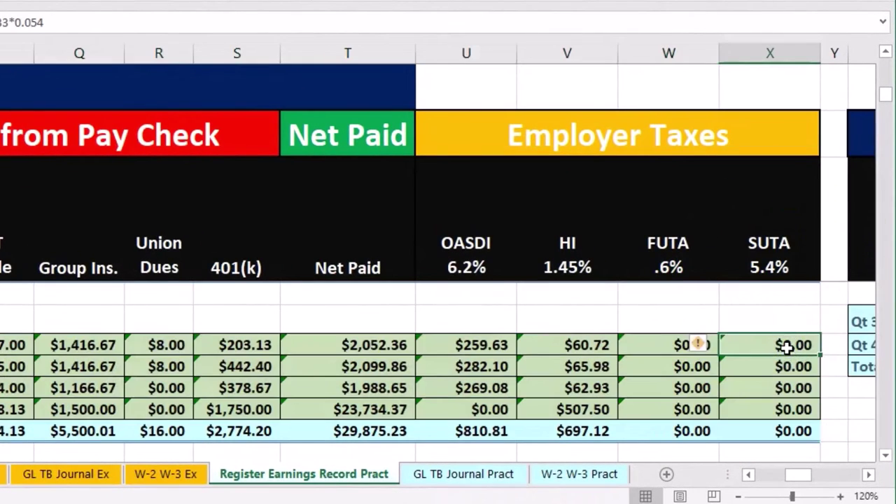
Step: Link the first employee's December filing status in AB8 of the earnings records to the December register with =B33
key("Right")
key("Right")
key("Right")
key("Right")
key("Right")
key("Right")
key("Right")
key("Right")
key("Right")
key("Right")
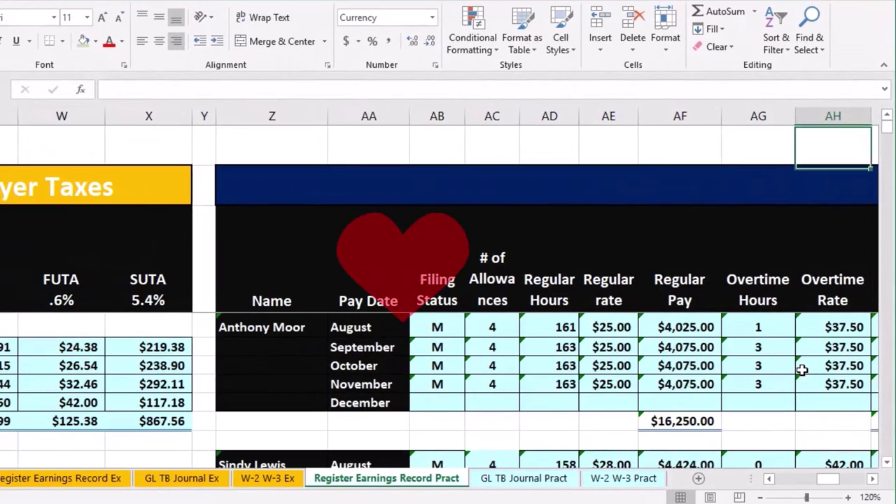
key("Left")
key("Left")
key("Left")
key("Left")
key("Left")
key("Left")
key("Down")
key("Down")
key("Down")
key("Down")
key("Down")
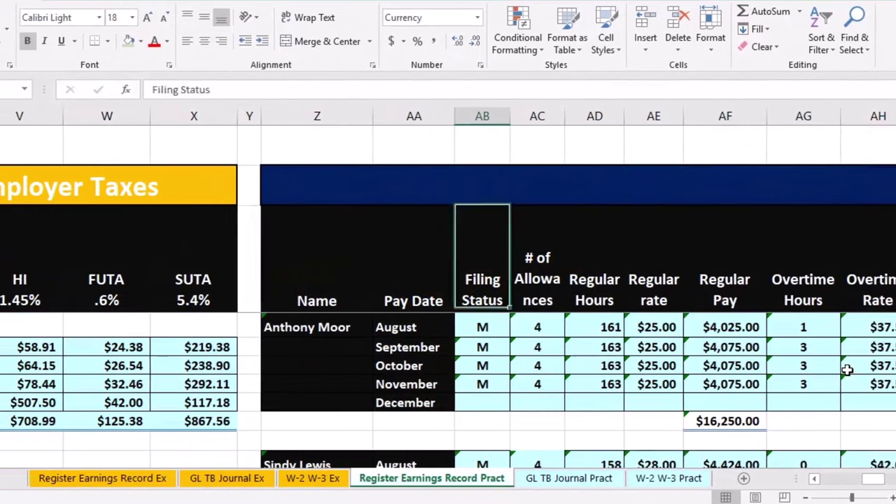
key("Down")
key("Down")
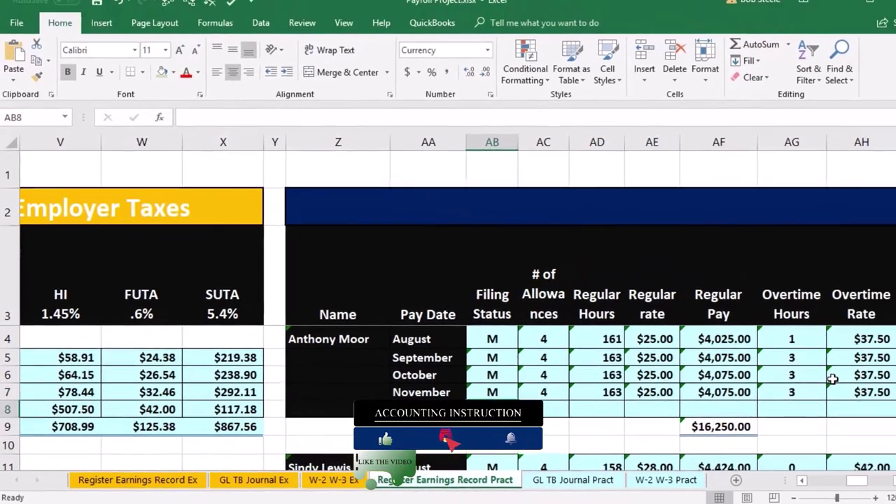
type("=")
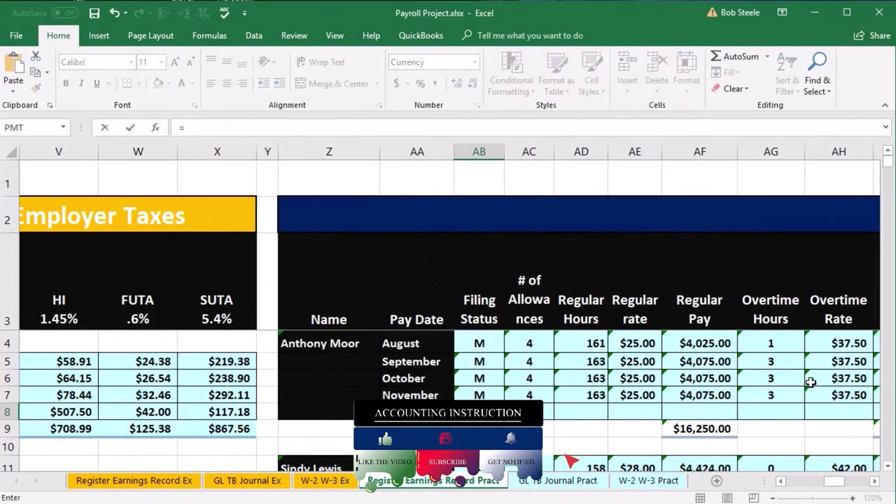
key("Down")
key("Down")
key("Down")
key("Down")
key("Down")
key("Down")
key("Down")
key("Down")
key("Down")
key("Down")
key("Down")
key("Down")
key("Down")
key("Down")
key("Down")
key("Down")
key("Down")
key("Left")
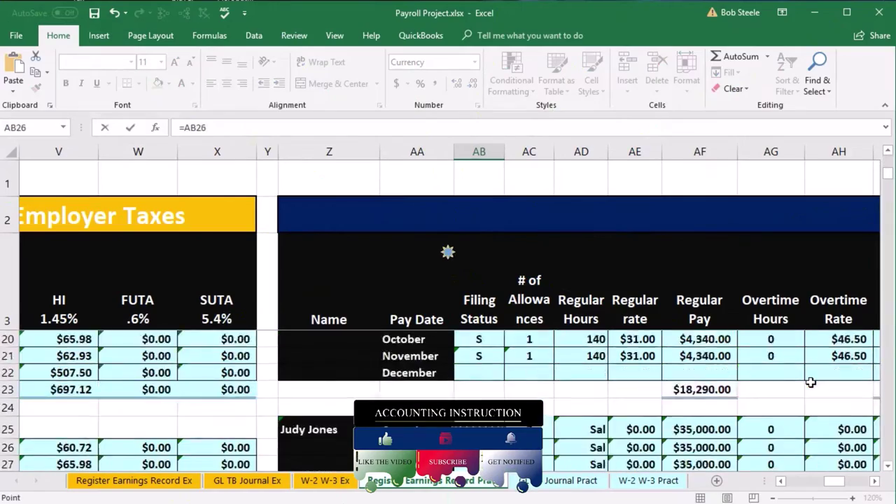
key("Down")
key("Down")
key("Down")
key("Down")
key("Left")
key("Left")
key("Left")
key("Left")
key("Left")
key("Left")
key("Left")
key("Left")
key("Left")
key("Left")
key("Left")
key("Left")
key("Left")
key("Left")
key("Left")
key("Left")
key("Left")
key("Left")
key("Left")
key("Left")
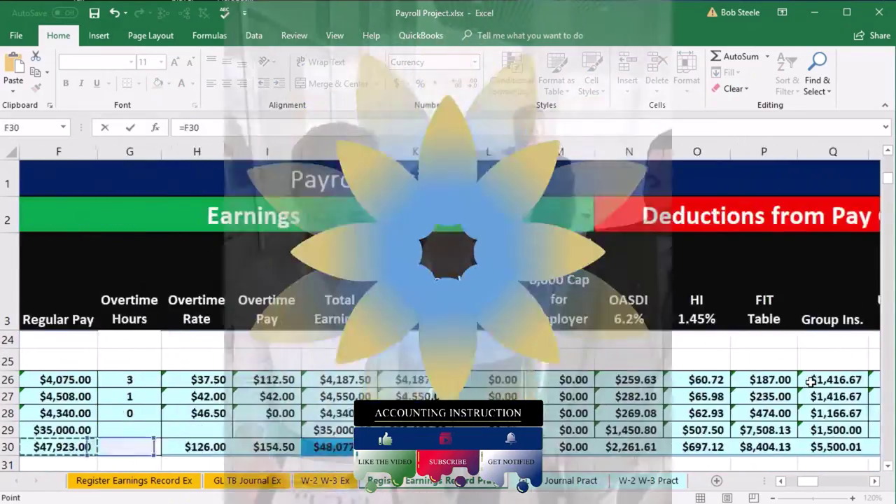
key("Down")
key("Down")
key("Down")
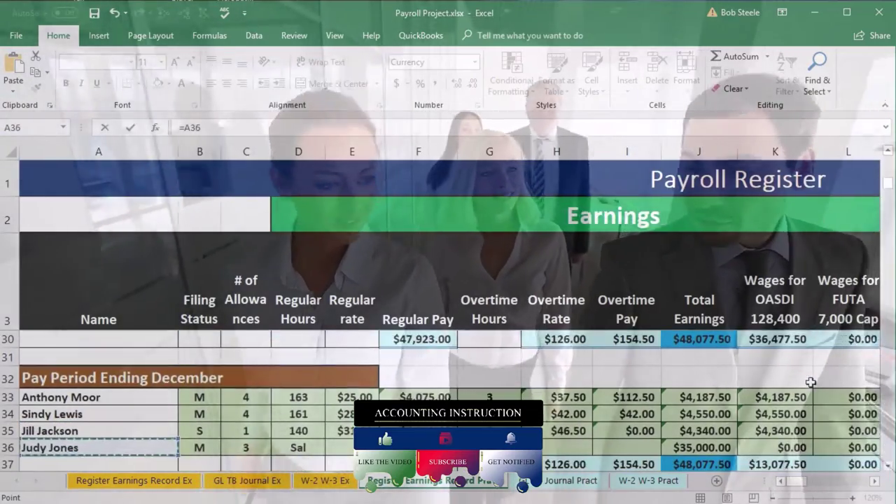
key("Up")
key("Up")
key("Up")
key("Right")
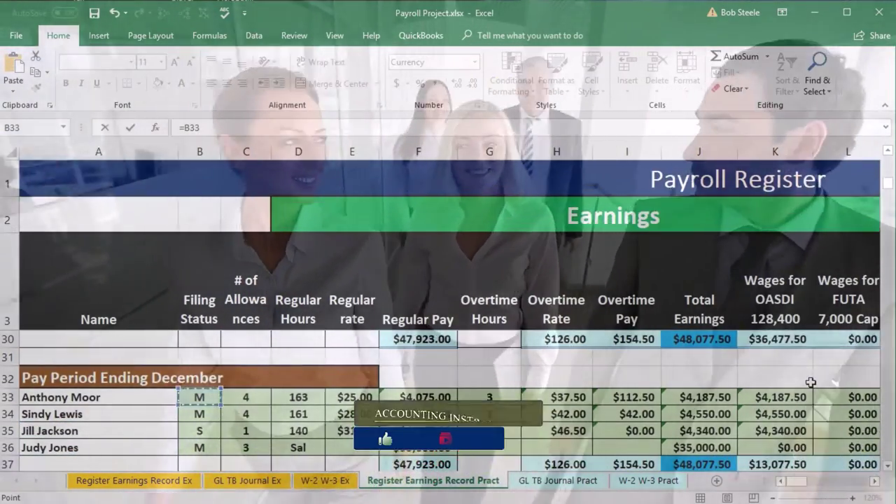
key("Return")
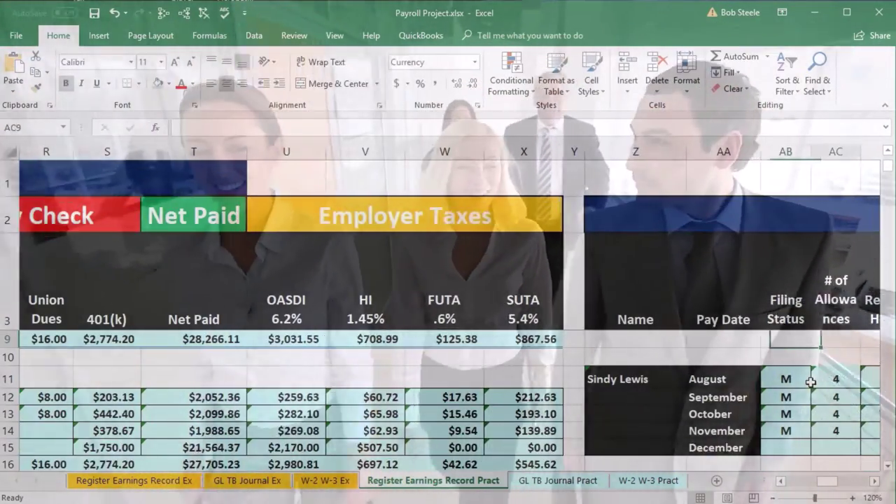
Step: Copy the filing status link in AB8 and paste it as formulas only across the first employee's December row, AC8:AT8
key("Right")
key("Up")
key("Up")
key("Up")
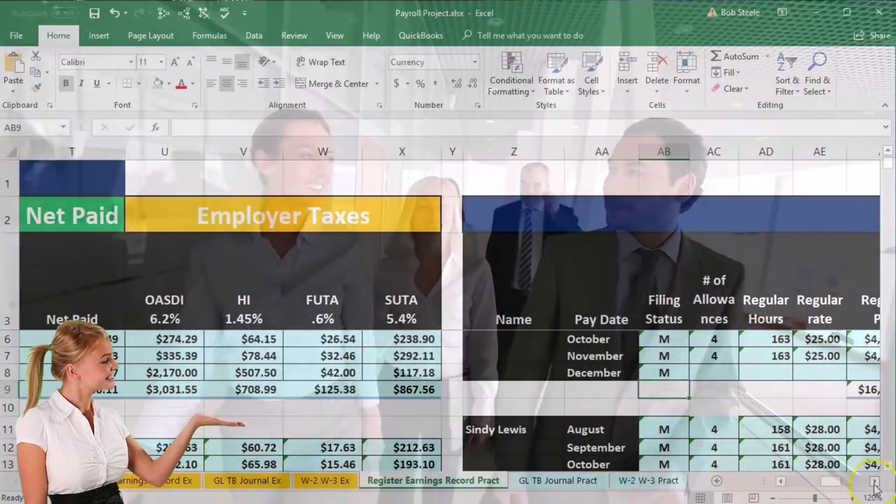
left_click(874, 481)
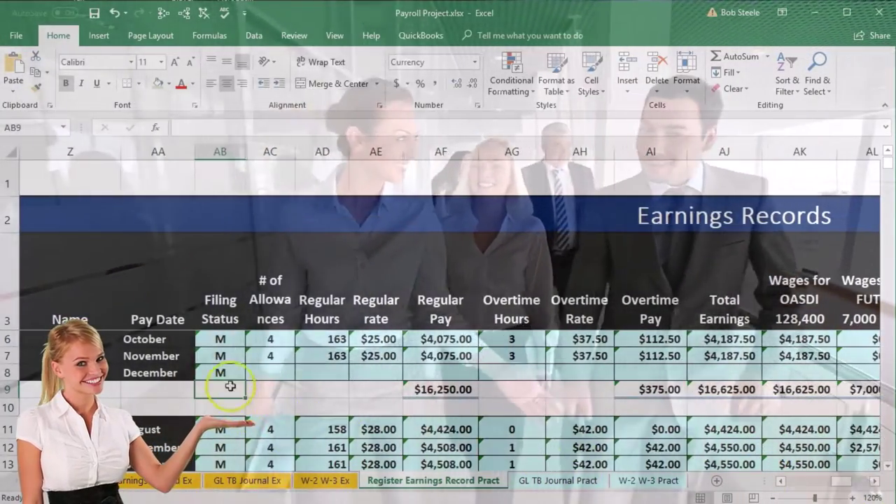
left_click(224, 372)
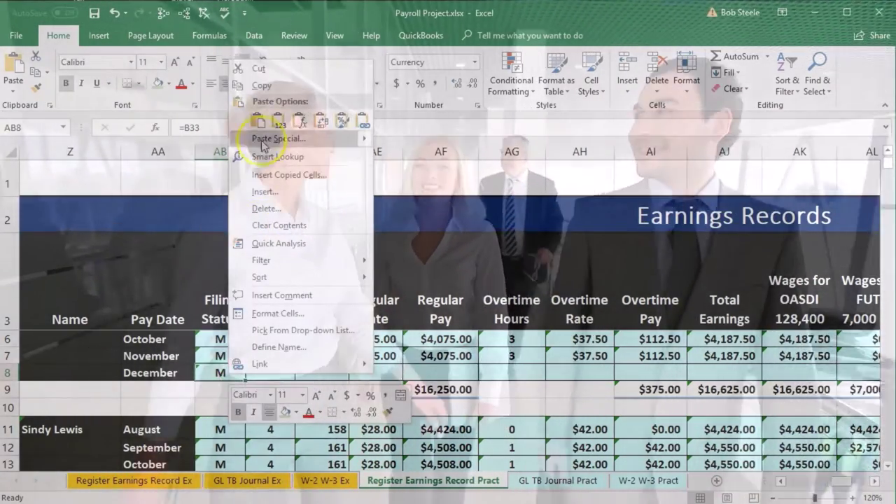
left_click(261, 85)
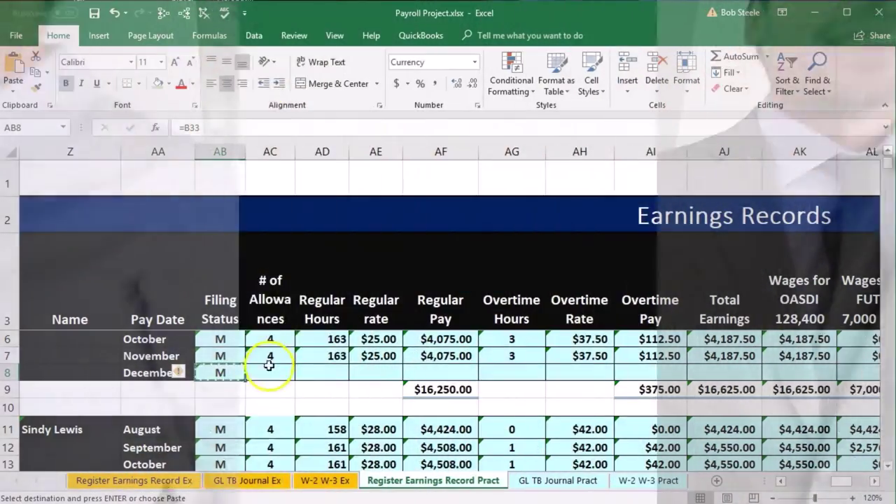
left_click_drag(269, 365, 492, 379)
left_click_drag(749, 372, 593, 372)
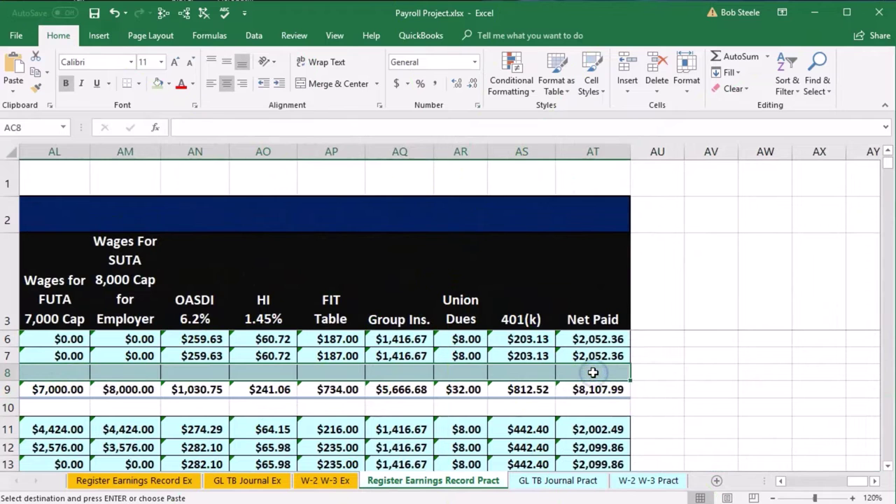
right_click(592, 372)
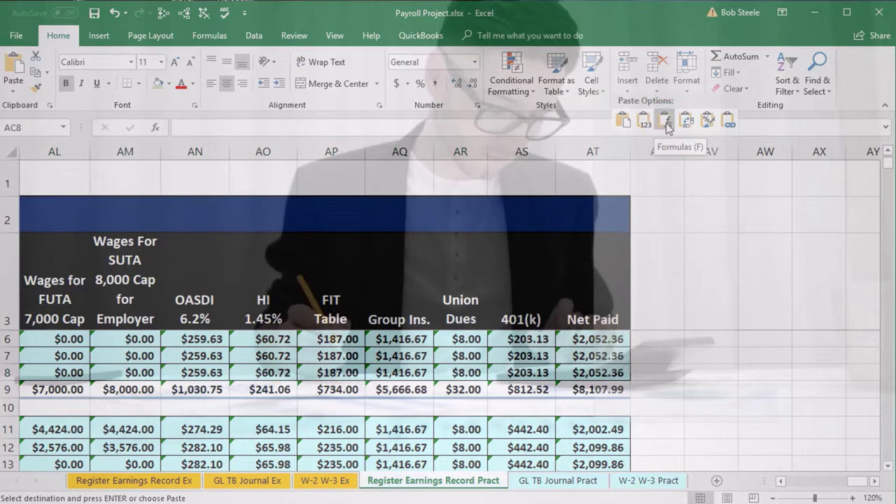
left_click(667, 124)
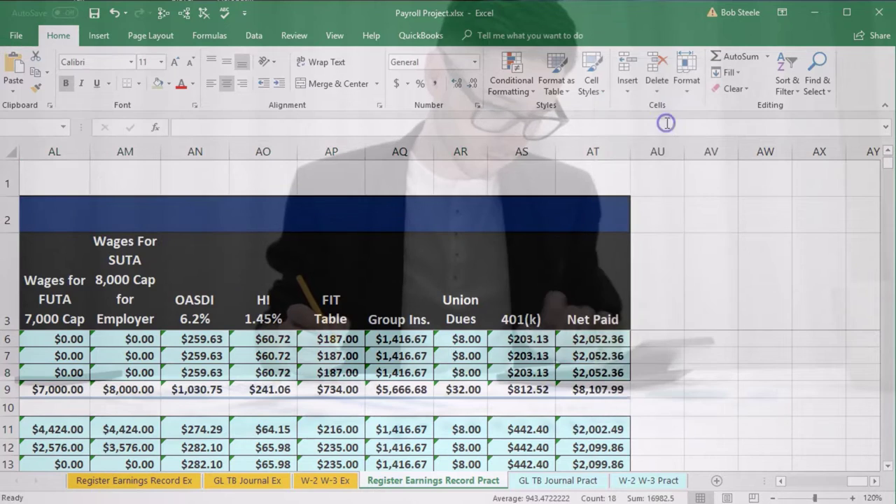
Step: Review the first employee's December earnings record in row 8 from the pay date across to net paid
key("Left")
key("Left")
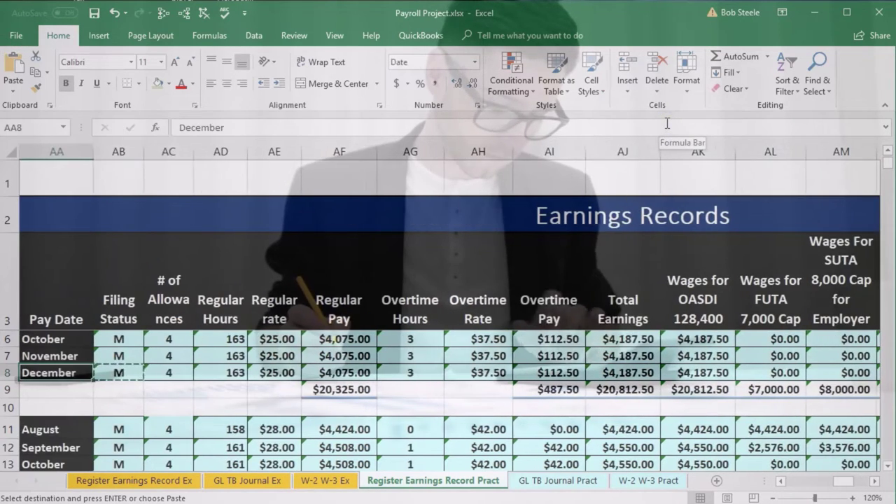
key("Right")
key("Right")
key("Right")
key("Right")
key("Right")
key("Right")
key("Right")
key("Right")
key("Right")
key("Right")
key("Right")
key("Right")
key("Right")
key("Right")
key("Right")
key("Right")
key("Right")
key("Right")
key("Right")
key("Right")
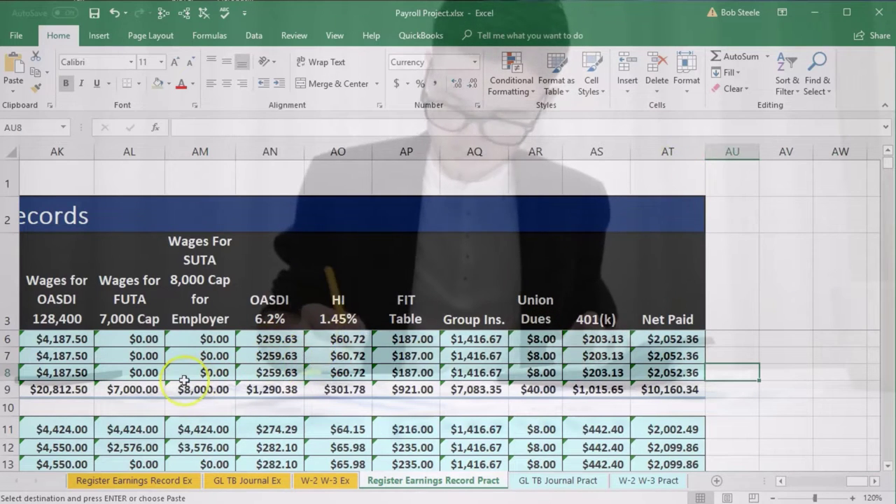
Step: Check the first employee's union dues, 401(k) and net paid cells, including the total formula in AT9 and the link in AT8
left_click(486, 341)
left_click(534, 341)
key("ctrl+v")
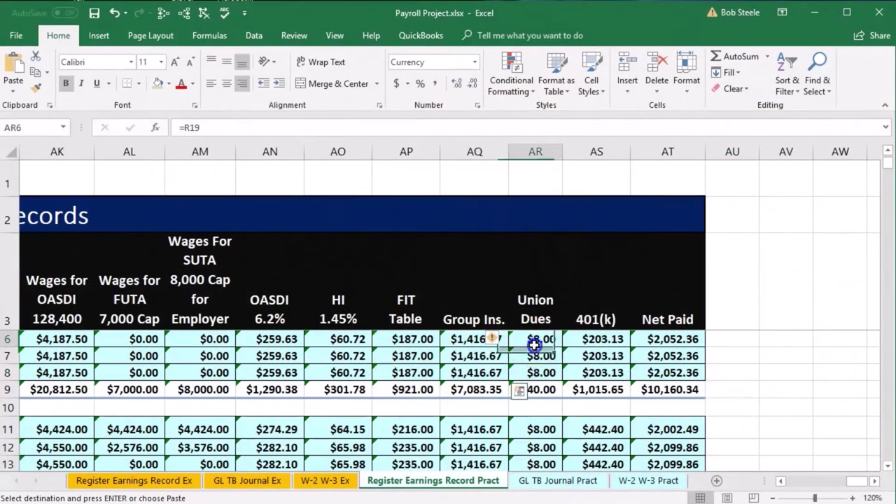
left_click_drag(584, 339, 586, 367)
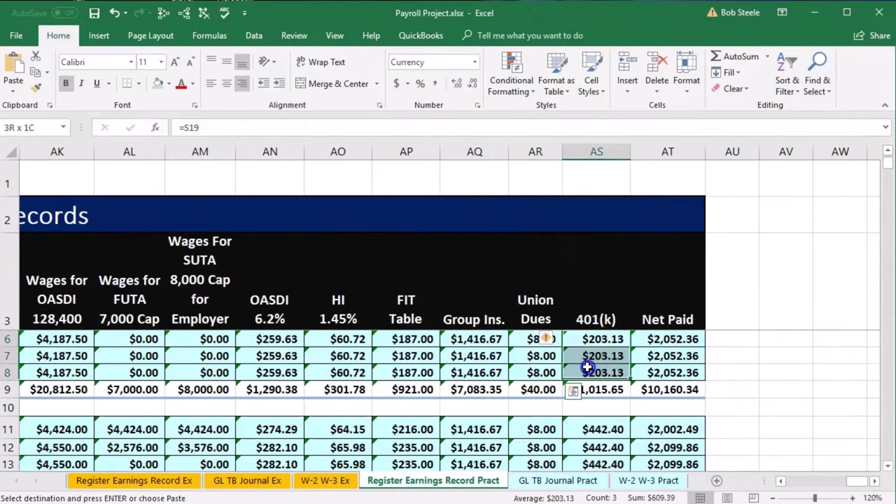
left_click(671, 391)
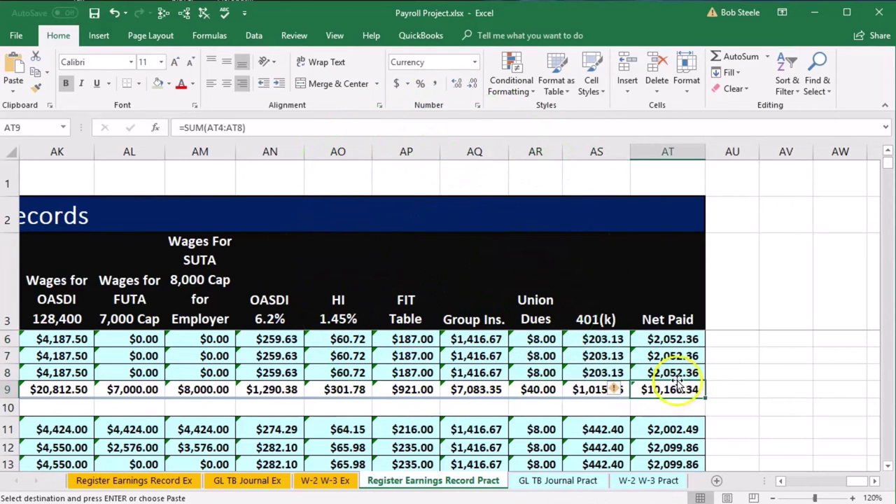
left_click(677, 377)
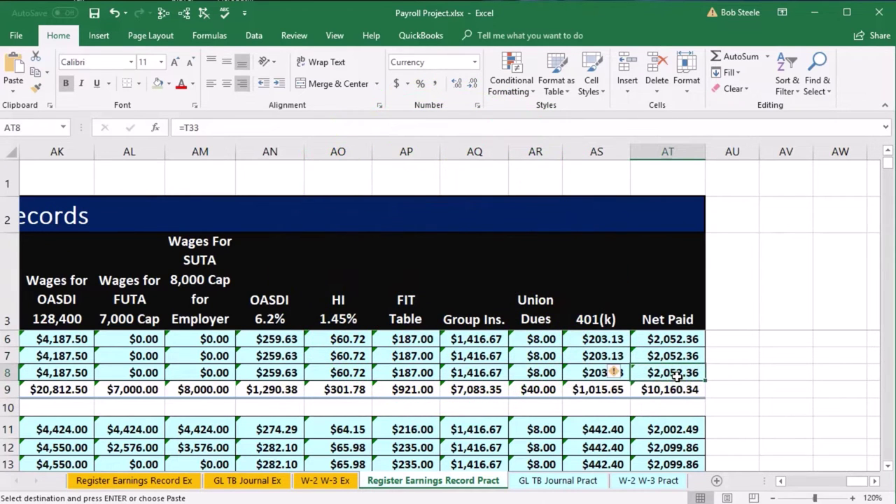
Step: Link the second employee's December filing status in AB15 of the earnings records to the December register with =B34
scroll(677, 376, "down", 1)
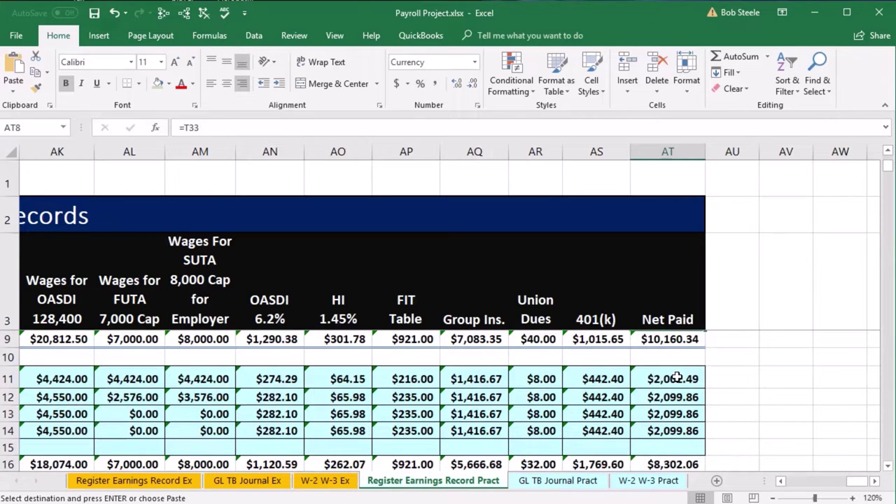
key("Down")
key("Left")
key("Left")
key("Left")
key("Left")
key("Left")
key("Left")
key("Left")
key("Left")
key("Left")
key("Left")
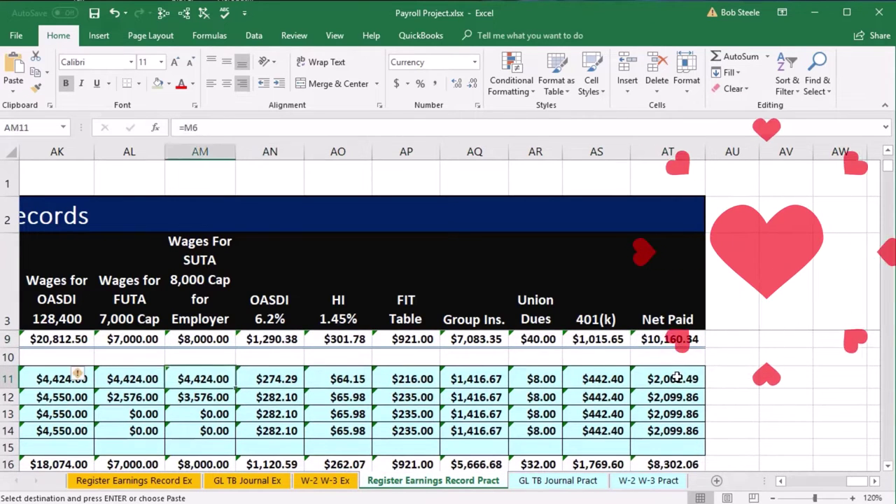
key("Left")
key("Left")
key("Left")
key("Left")
key("Left")
key("Left")
key("Left")
key("Left")
key("Left")
key("Left")
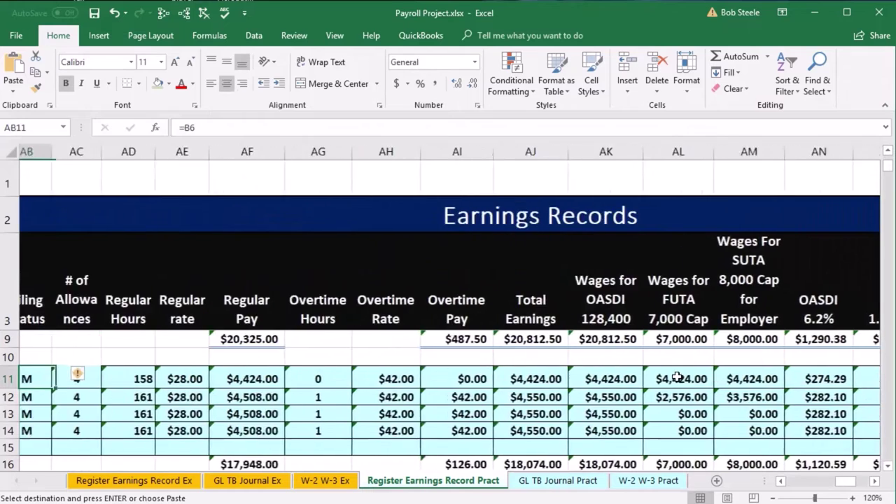
key("Left")
key("Right")
key("Down")
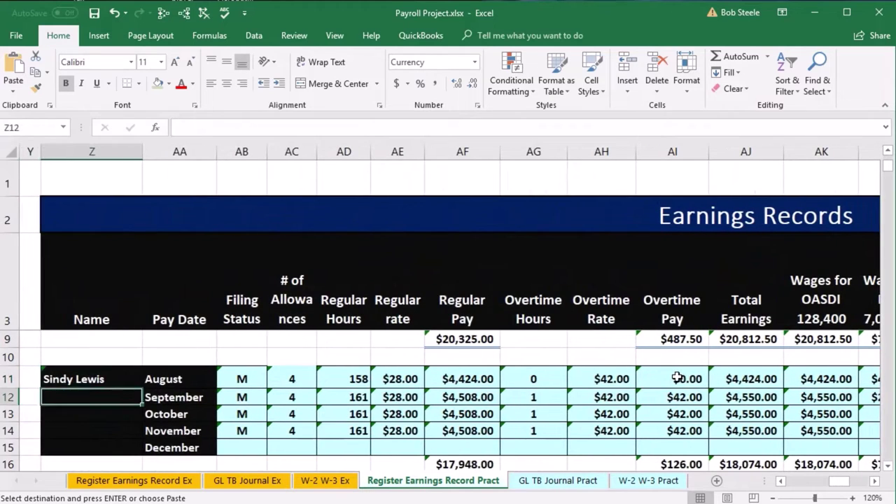
key("Down")
key("Down")
key("Right")
key("Right")
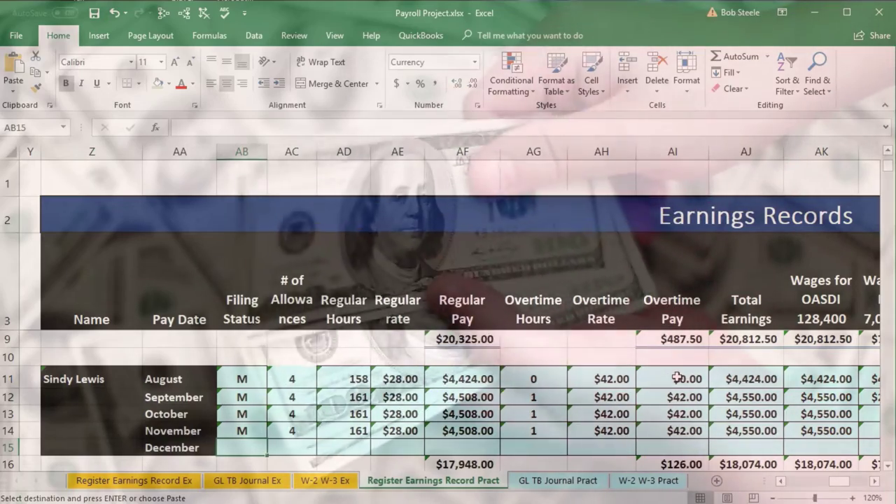
type("=")
key("Left")
key("Left")
key("Left")
key("Left")
key("Left")
key("Left")
key("Left")
key("Left")
key("Left")
key("Left")
key("Left")
key("Left")
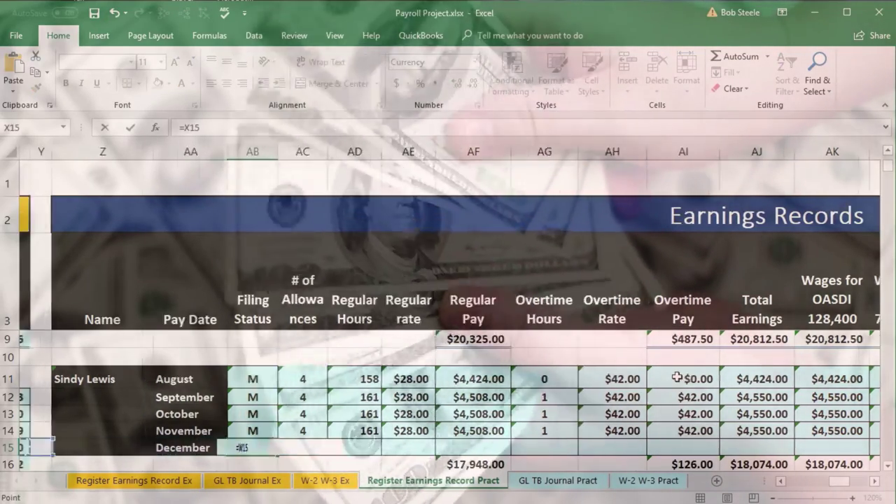
key("Left")
key("Left")
key("Left")
key("Left")
key("Left")
key("Left")
key("Left")
key("Left")
key("Left")
key("Left")
key("Left")
key("Left")
key("Left")
key("Left")
key("Left")
key("Down")
key("Down")
key("Down")
key("Down")
key("Down")
key("Down")
key("Down")
key("Down")
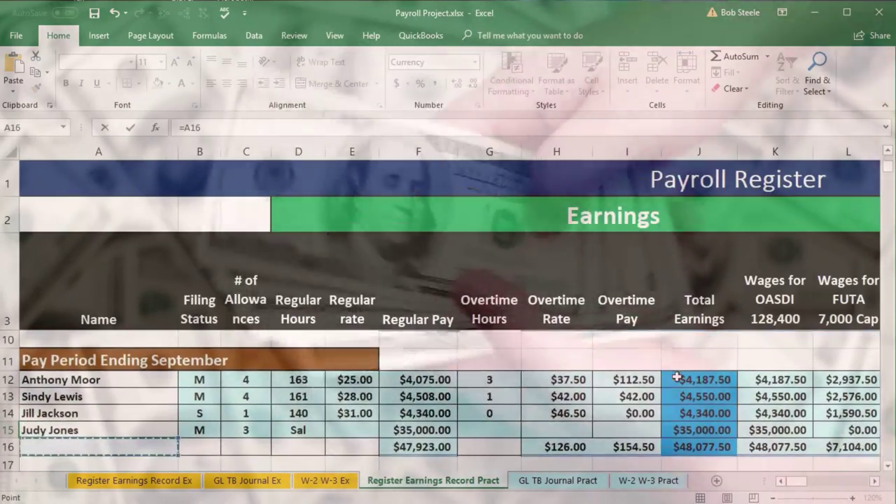
key("Down")
key("Down")
key("Down")
key("Down")
key("Down")
key("Down")
key("Down")
key("Down")
key("Down")
key("Down")
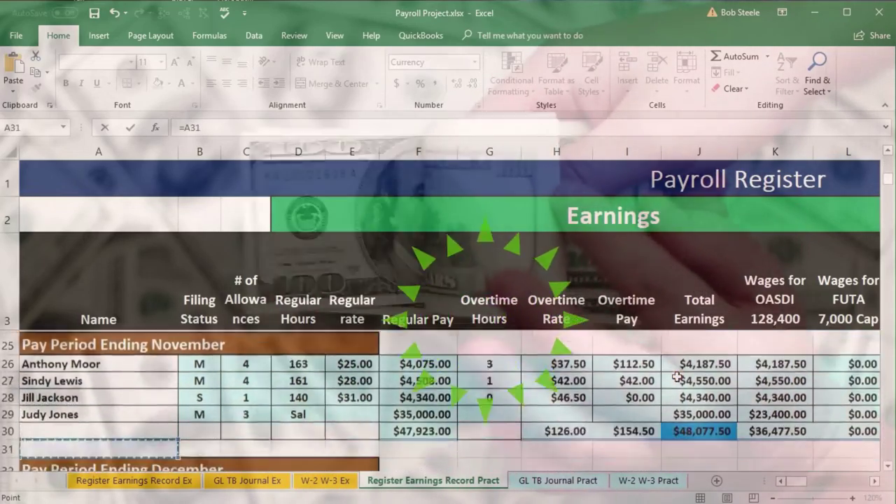
key("Down")
key("Right")
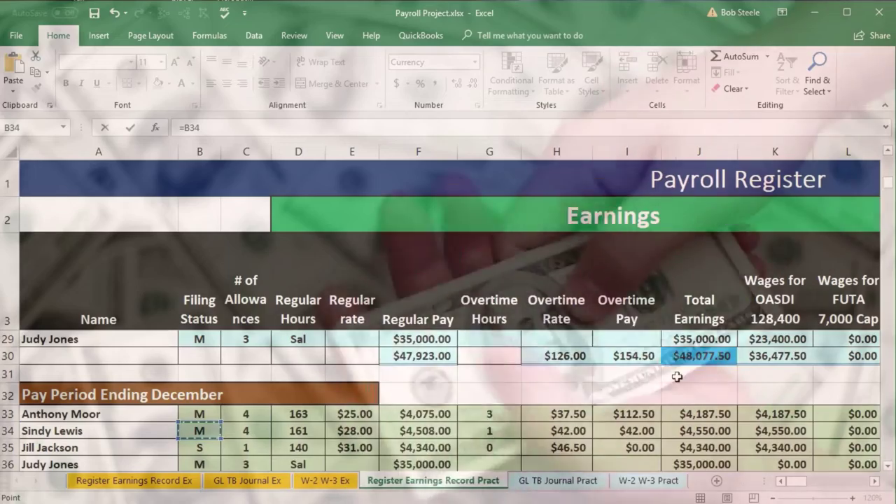
key("Return")
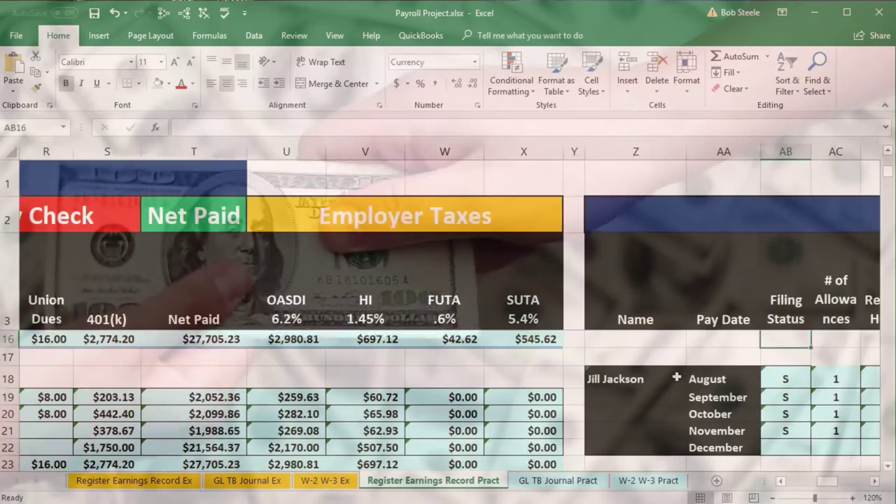
Step: Copy the filing status link in AB15 and paste it as formulas only across the second employee's December row, AC15:AT15
key("Up")
key("Up")
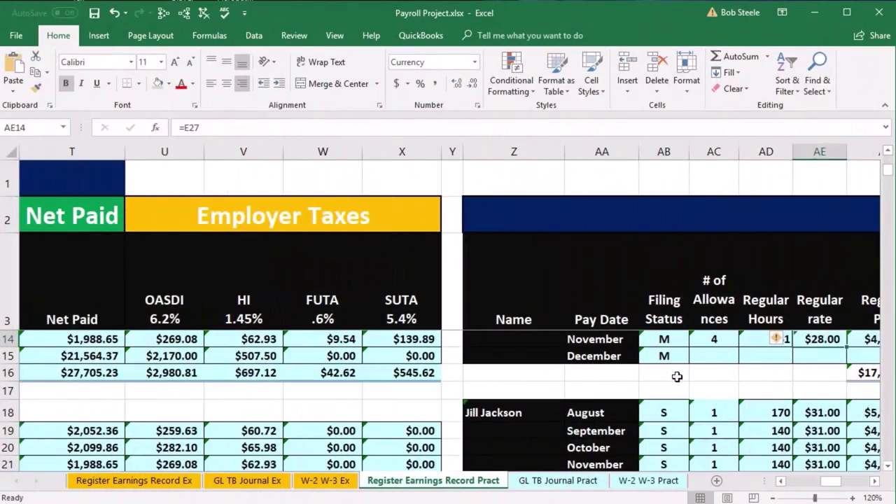
left_click(663, 354)
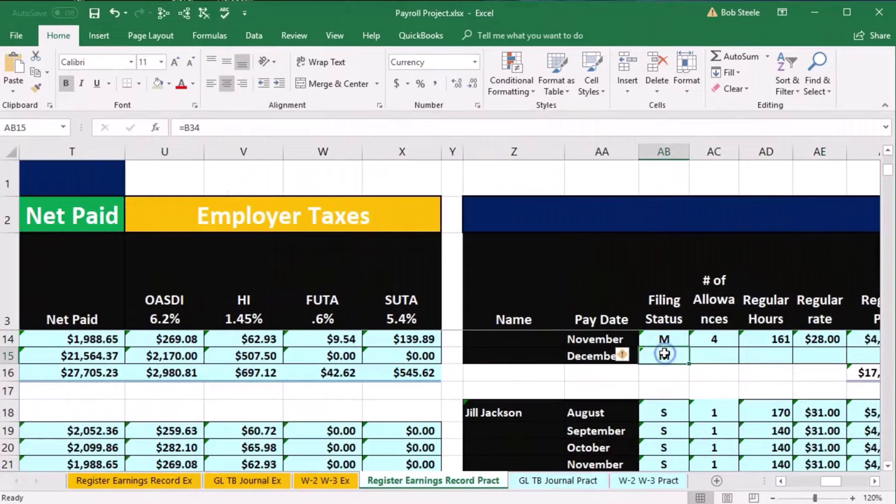
right_click(663, 354)
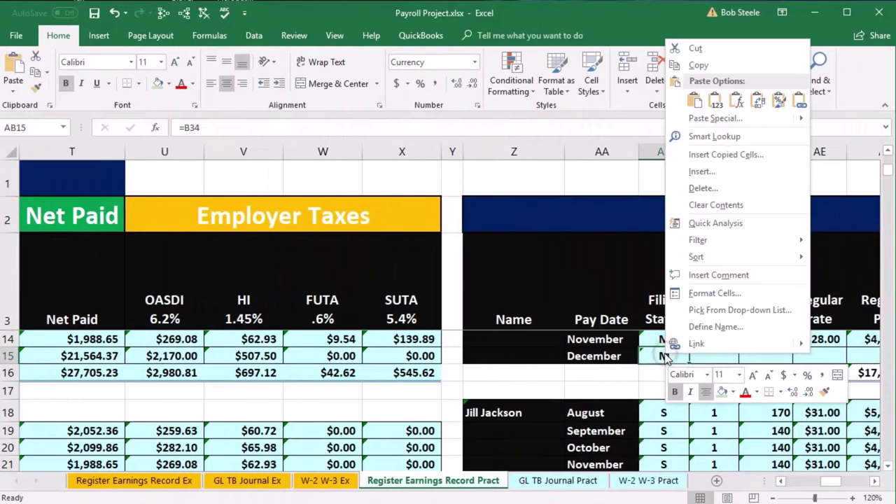
left_click(704, 65)
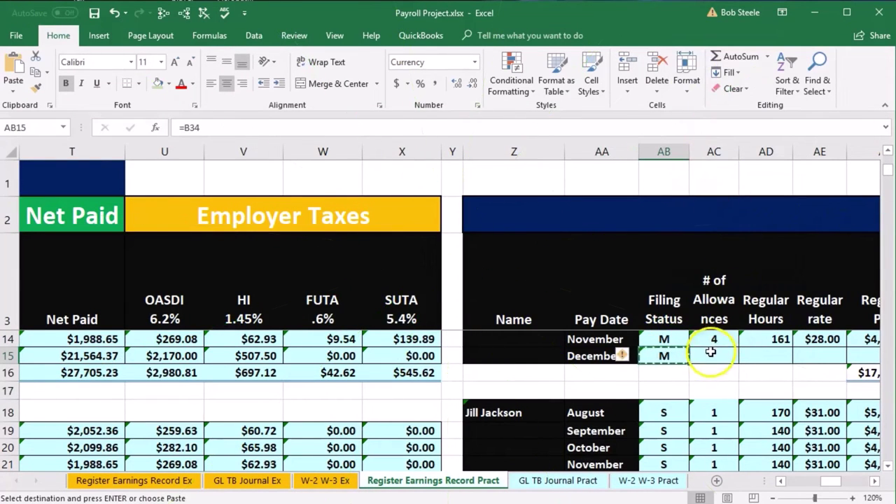
left_click_drag(855, 350, 739, 358)
right_click(739, 357)
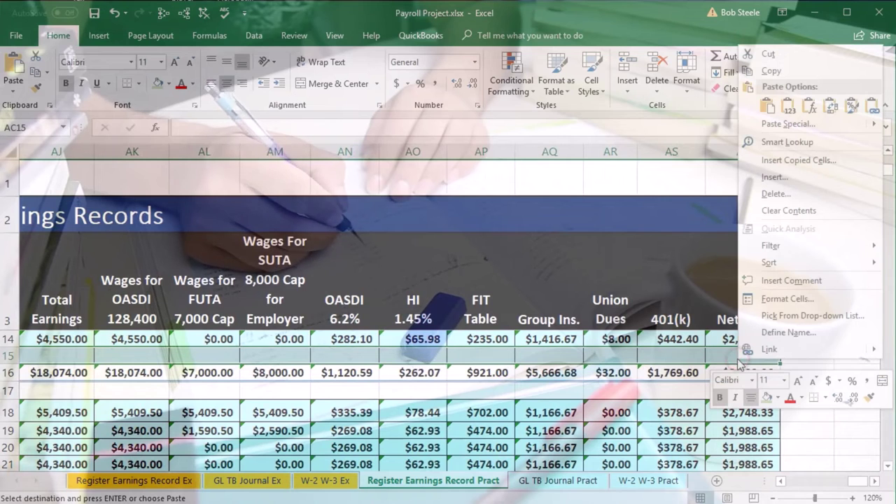
left_click(808, 107)
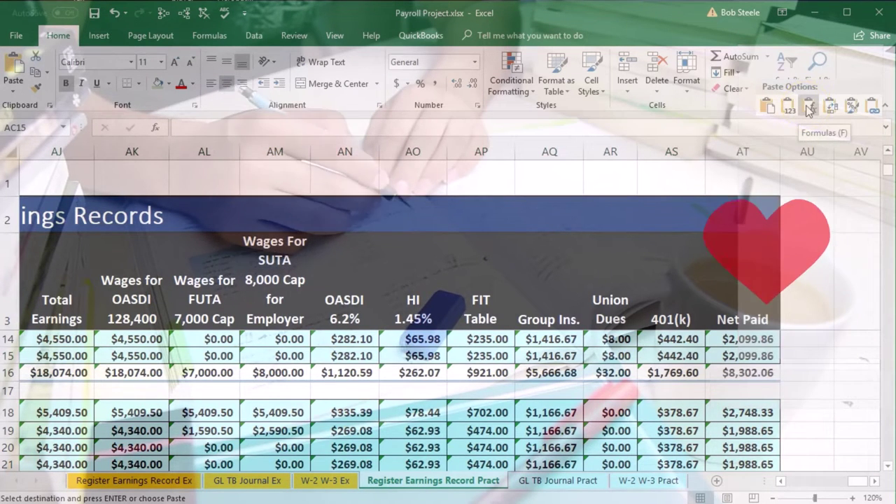
left_click(808, 107)
Step: Link the third employee's December filing status in AB22 of the earnings records to the December register with =B35
key("Left")
key("Left")
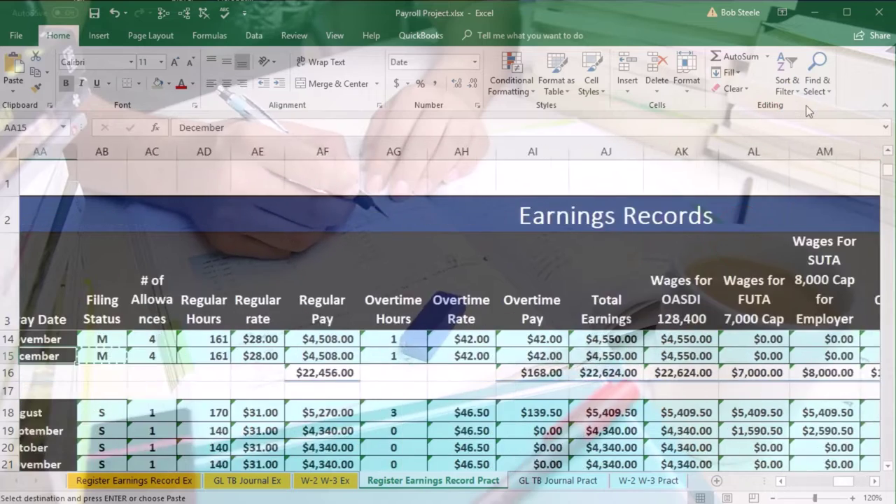
key("Down")
key("Down")
key("Down")
key("Down")
key("Down")
key("Down")
key("Down")
key("Down")
key("Down")
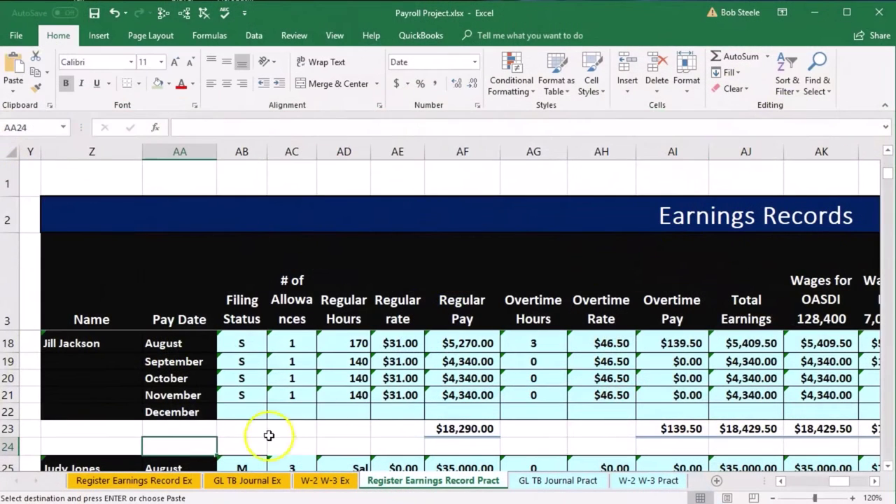
left_click(253, 413)
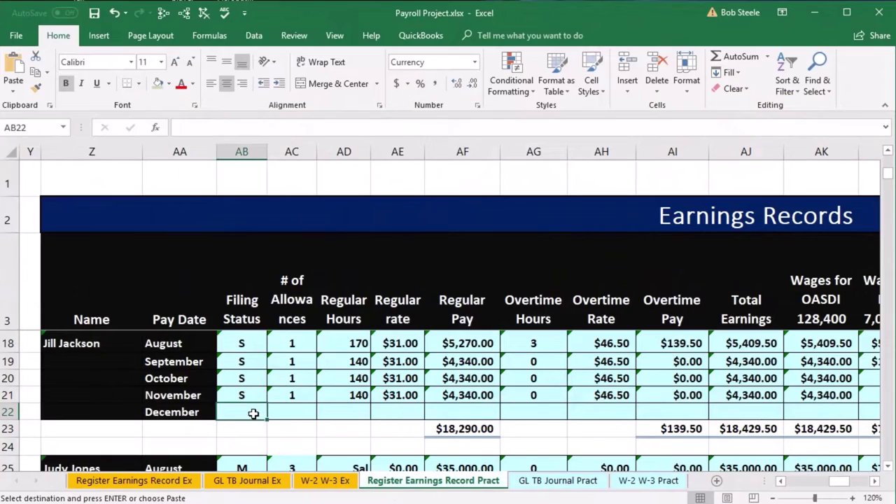
type("=")
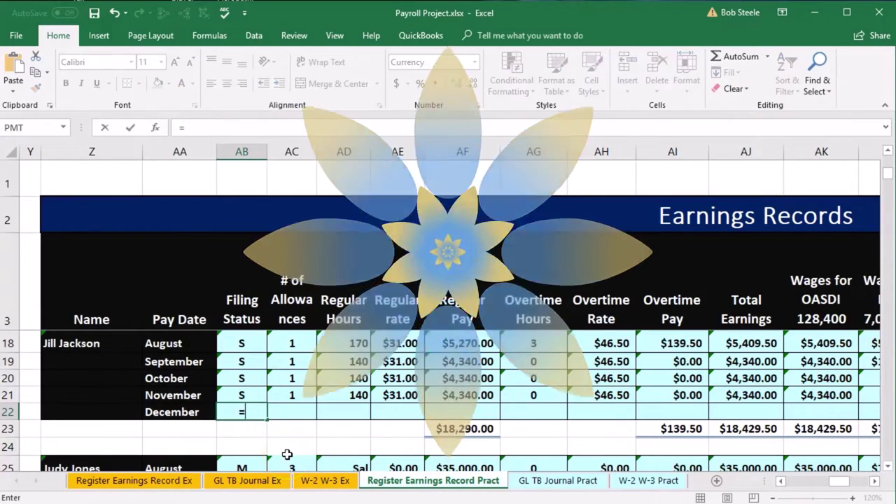
key("Left")
key("Left")
key("Left")
key("Left")
key("Left")
key("Left")
key("Left")
key("Left")
key("Left")
key("Left")
key("Left")
key("Left")
key("Left")
key("Left")
key("Left")
key("Left")
key("Left")
key("Left")
key("Left")
key("Left")
key("Left")
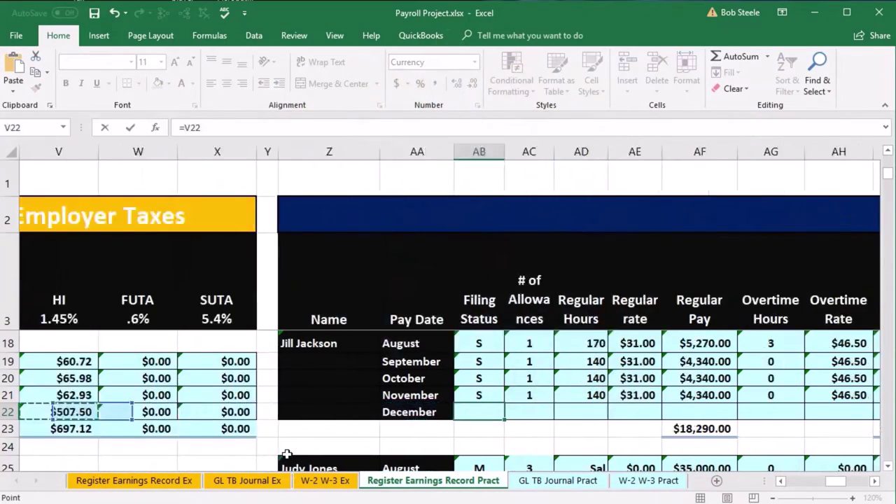
key("Down")
key("Down")
key("Down")
key("Down")
key("Down")
key("Down")
key("Down")
key("Down")
key("Down")
key("Down")
key("Down")
key("Down")
key("Down")
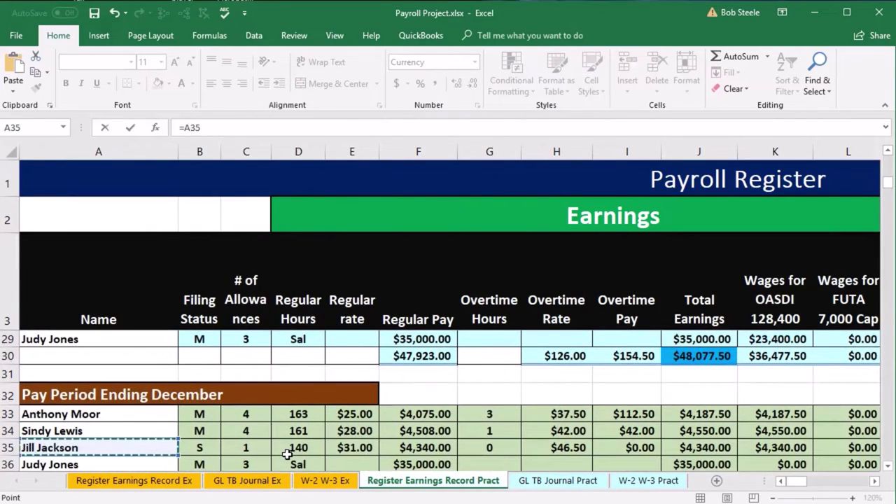
key("Right")
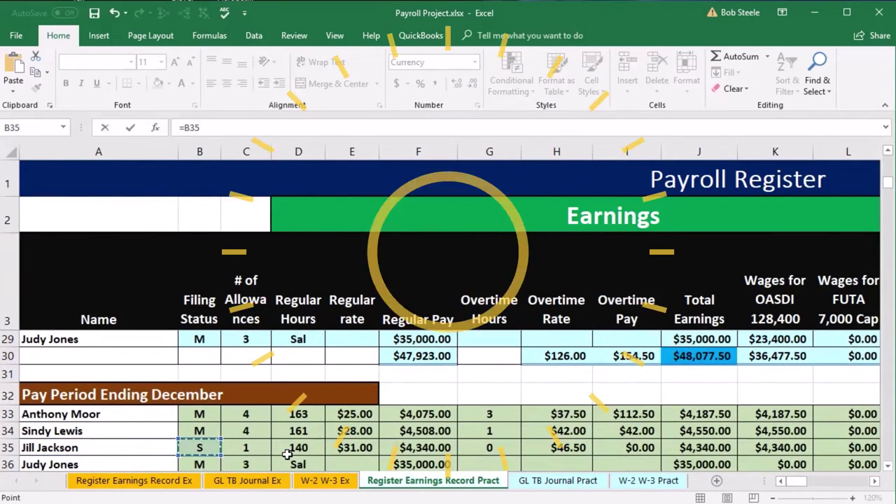
key("Escape")
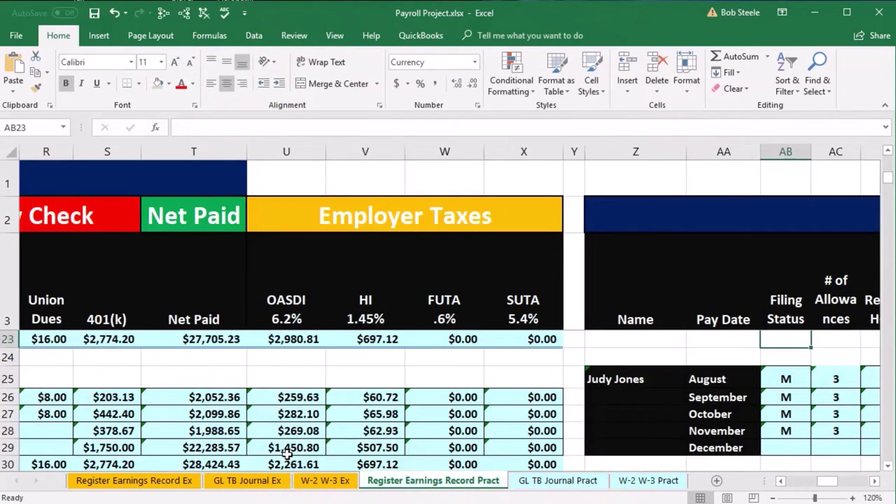
Step: Copy the filing status link in AB22 and paste it as formulas only across the third employee's December row, AC22:AT22
key("Right")
key("Right")
key("Right")
key("Up")
key("Up")
key("Left")
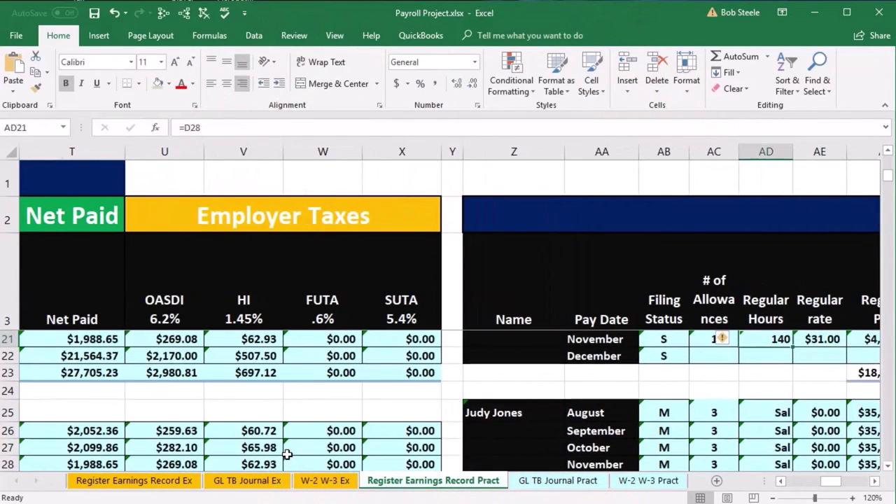
scroll(287, 455, "up", 1)
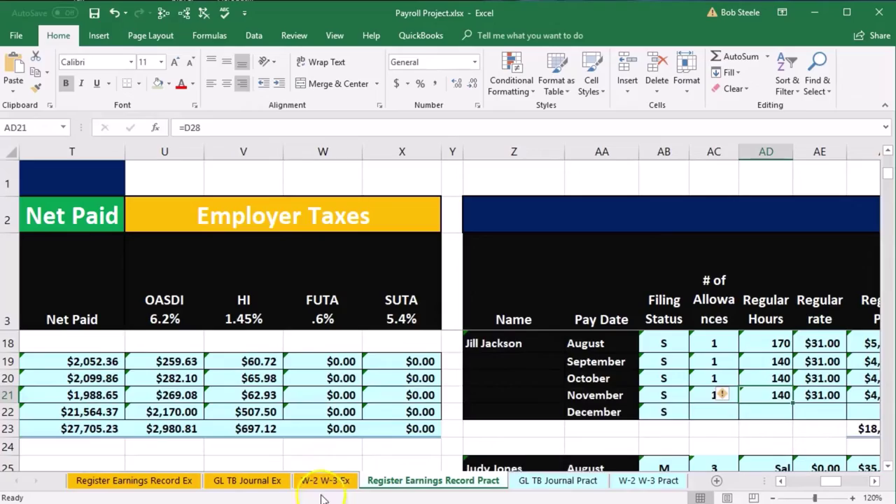
right_click(680, 412)
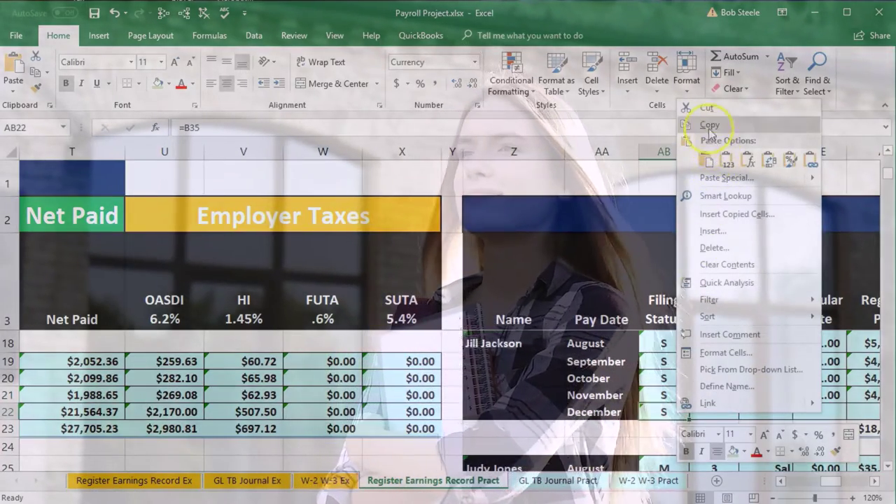
left_click(709, 126)
left_click(717, 409)
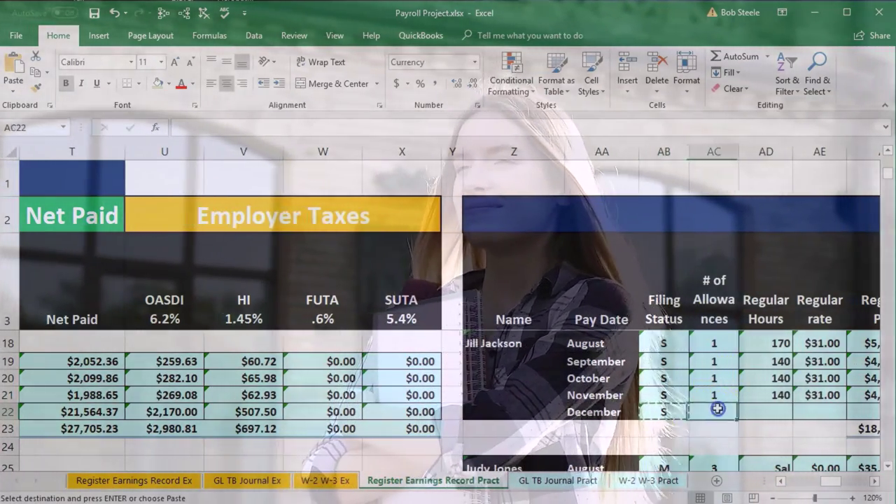
left_click_drag(717, 409, 754, 411)
right_click(753, 412)
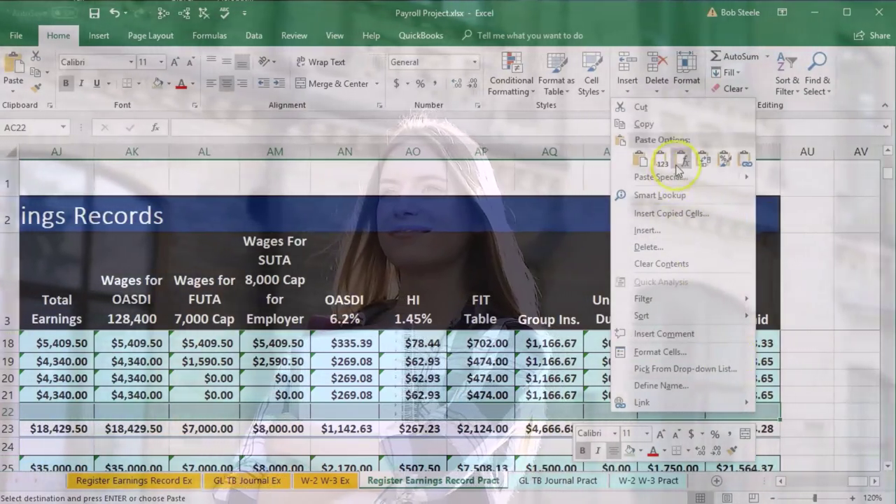
left_click(679, 161)
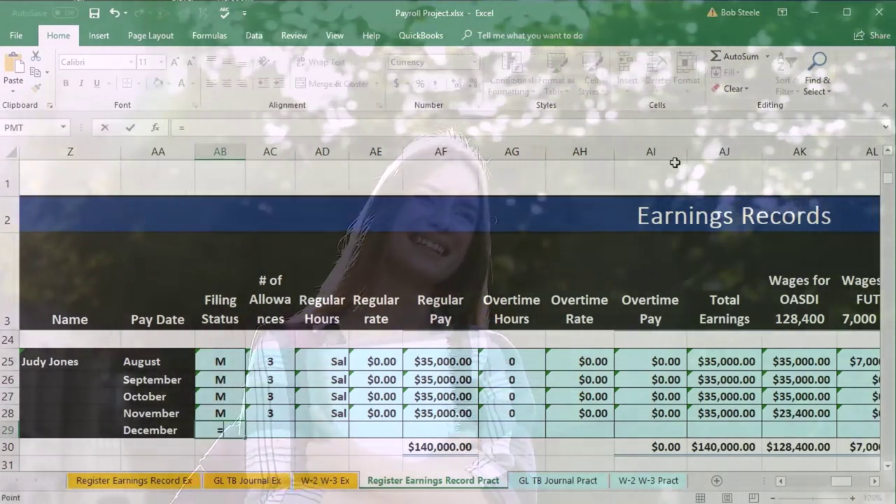
Step: Link the fourth employee's December filing status in AB29 of the earnings records to the December register with =B36
key("Left")
key("Left")
key("Left")
key("Left")
key("Left")
key("Left")
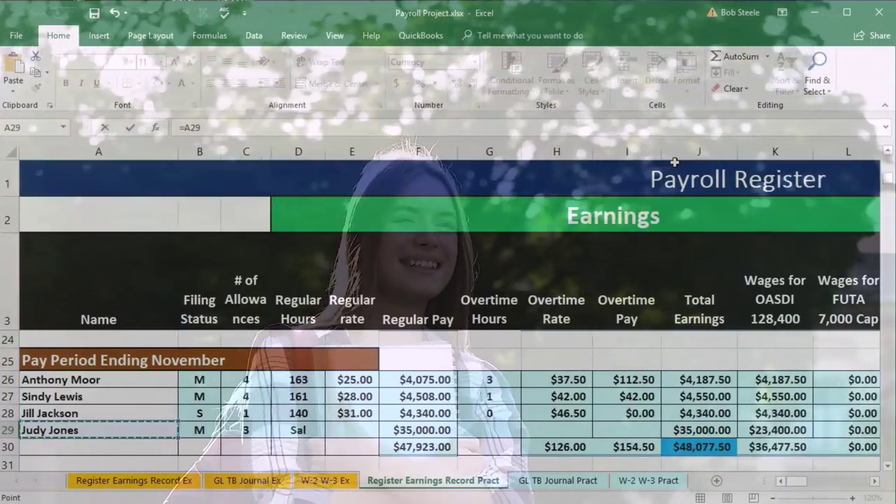
key("Down")
key("Down")
key("Down")
key("Down")
key("Down")
key("Down")
key("Down")
key("Down")
key("Down")
key("Up")
key("Up")
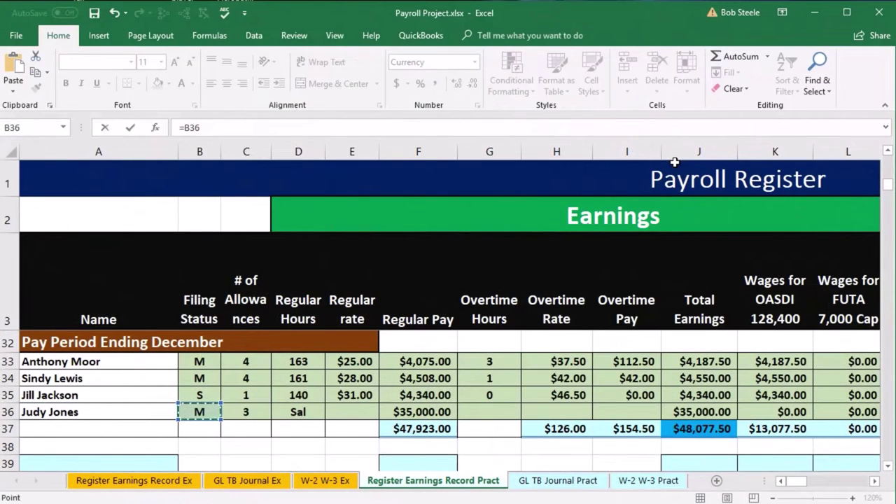
key("Escape")
Step: Copy the filing status link in AB29 and paste it as formulas only across the fourth employee's December row, AC29:AT29
key("Right")
key("Right")
key("Right")
key("Right")
key("Right")
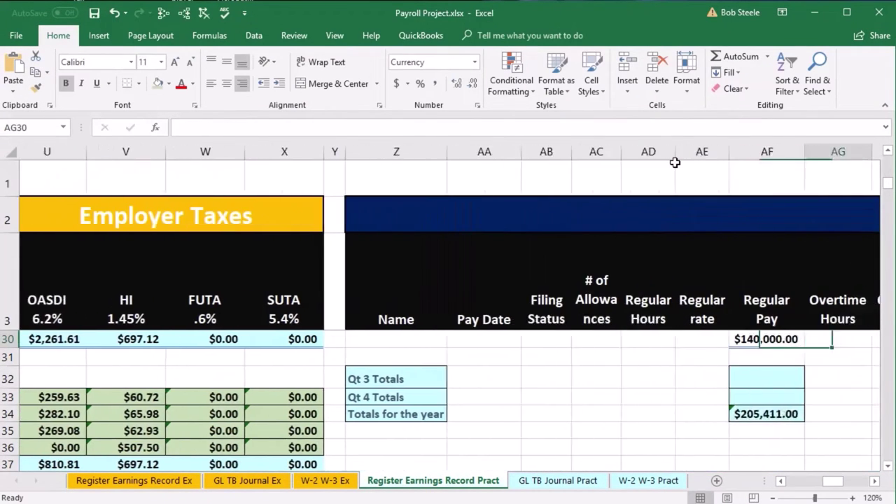
key("Up")
key("Up")
key("Up")
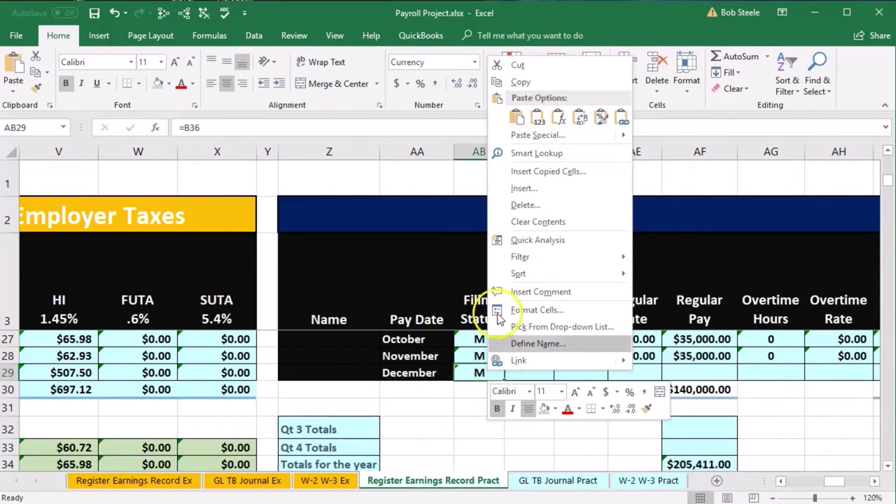
left_click(521, 85)
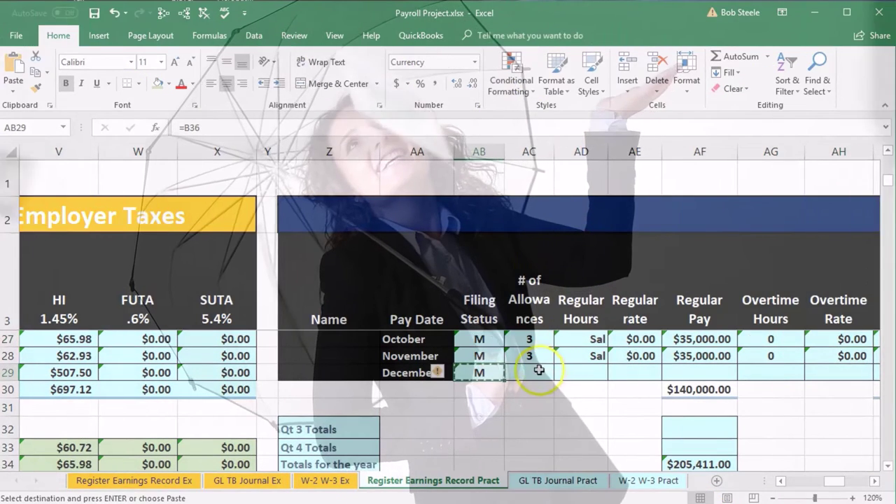
left_click_drag(530, 372, 764, 374)
right_click(764, 373)
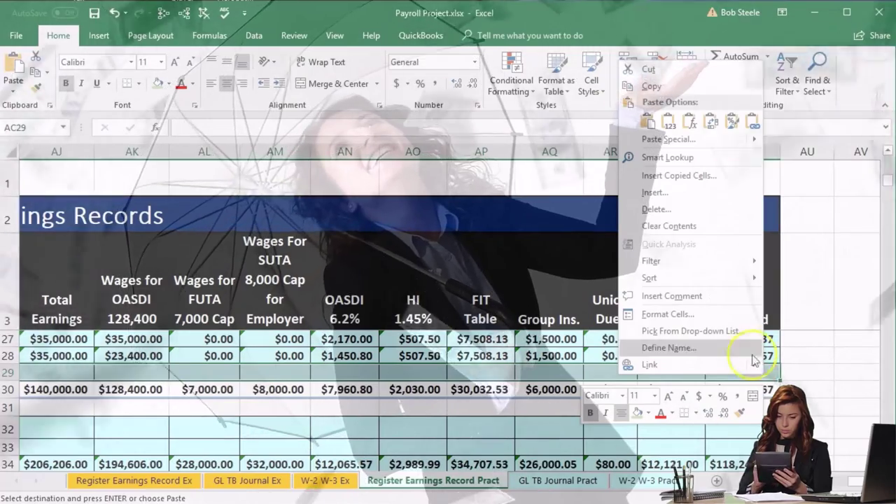
left_click(689, 121)
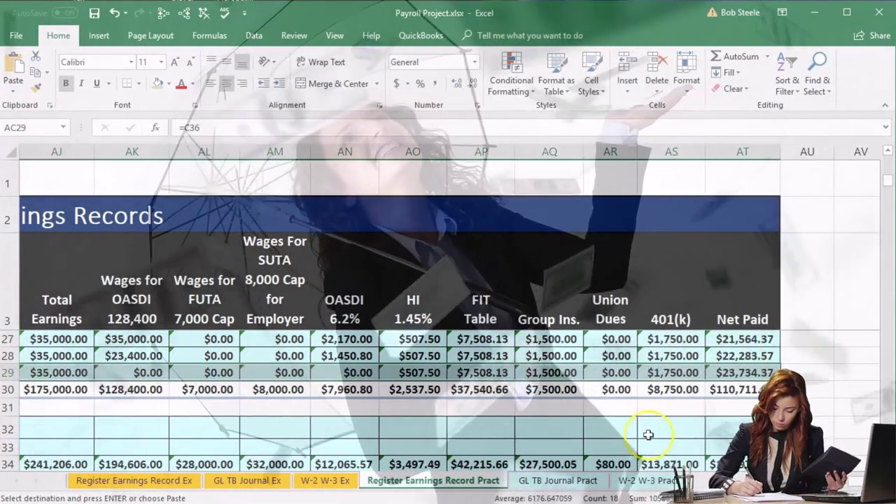
Step: Review the earnings records' yearly totals in row 34, including the Net Paid sum formula in AT34 and its check against the register in AT36
scroll(649, 428, "down", 1)
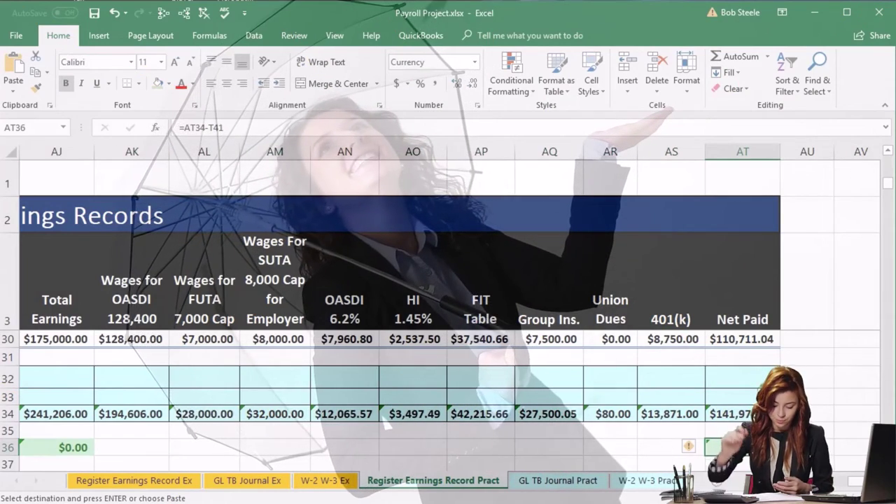
scroll(448, 308, "left", 1)
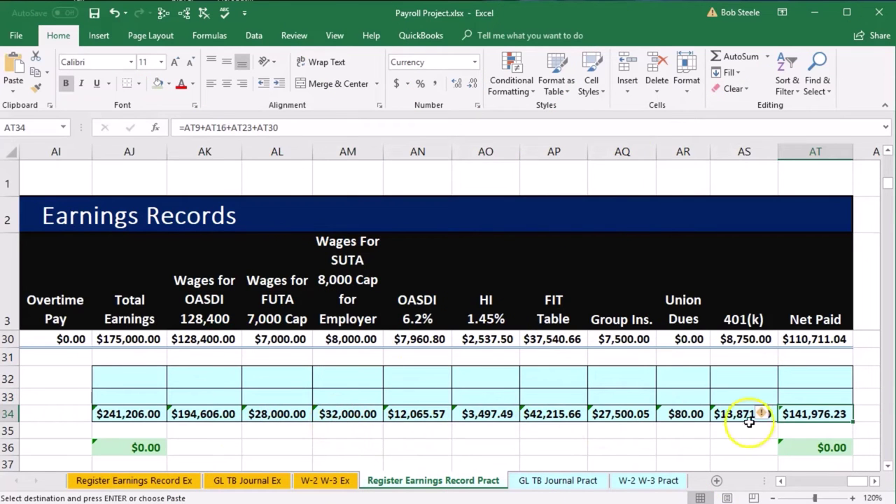
double_click(807, 413)
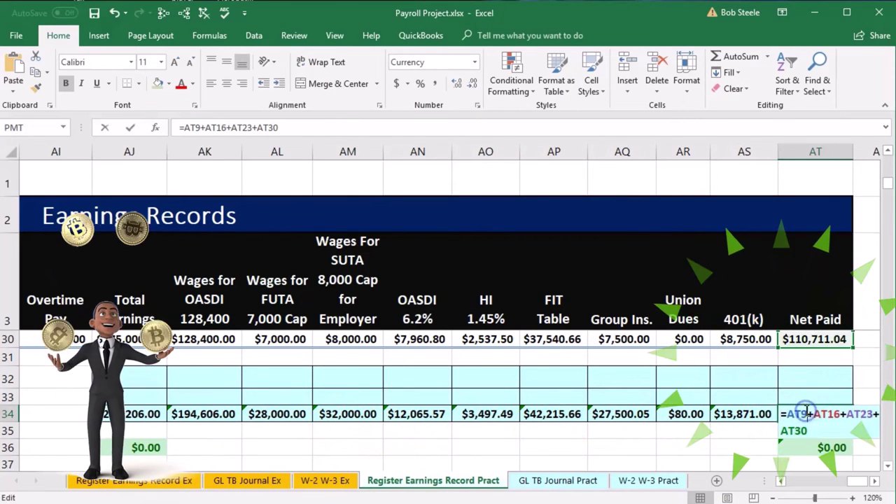
key("Return")
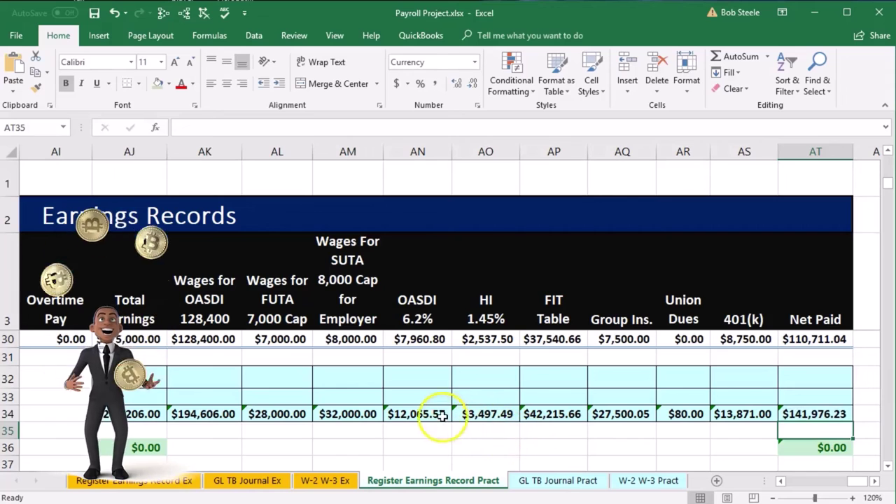
left_click_drag(442, 416, 483, 415)
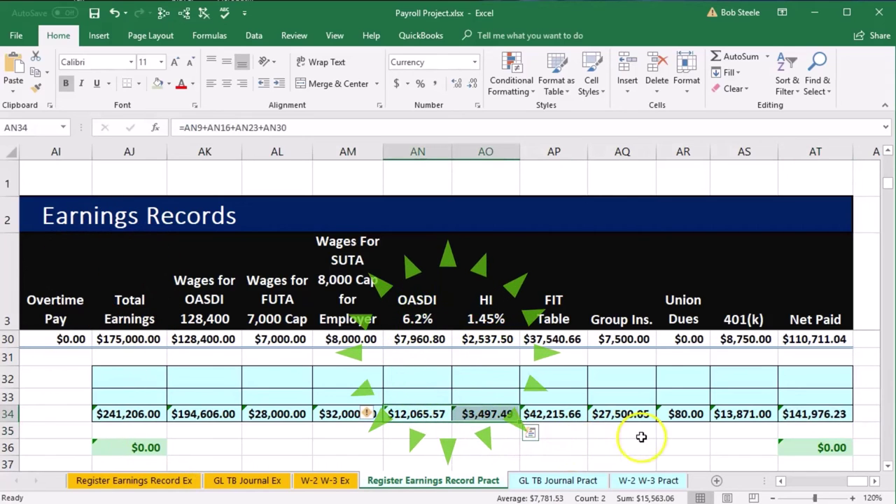
left_click(622, 414)
left_click(814, 416)
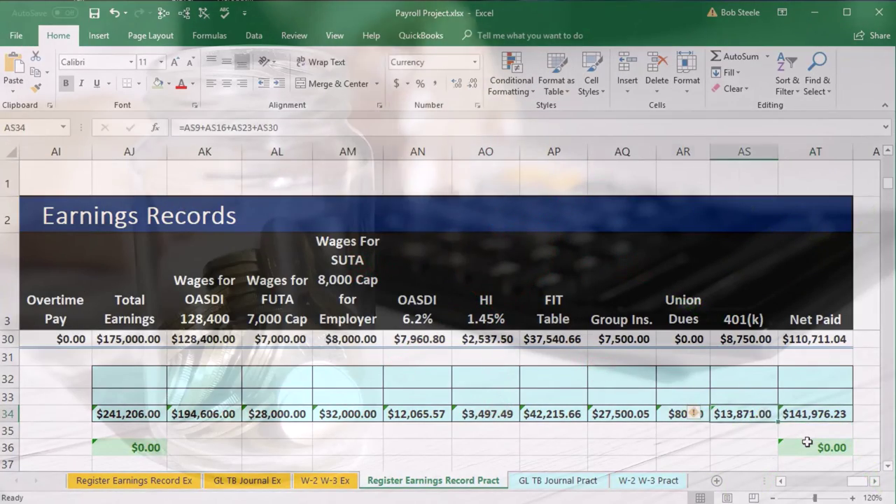
Step: Go back to the payroll register and examine its yearly totals in row 41, from the deductions through Net Paid and employer taxes
key("Left")
key("Left")
key("Left")
key("Left")
key("Left")
key("Left")
key("Left")
key("Left")
key("Left")
key("Left")
key("Left")
key("Left")
key("Left")
key("Left")
key("Left")
key("Left")
key("Left")
key("Left")
key("Left")
key("Left")
key("Left")
key("Left")
key("Left")
key("Left")
key("Left")
key("Left")
key("Left")
key("Left")
key("Left")
key("Left")
key("Left")
key("Left")
key("Left")
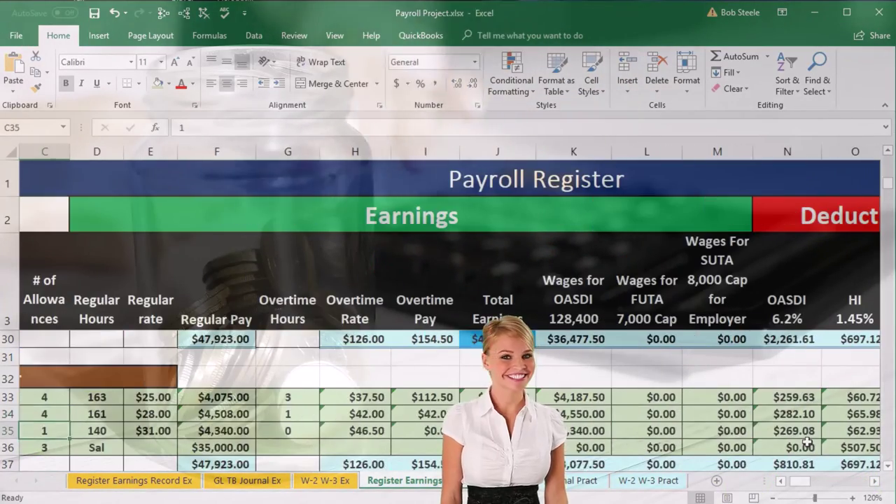
key("Down")
key("Down")
key("Down")
key("Down")
key("Down")
key("Down")
key("Down")
key("Down")
key("Down")
key("Right")
key("Right")
key("Right")
key("Right")
key("Right")
key("Right")
key("Right")
key("Right")
key("Right")
key("Right")
key("Right")
key("Right")
key("Right")
key("Right")
key("Right")
key("Right")
key("Right")
key("Right")
key("Right")
key("Right")
key("Right")
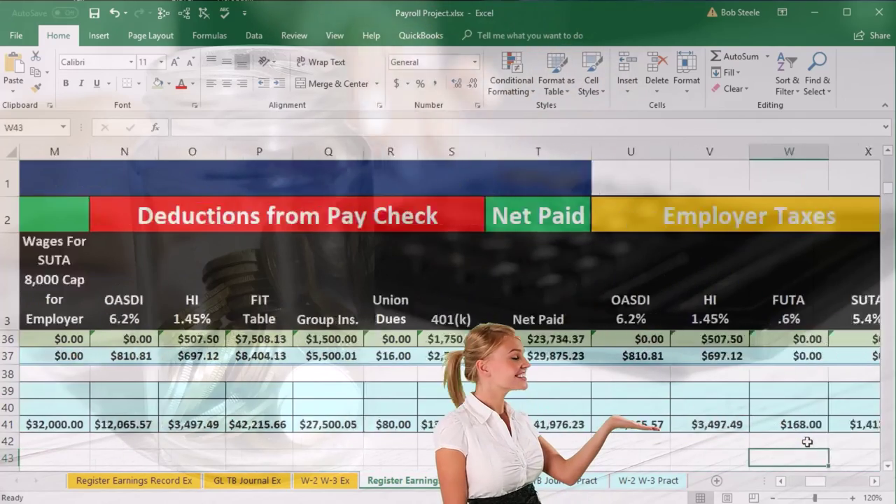
key("Left")
key("Left")
key("Left")
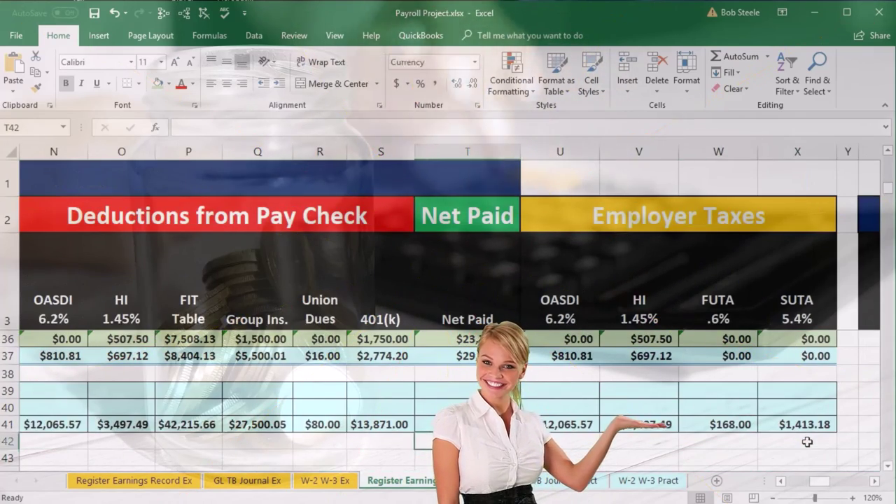